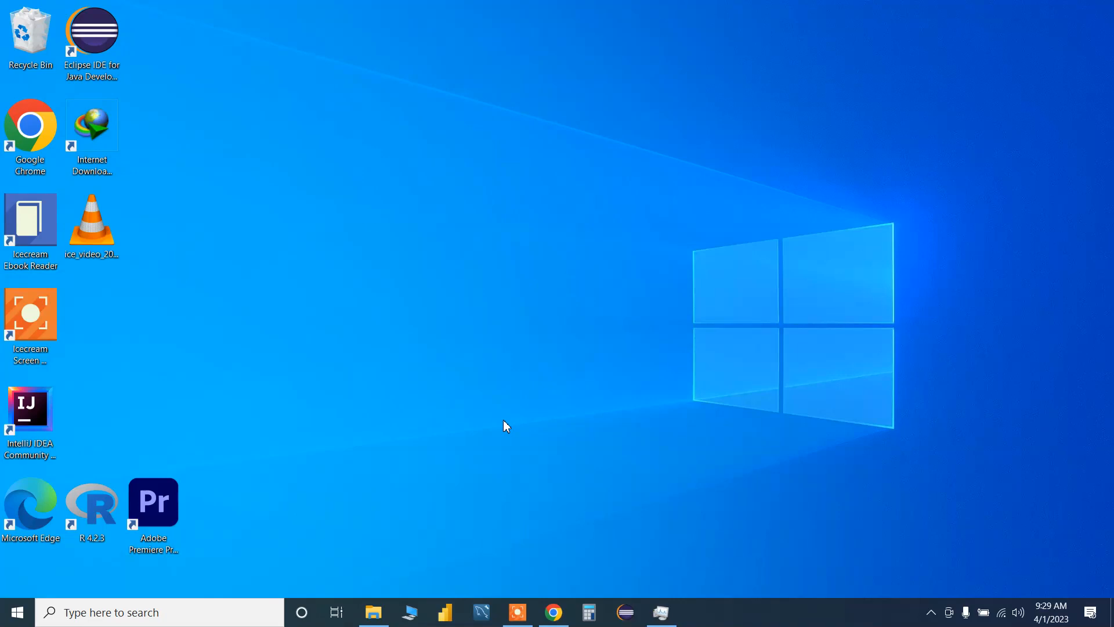
Switch to Chrome, search for apache spark in a new tab and open the Apache Spark Downloads page from the results.
{"action": "left_click", "coordinate": [563, 624]}
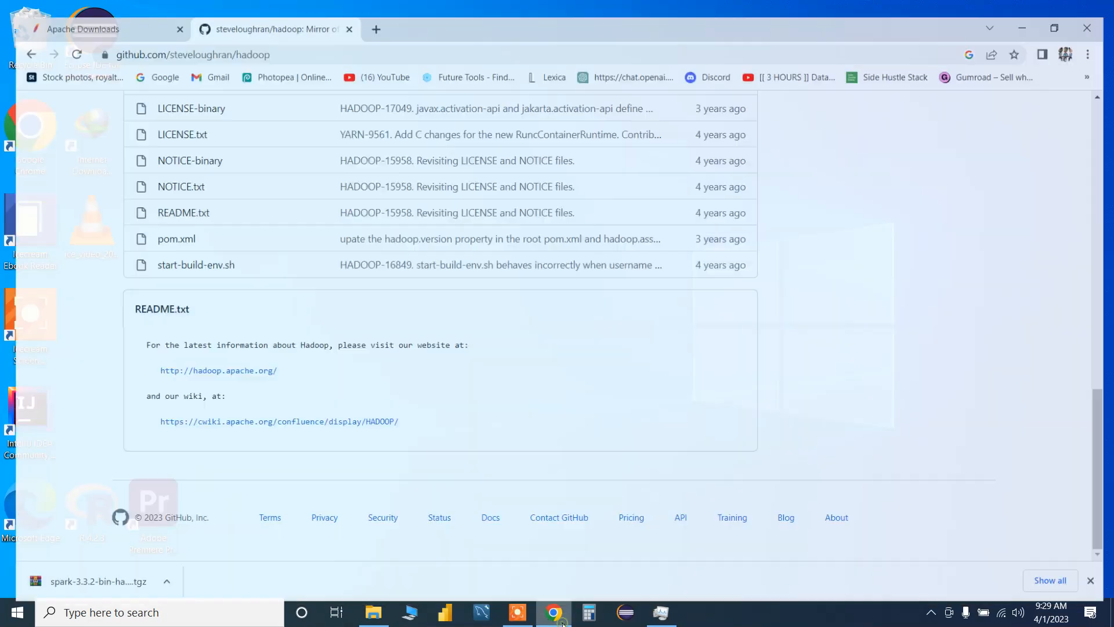
{"action": "left_click", "coordinate": [369, 12]}
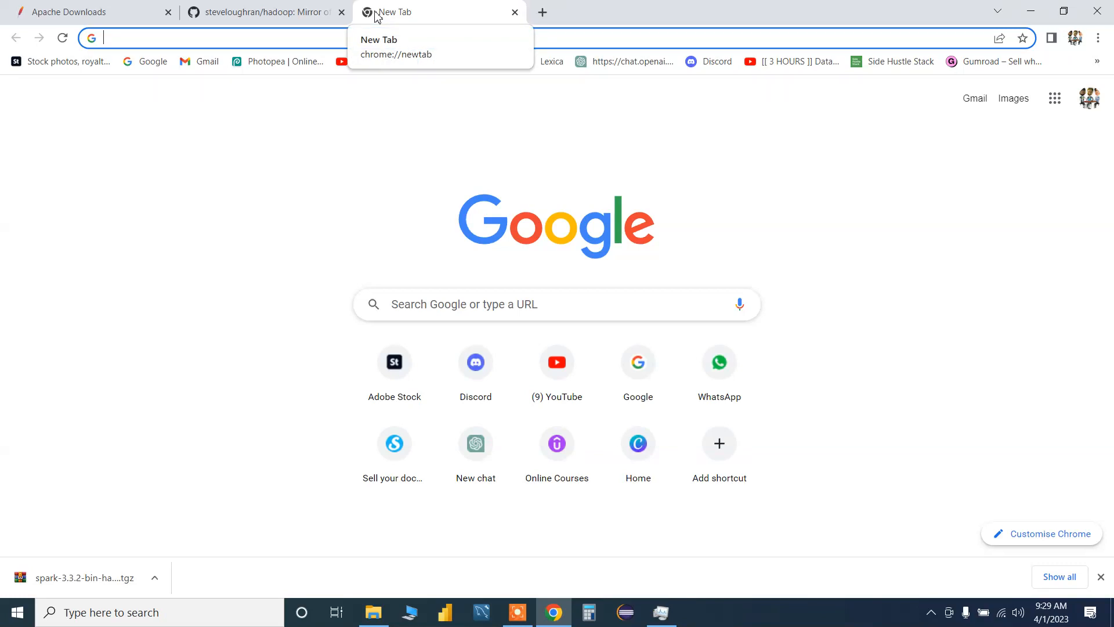
{"action": "type", "text": "apache"}
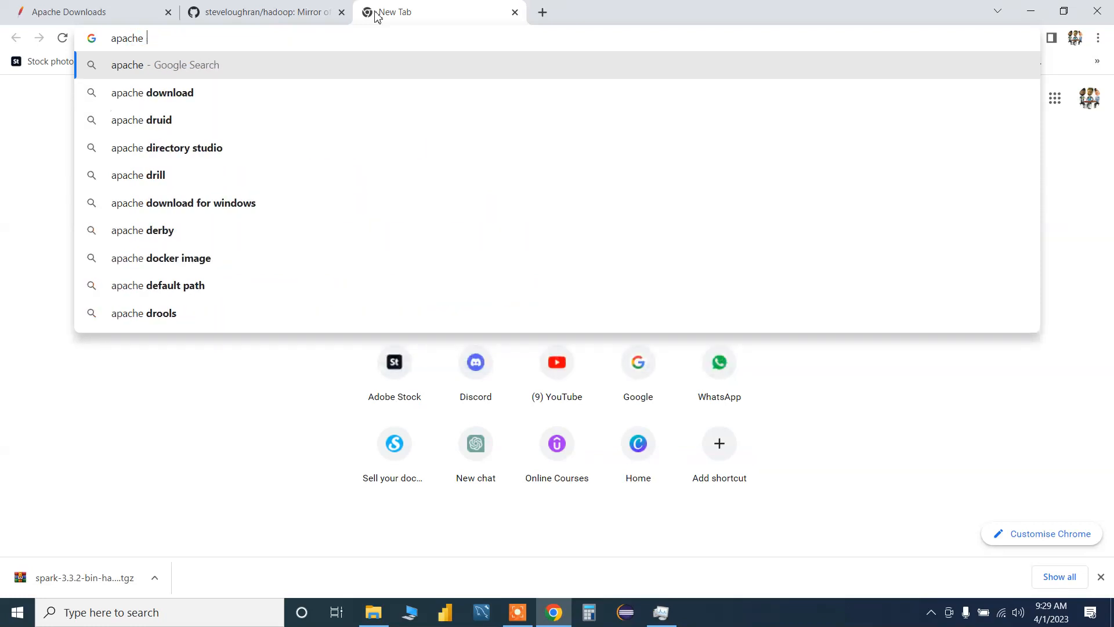
{"action": "key", "text": "BackSpace"}
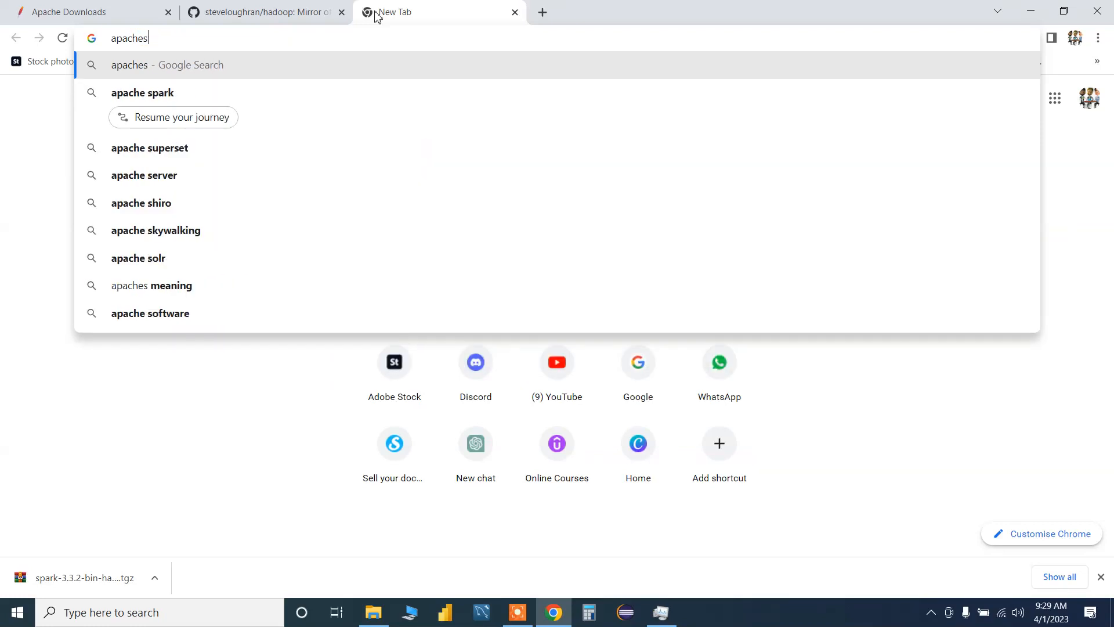
{"action": "type", "text": "spark"}
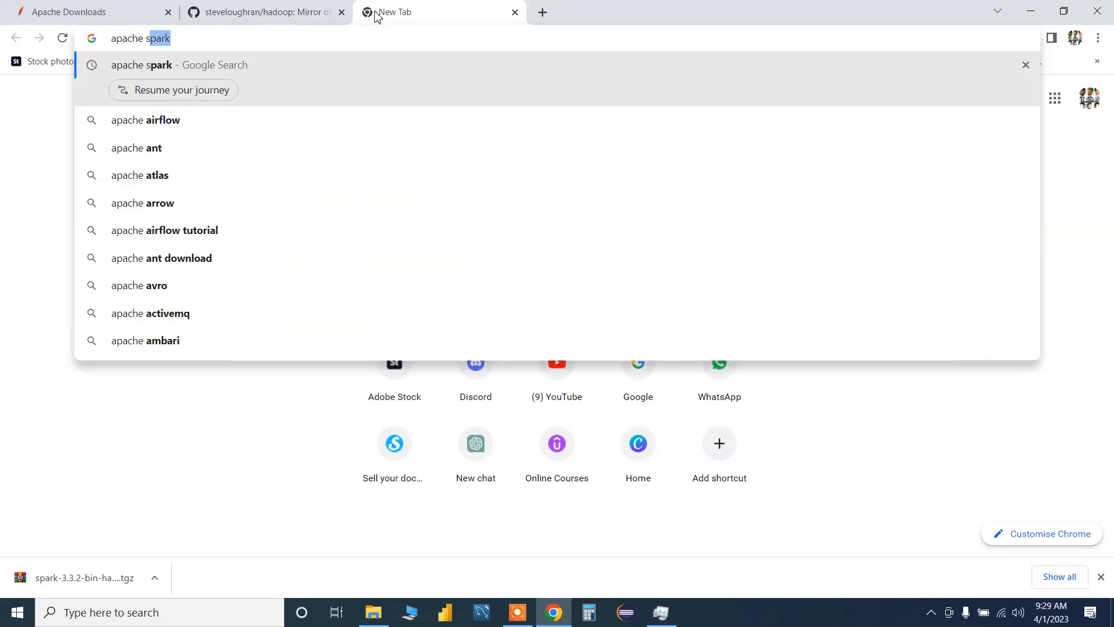
{"action": "key", "text": "Return"}
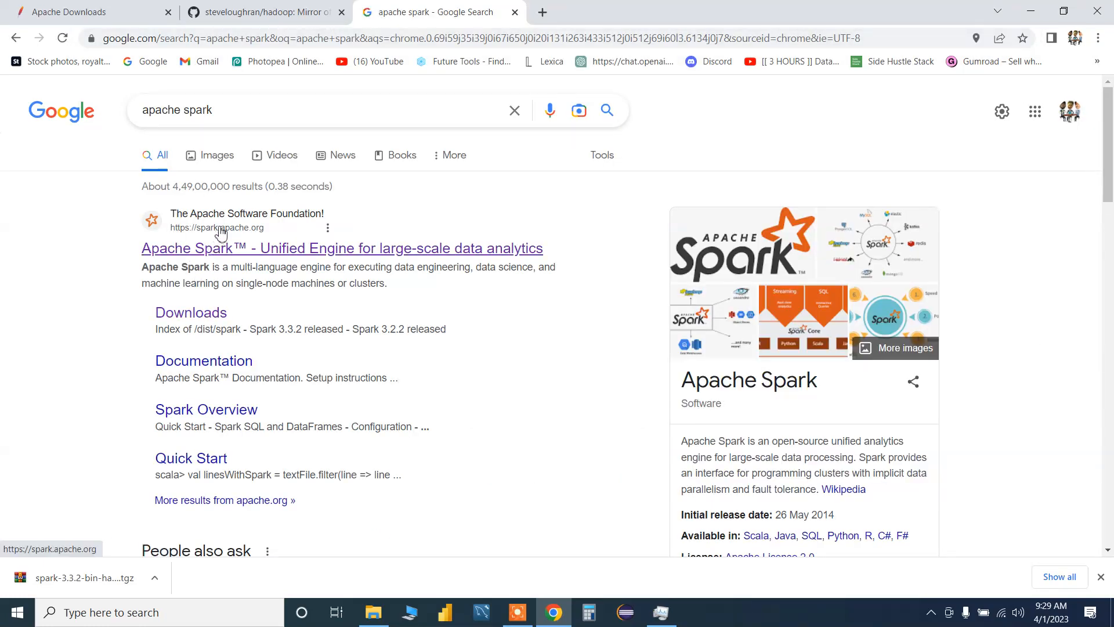
{"action": "left_click", "coordinate": [222, 320]}
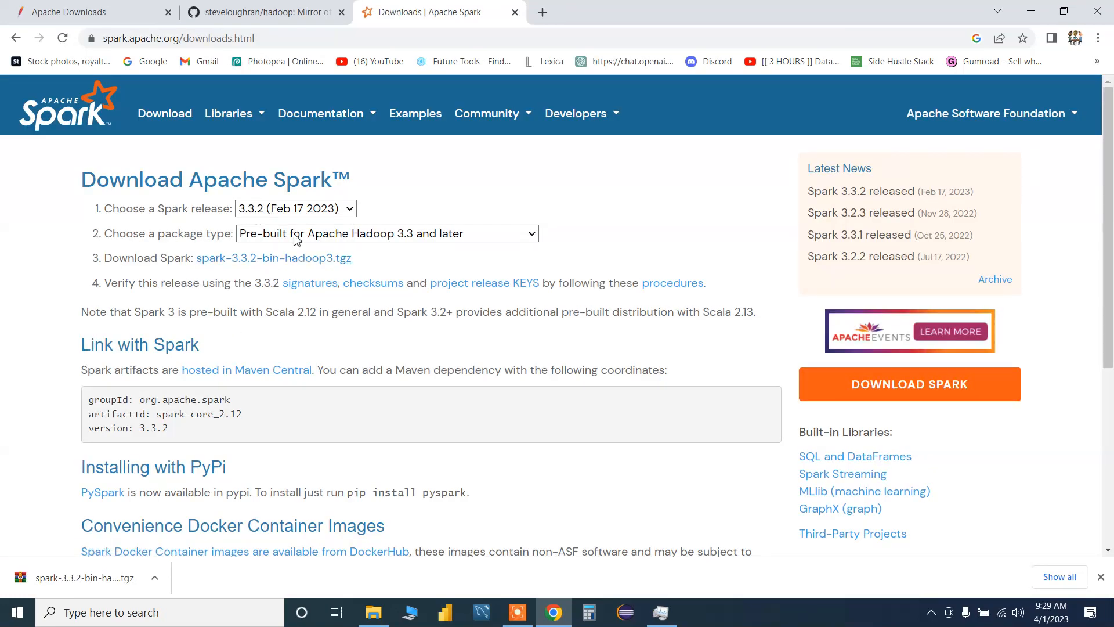
Start downloading spark-3.3.2-bin-hadoop3.tgz for release 3.3.2 from the suggested Apache site, and cancel that download.
{"action": "left_click", "coordinate": [267, 214]}
{"action": "left_click", "coordinate": [268, 220]}
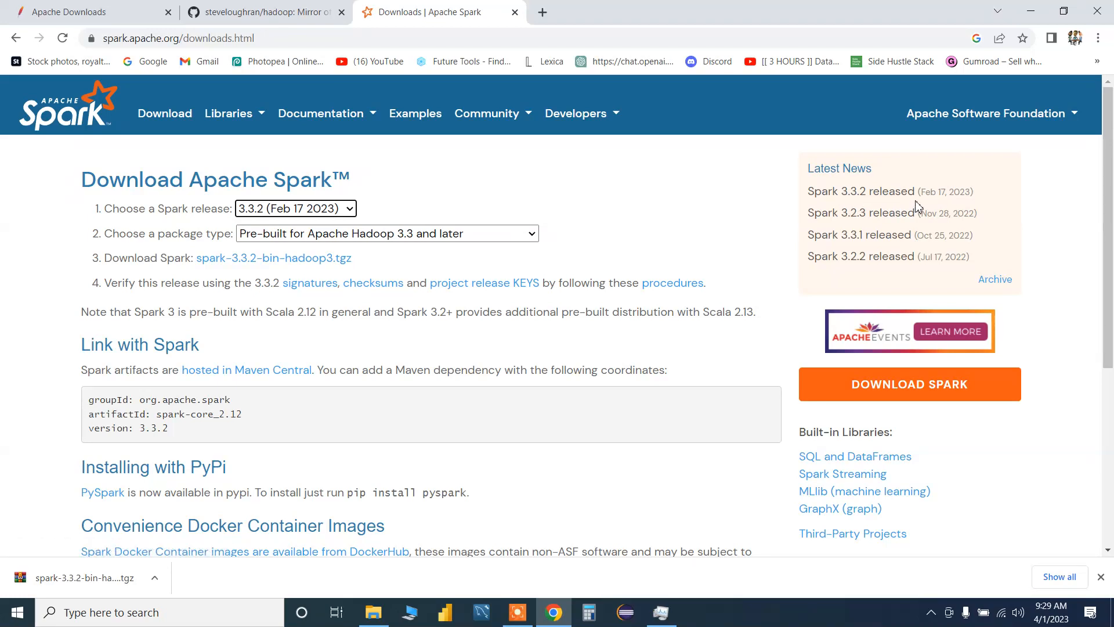
{"action": "left_click", "coordinate": [330, 259]}
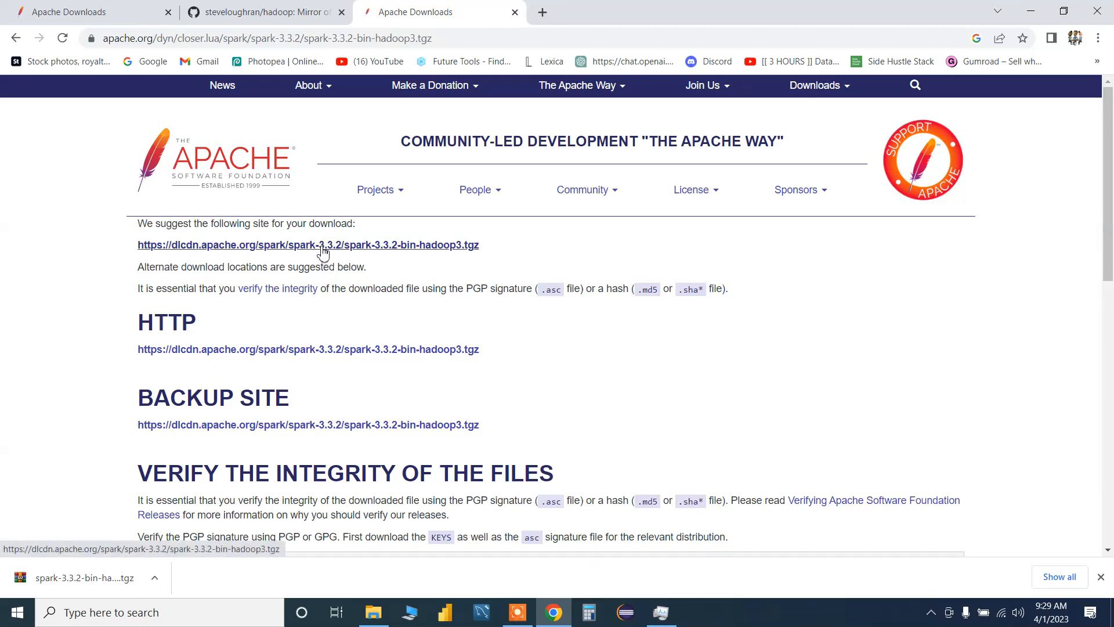
{"action": "left_click", "coordinate": [323, 249]}
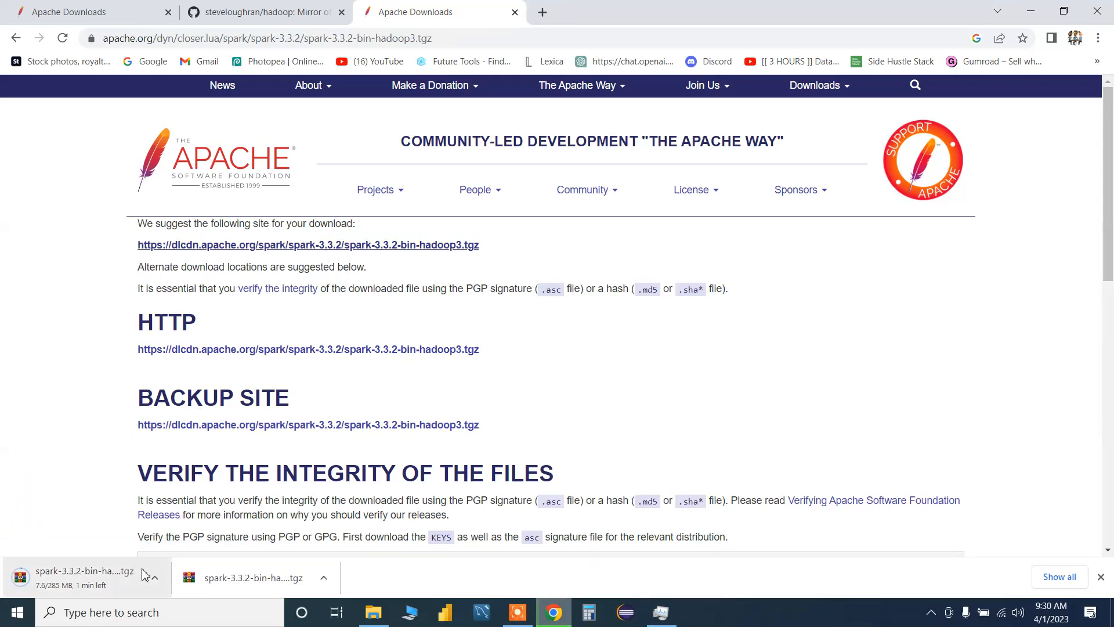
{"action": "left_click", "coordinate": [154, 577]}
{"action": "left_click", "coordinate": [172, 556]}
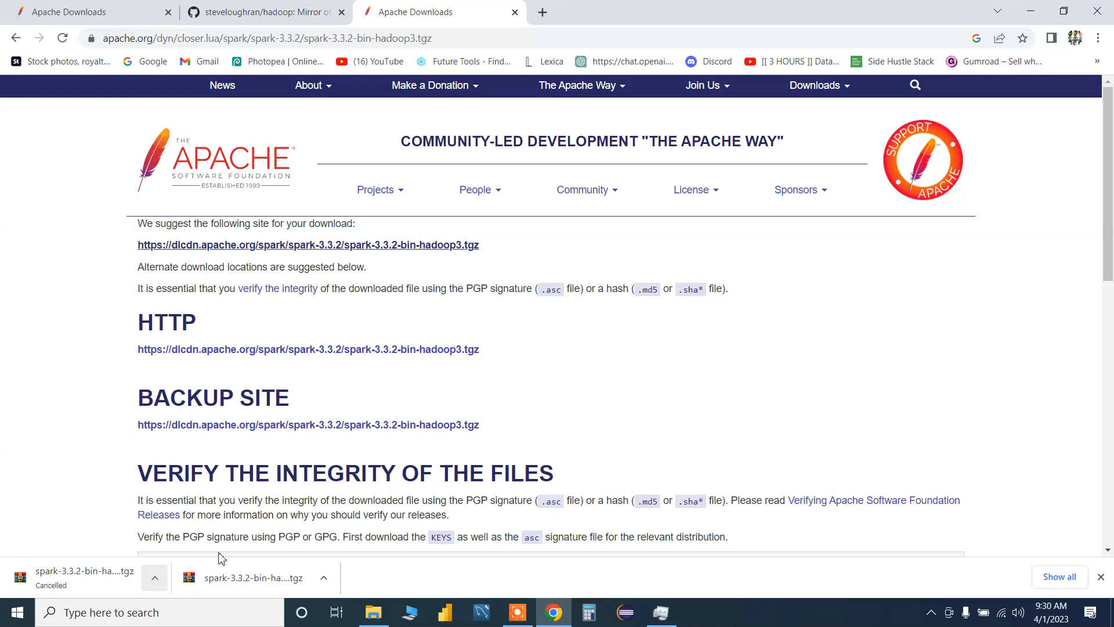
Switch to File Explorer, open the spark-3.3.2-bin-hadoop3 folder in Downloads and rename its inner folder to Spark3.
{"action": "left_click", "coordinate": [378, 620]}
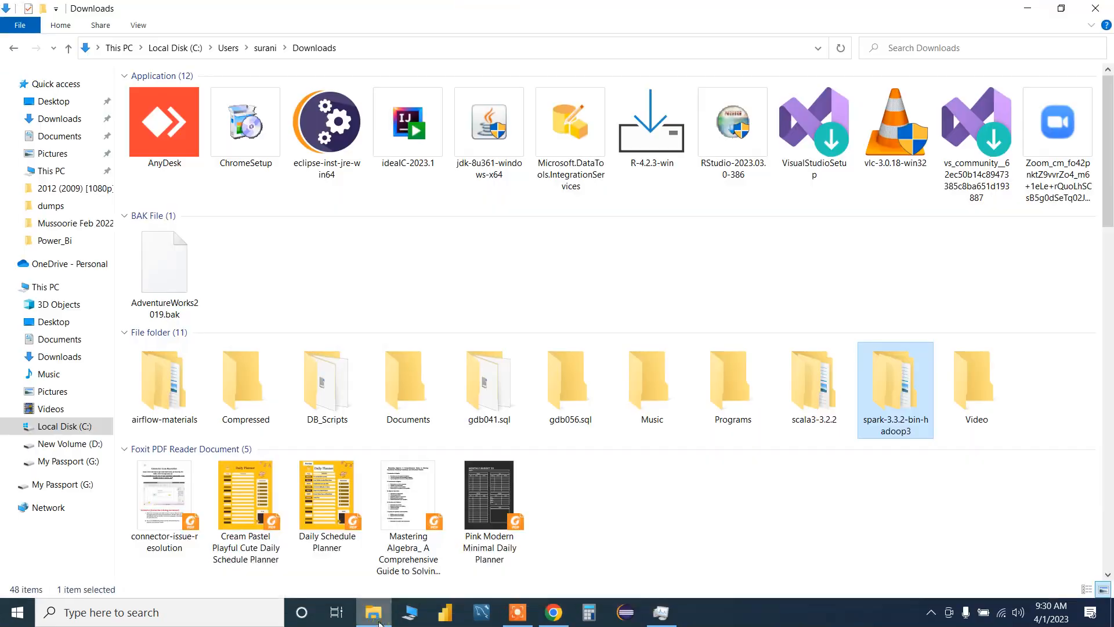
{"action": "double_click", "coordinate": [898, 397]}
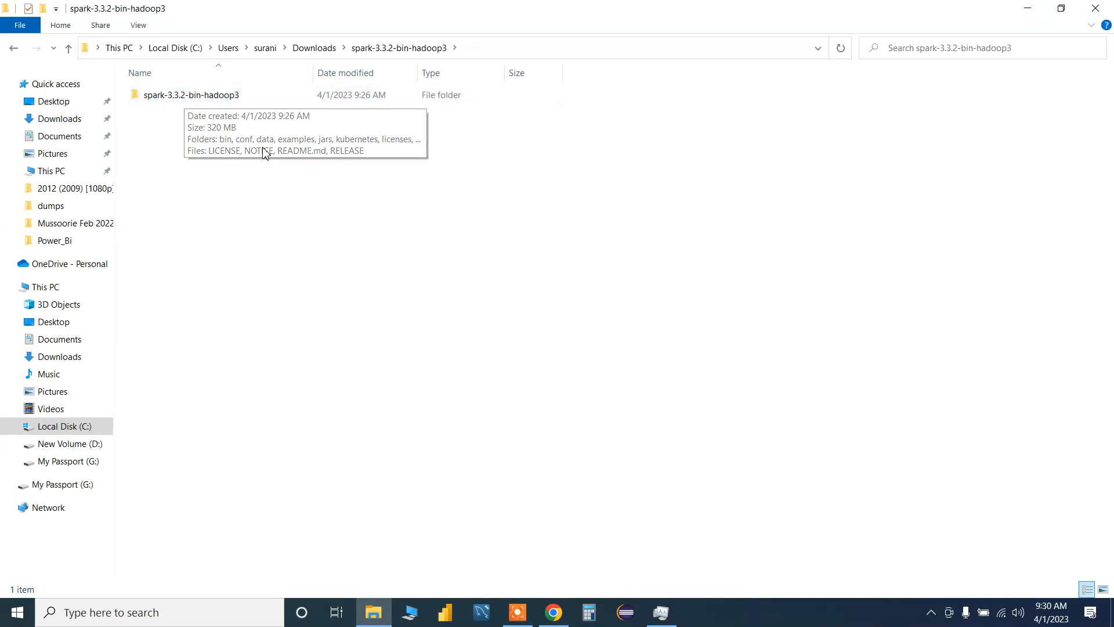
{"action": "left_click", "coordinate": [212, 99]}
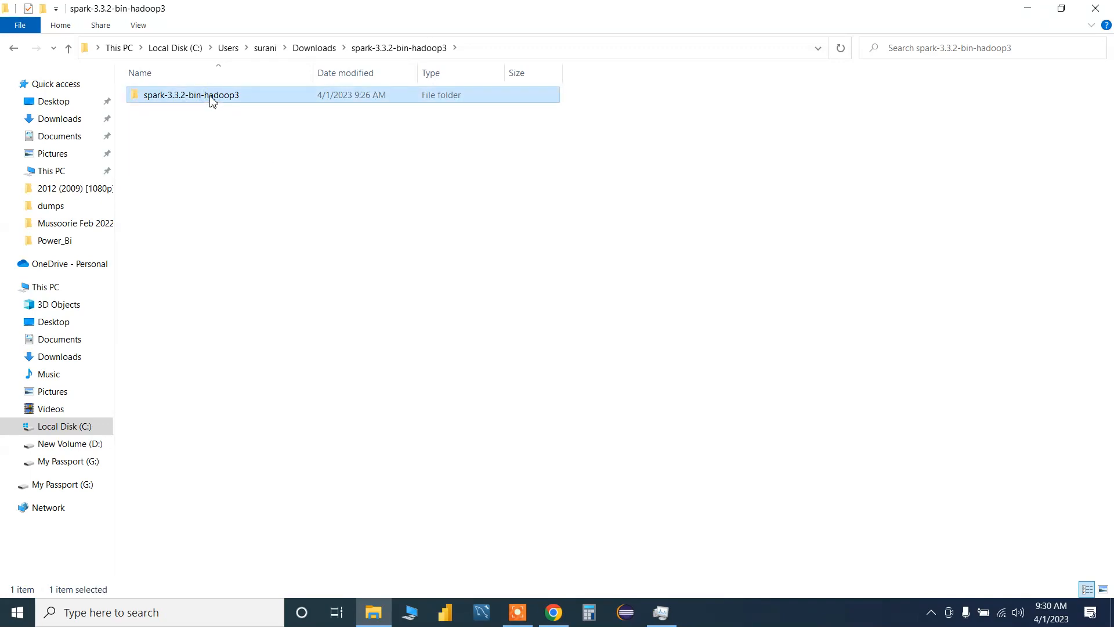
{"action": "left_click", "coordinate": [212, 96]}
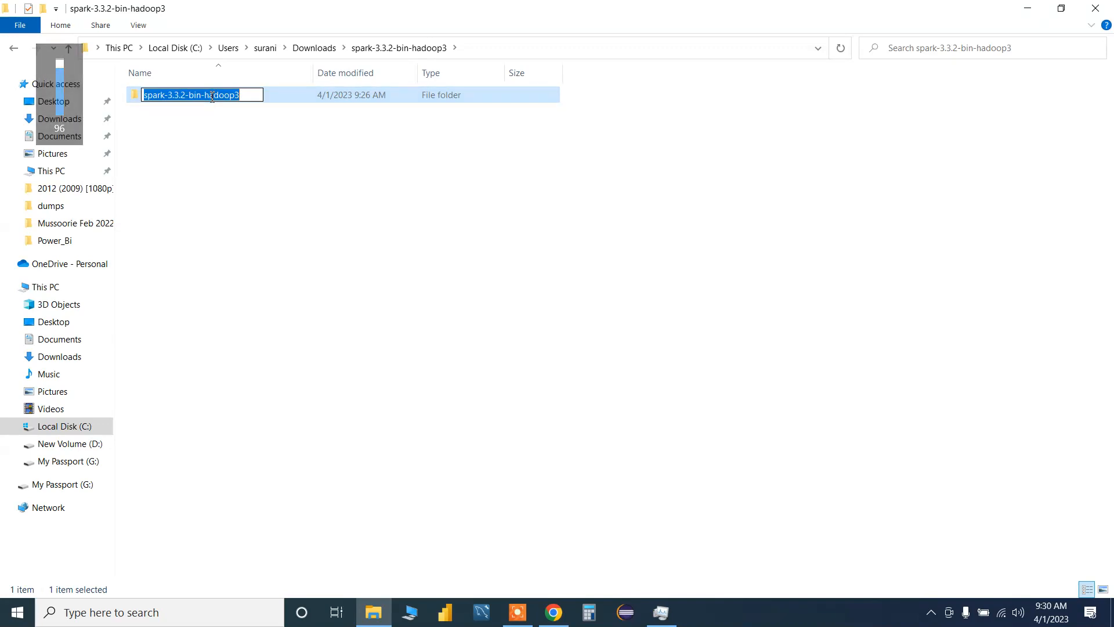
{"action": "type", "text": "Spar"}
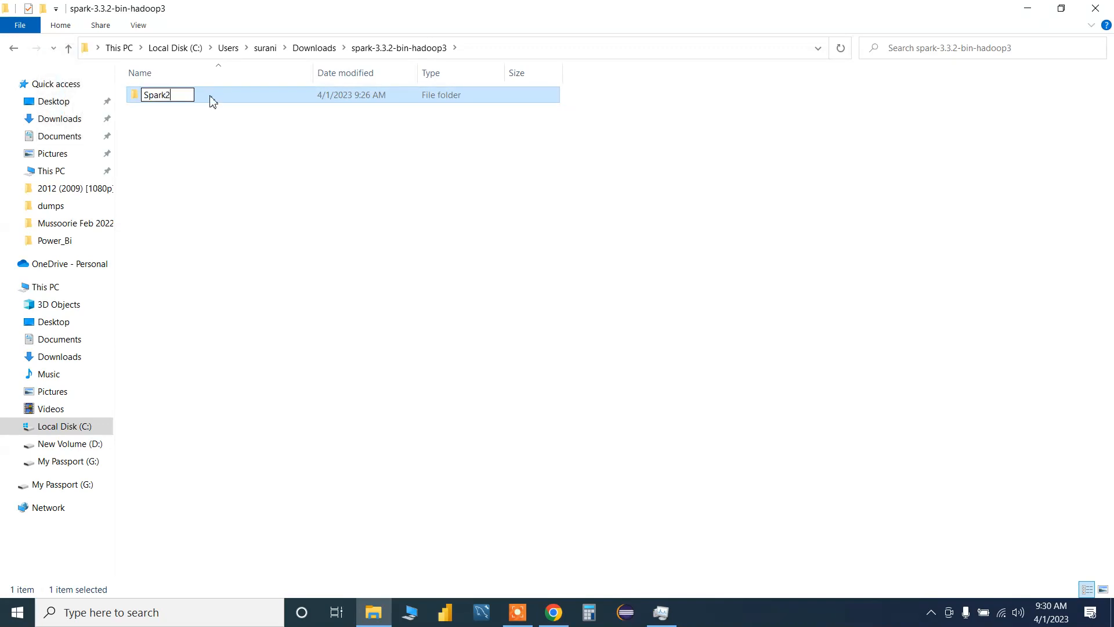
{"action": "type", "text": "k3"}
{"action": "key", "text": "Return"}
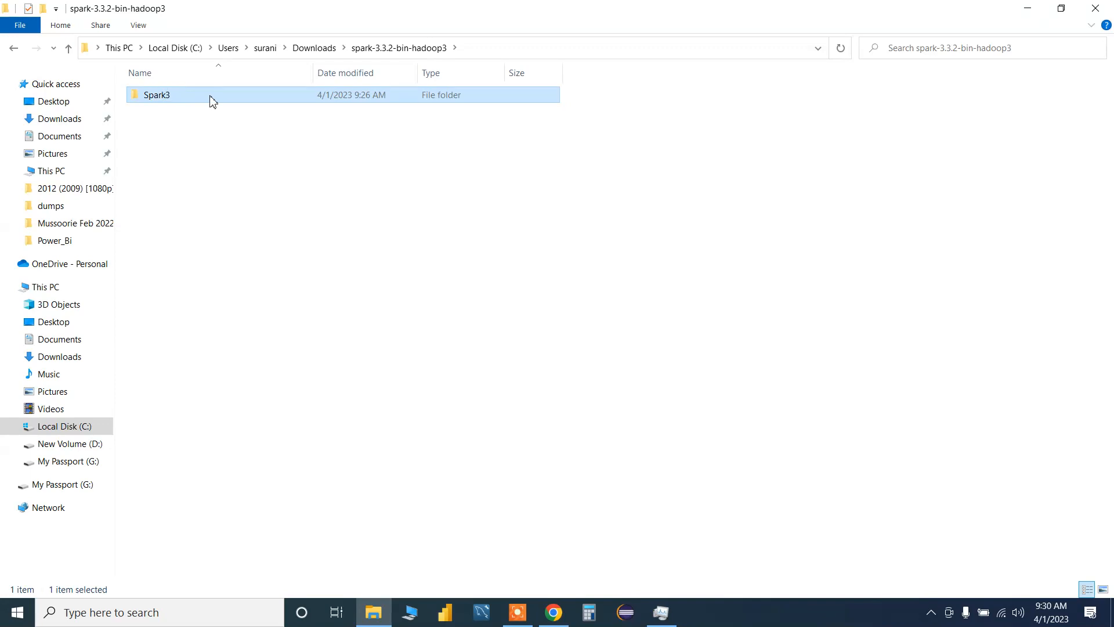
Paste the Spark3 folder into the root of Local Disk (C:).
{"action": "left_click", "coordinate": [119, 48]}
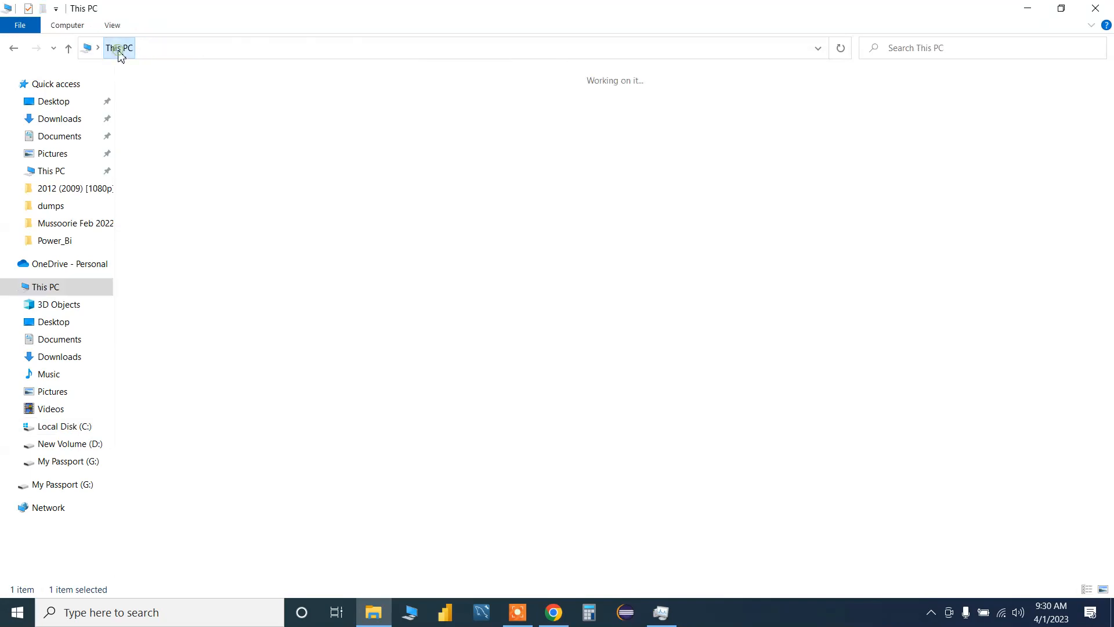
{"action": "double_click", "coordinate": [233, 221]}
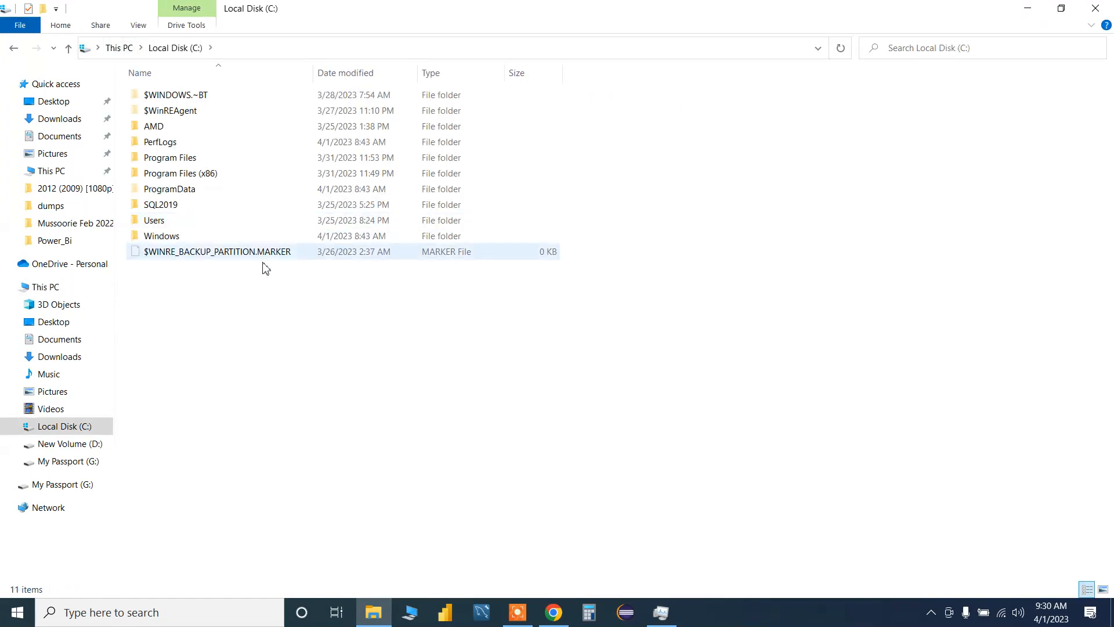
{"action": "key", "text": "ctrl+v"}
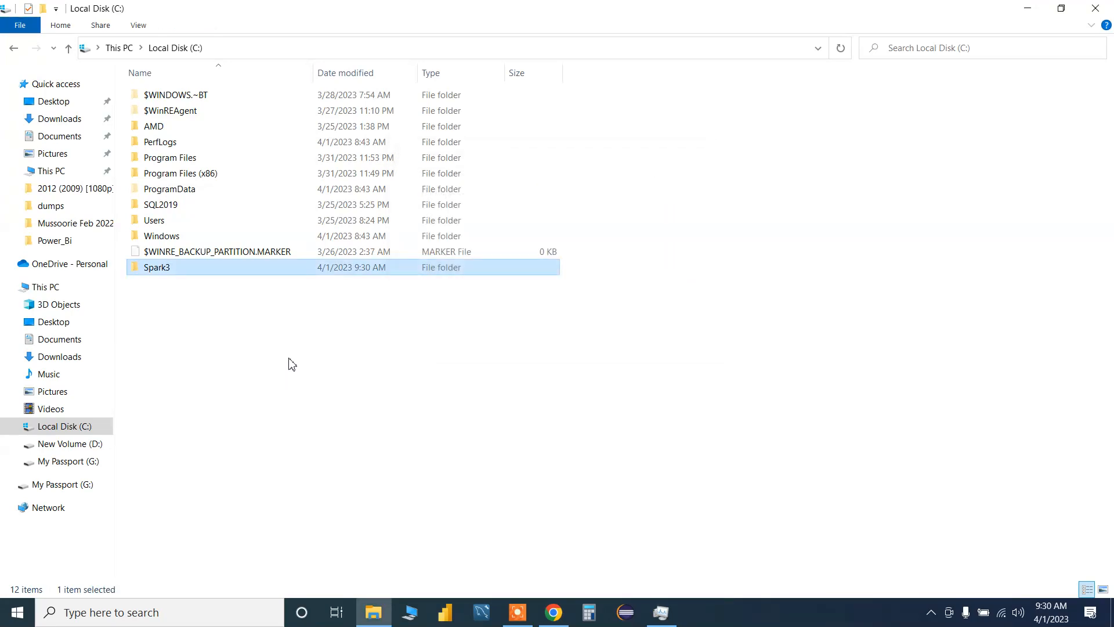
{"action": "left_click", "coordinate": [292, 365]}
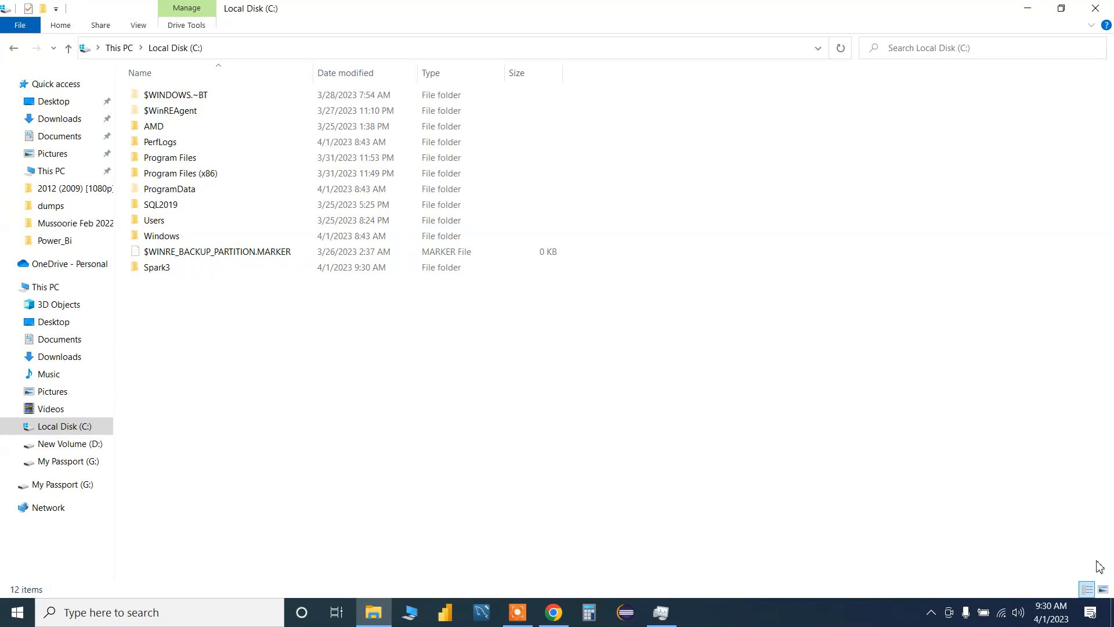
Show the contents of Local Disk (C:) as large icons and create a folder named Hadoop there.
{"action": "left_click", "coordinate": [1103, 589]}
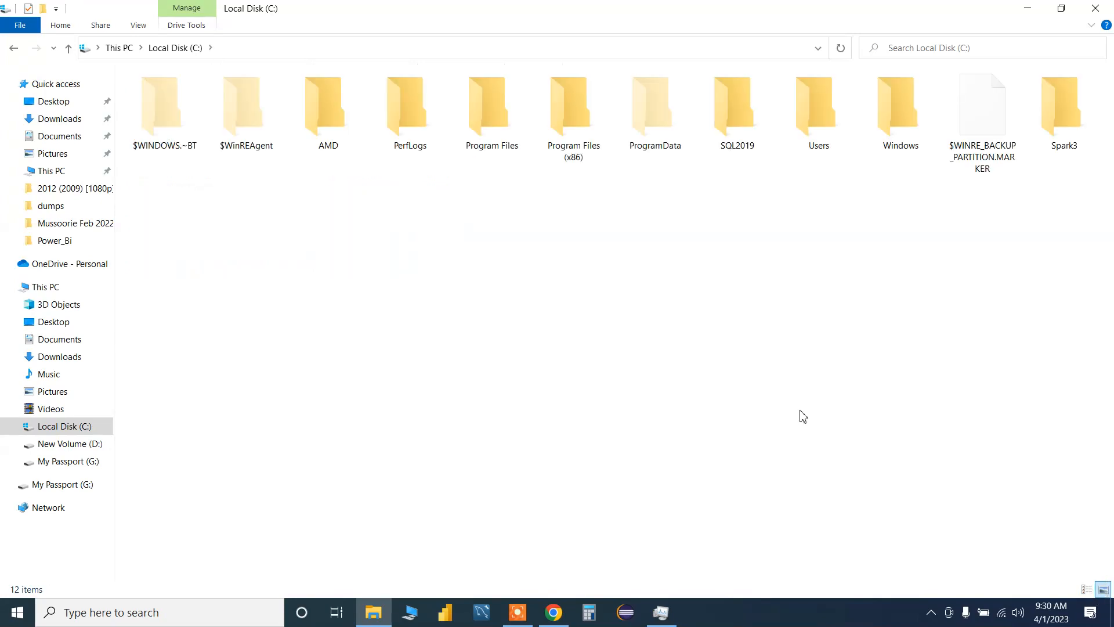
{"action": "key", "text": "ctrl+shift+n"}
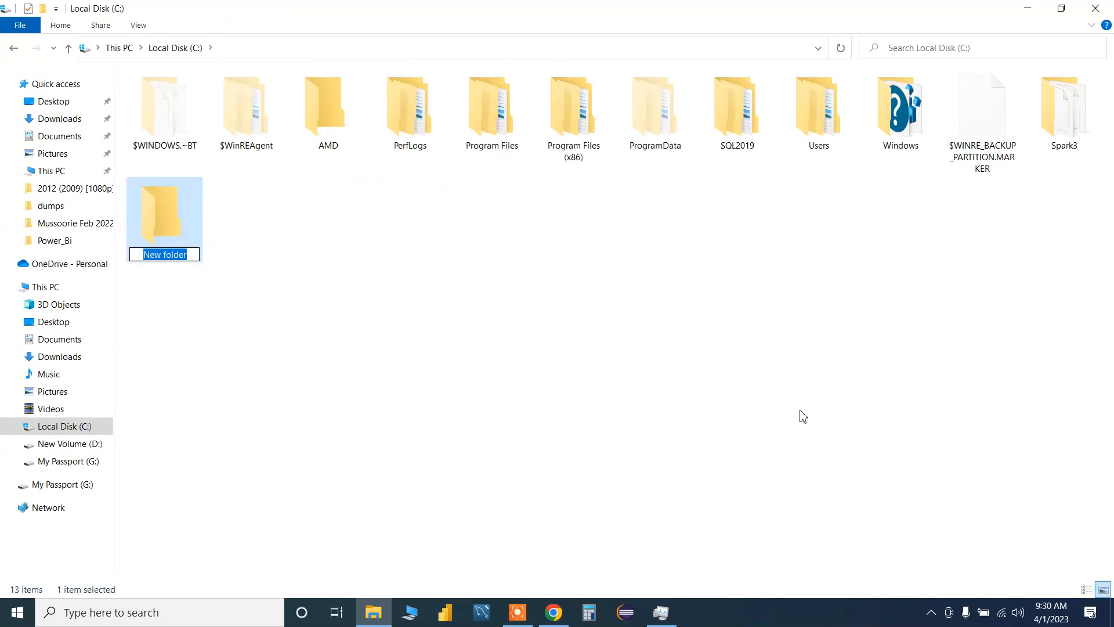
{"action": "type", "text": "Hadoop"}
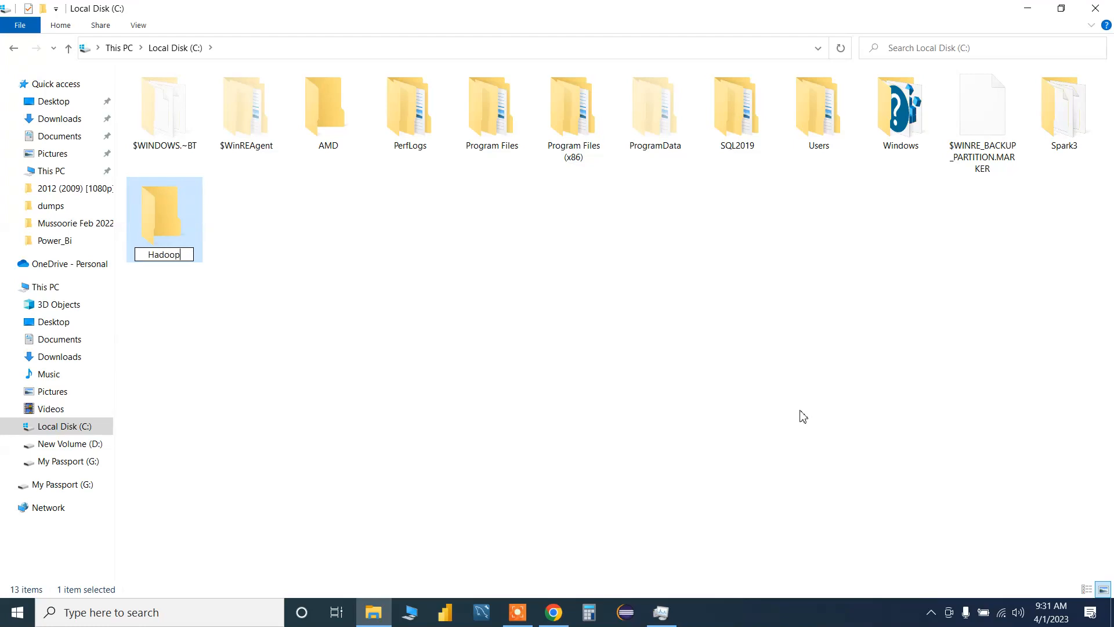
{"action": "key", "text": "Return"}
Create a folder named bin inside the Hadoop folder and open it.
{"action": "key", "text": "Return"}
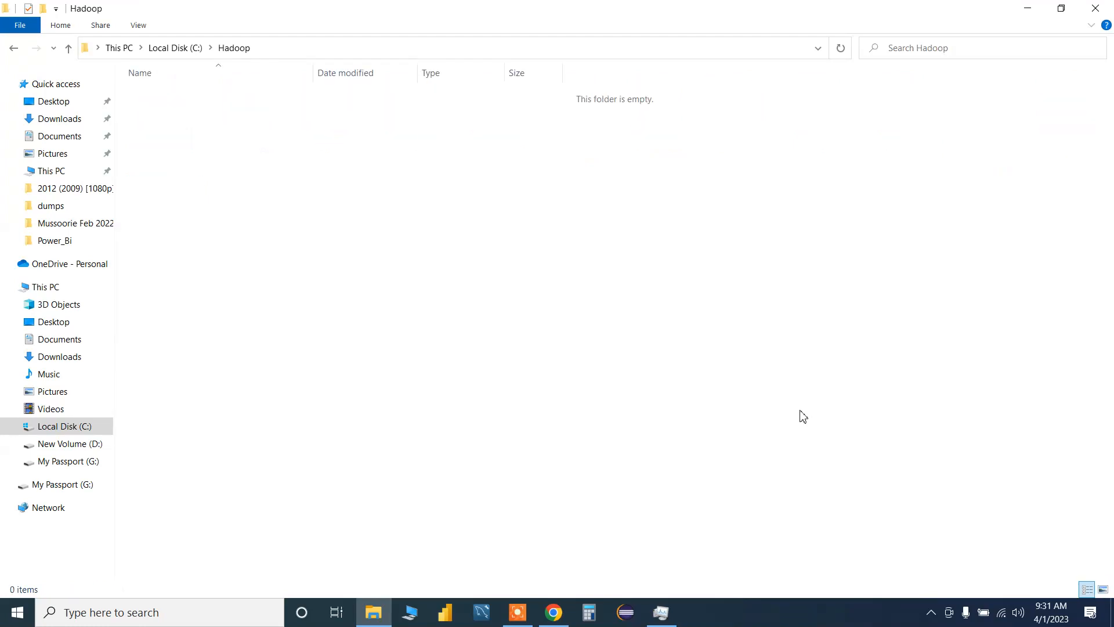
{"action": "key", "text": "ctrl+shift+n"}
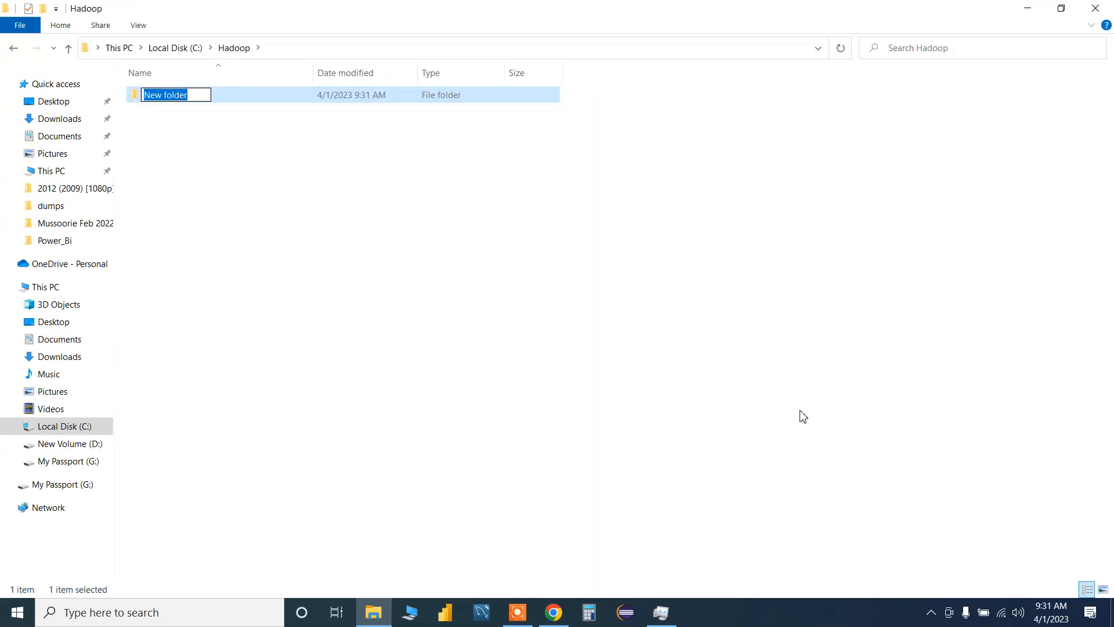
{"action": "type", "text": "bin"}
{"action": "key", "text": "Return"}
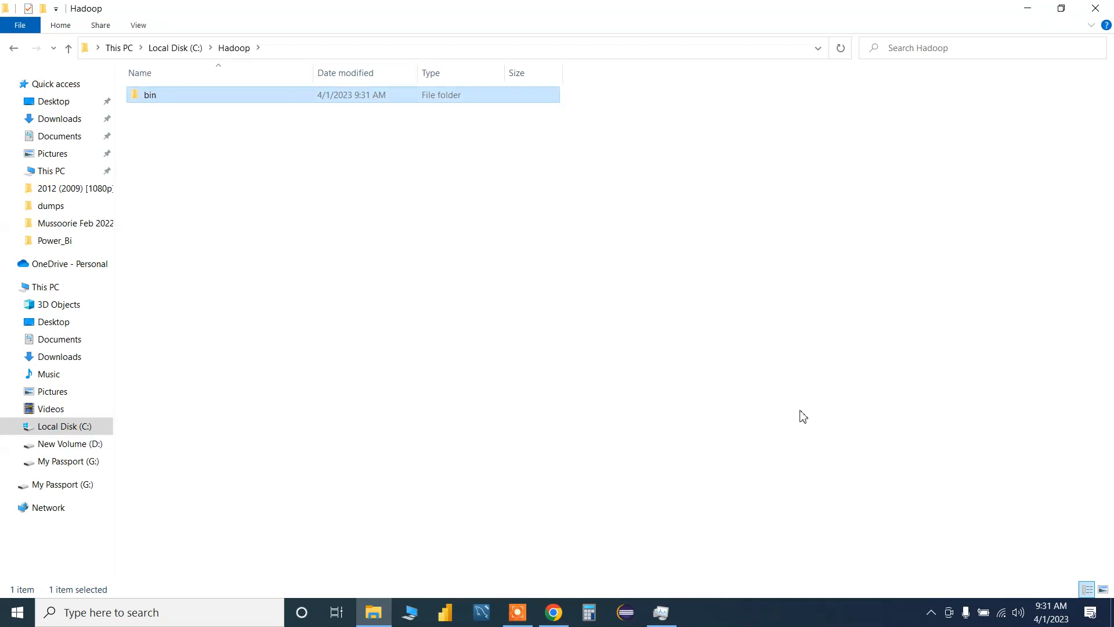
{"action": "key", "text": "Return"}
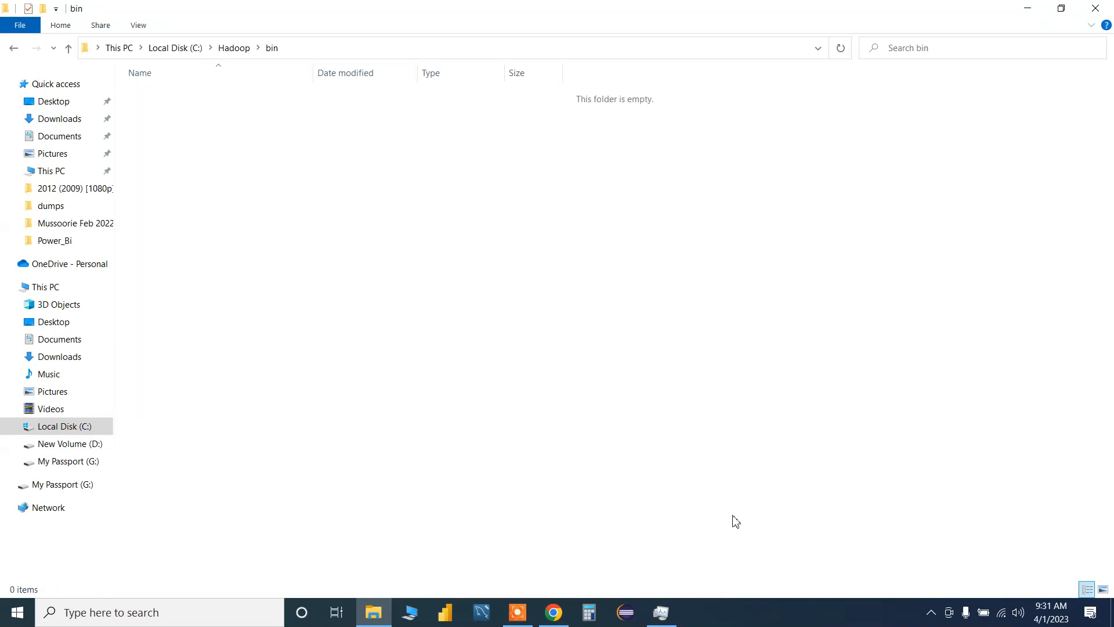
Switch to Chrome, search for winutils in a new tab and open the GitHub repository of Windows binaries for Hadoop versions.
{"action": "left_click", "coordinate": [554, 612]}
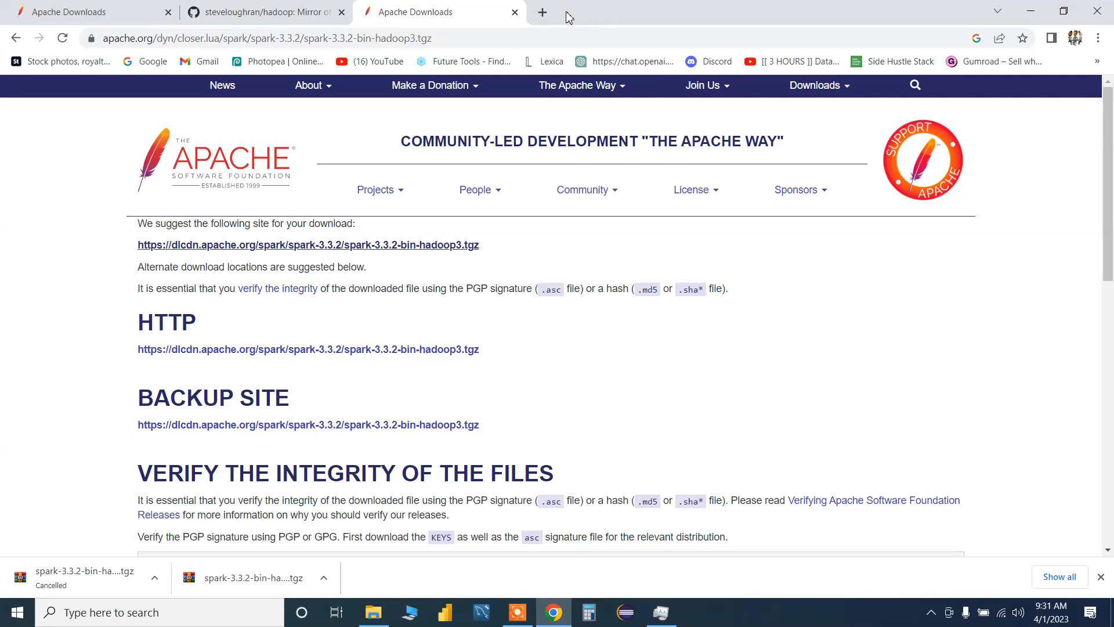
{"action": "left_click", "coordinate": [541, 14]}
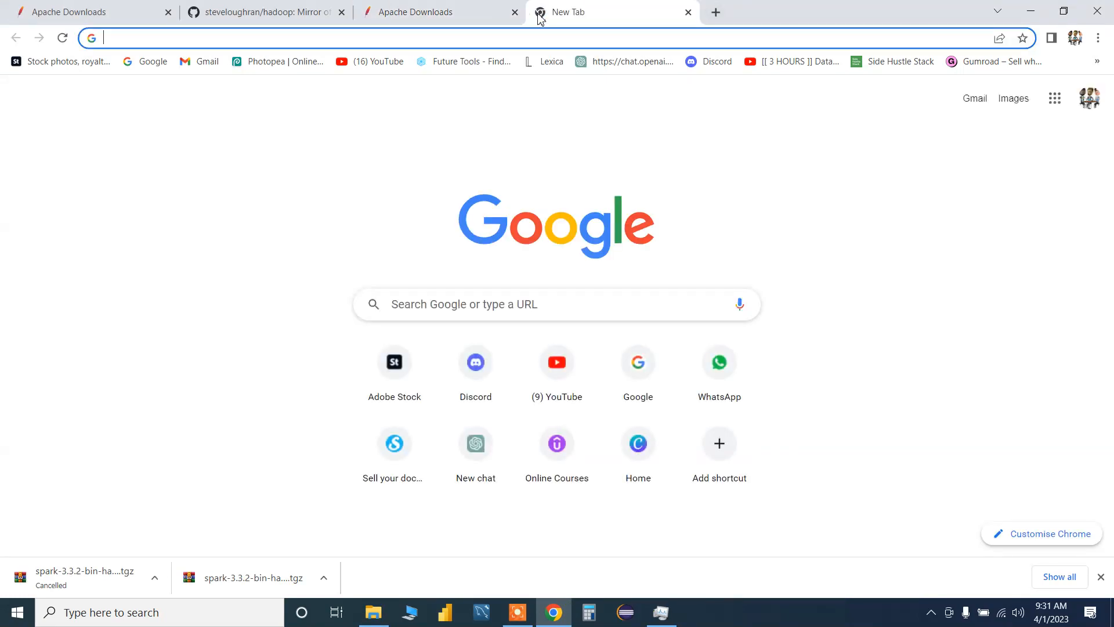
{"action": "type", "text": "winu"}
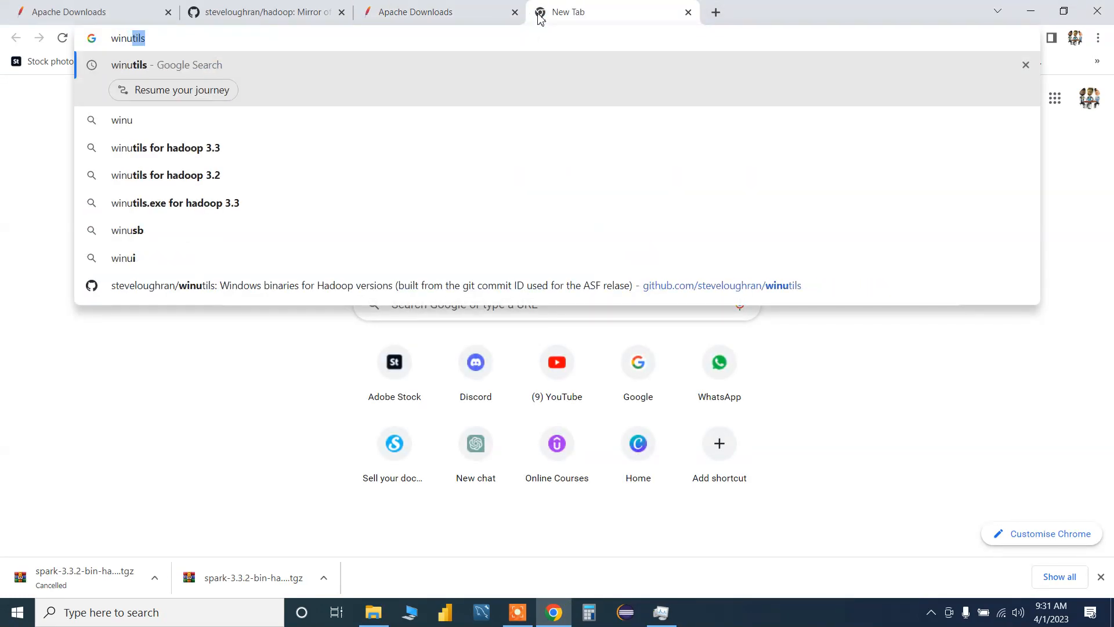
{"action": "type", "text": "tils"}
{"action": "key", "text": "Return"}
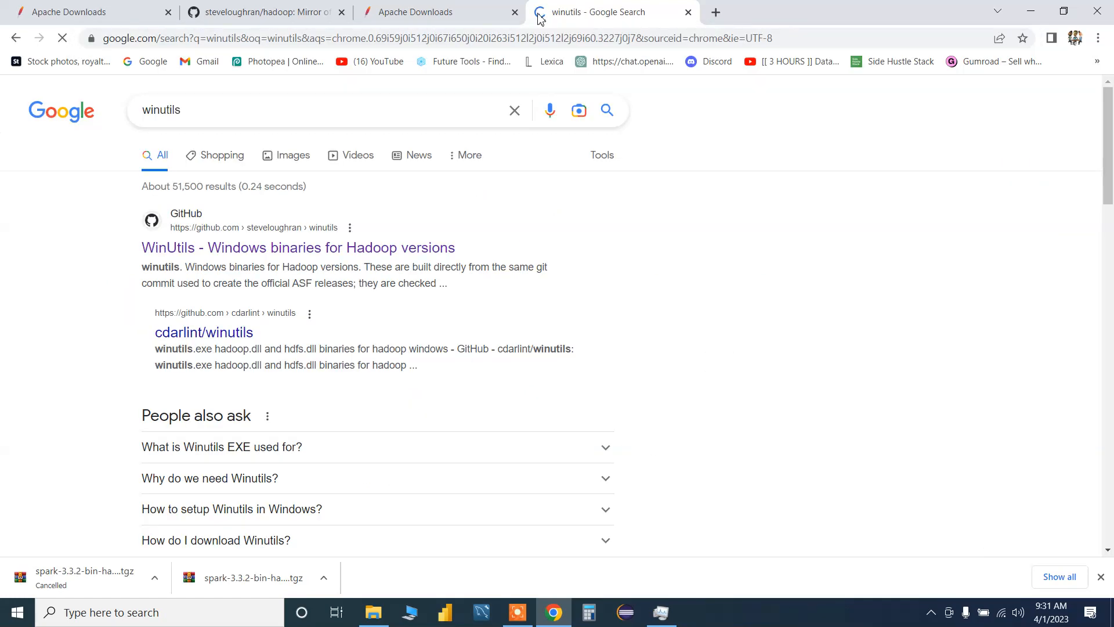
{"action": "left_click", "coordinate": [226, 254]}
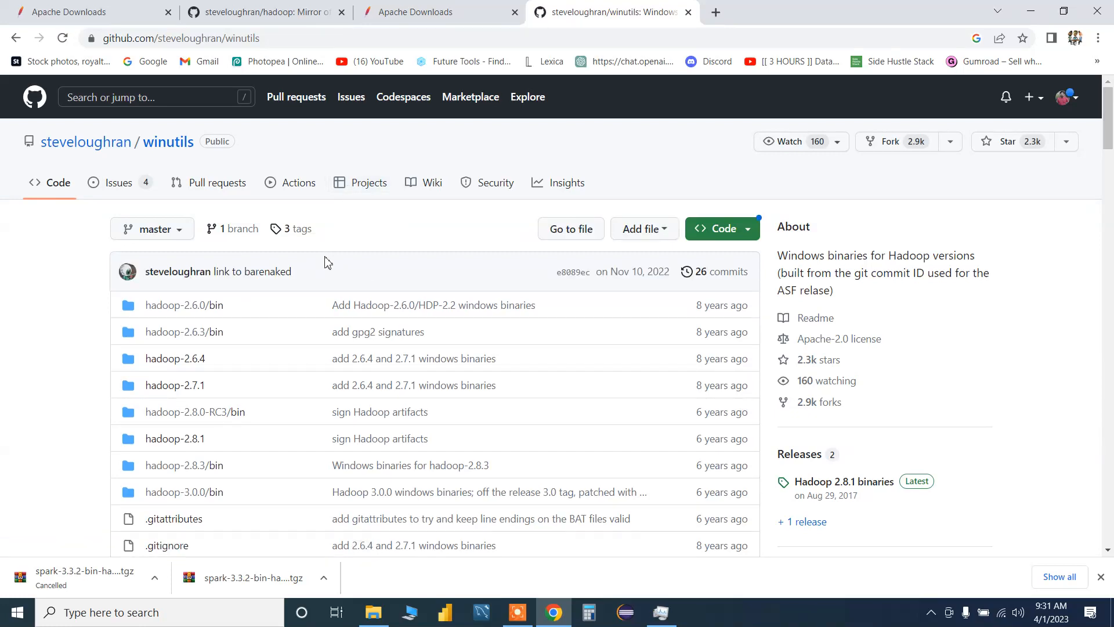
{"action": "scroll", "coordinate": [327, 262], "scroll_direction": "down", "scroll_amount": 5}
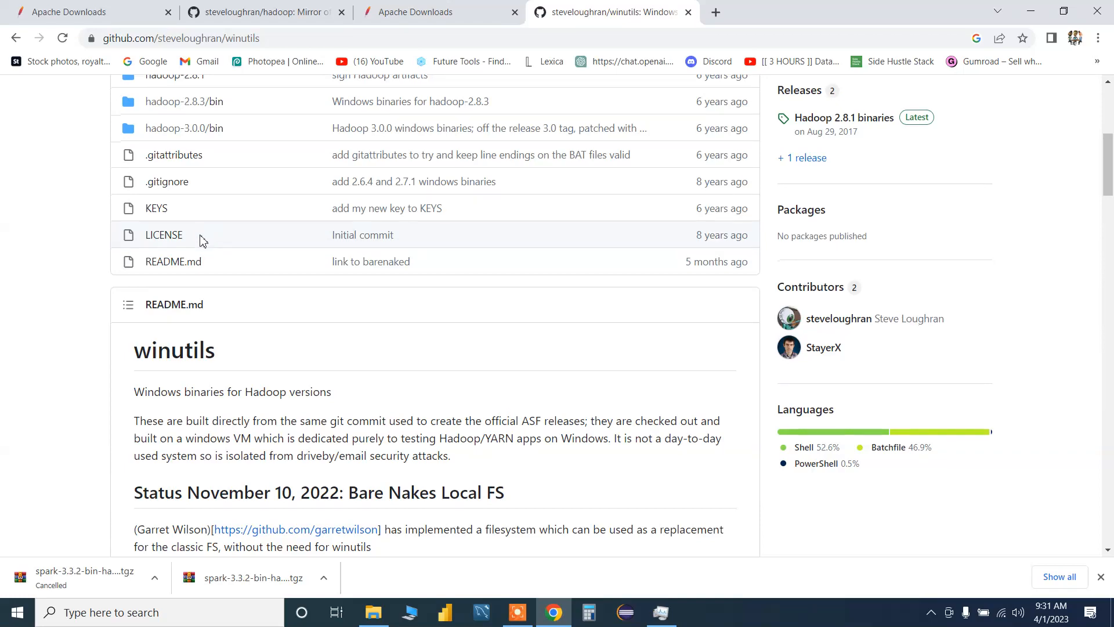
{"action": "scroll", "coordinate": [224, 256], "scroll_direction": "down", "scroll_amount": 5}
{"action": "scroll", "coordinate": [351, 275], "scroll_direction": "up", "scroll_amount": 6}
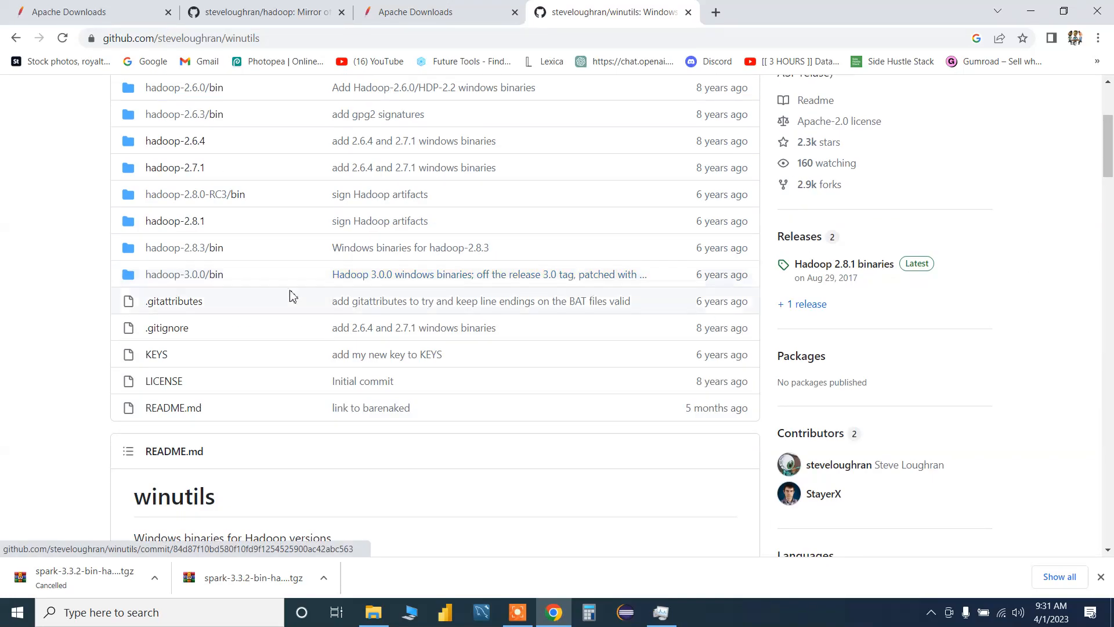
Look over the winutils repository's Hadoop version folders and README, and open the hadoop-3.0.0/bin folder.
{"action": "scroll", "coordinate": [267, 313], "scroll_direction": "up", "scroll_amount": 1}
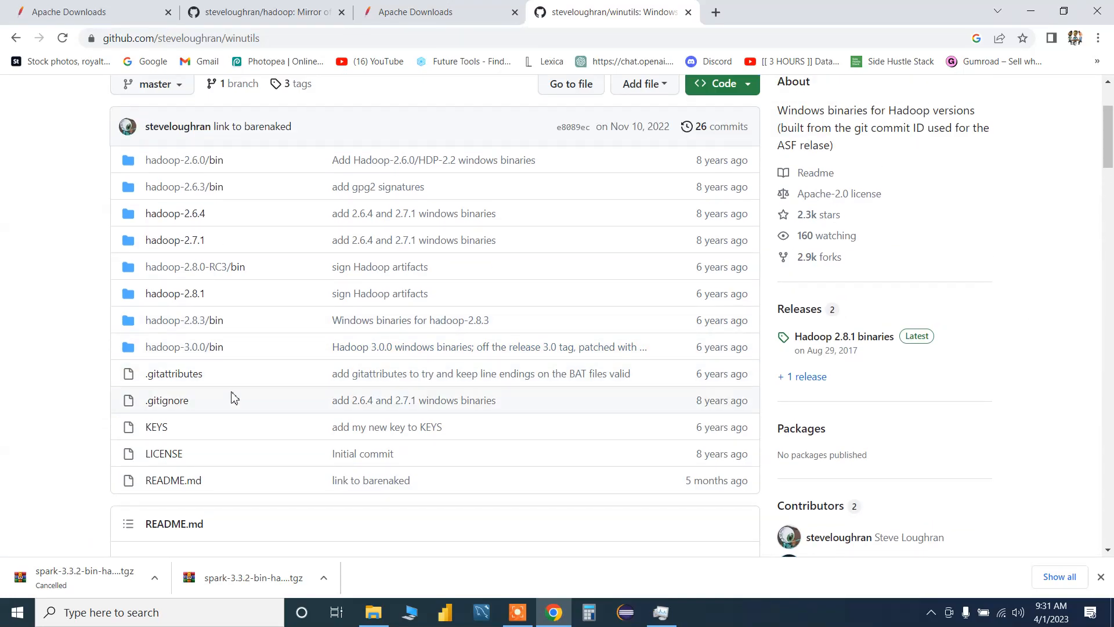
{"action": "scroll", "coordinate": [233, 390], "scroll_direction": "up", "scroll_amount": 2}
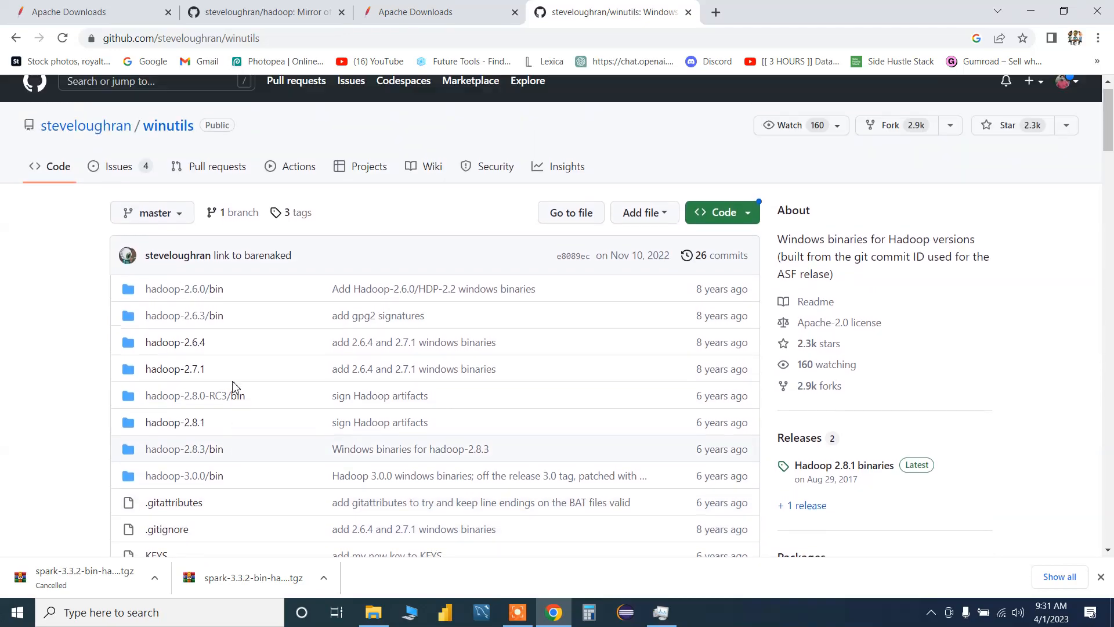
{"action": "scroll", "coordinate": [234, 388], "scroll_direction": "down", "scroll_amount": 3}
{"action": "scroll", "coordinate": [235, 387], "scroll_direction": "down", "scroll_amount": 15}
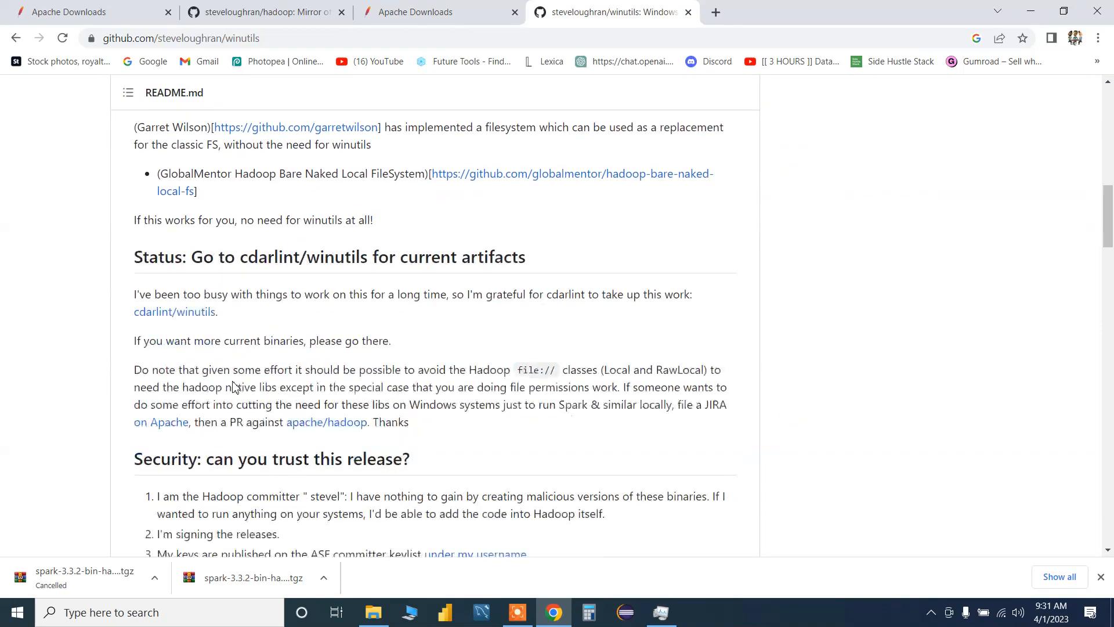
{"action": "scroll", "coordinate": [235, 383], "scroll_direction": "up", "scroll_amount": 20}
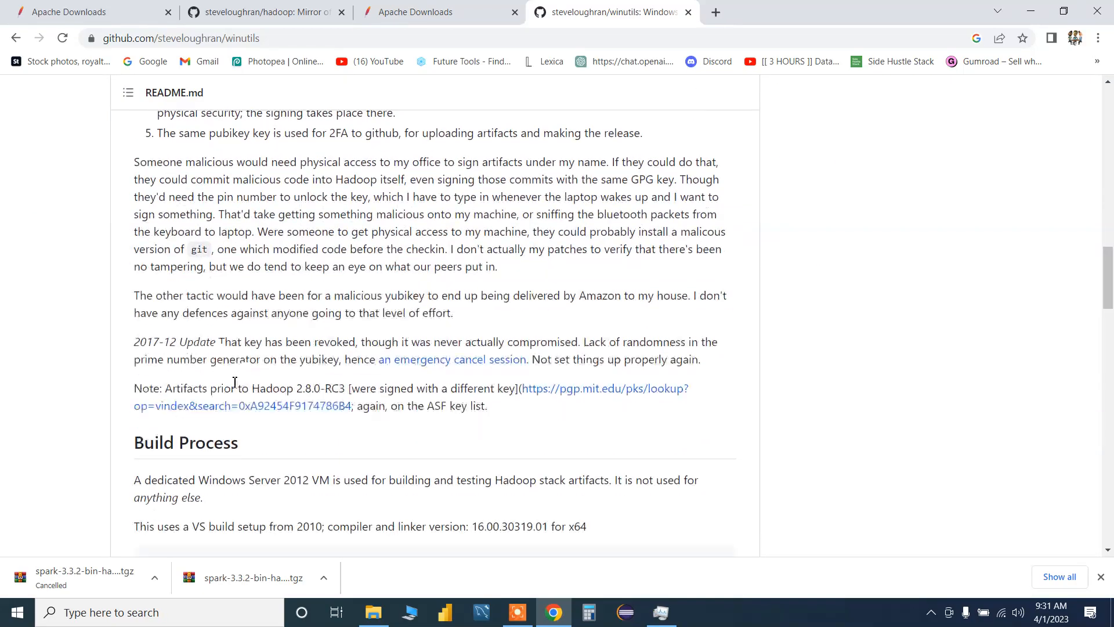
{"action": "scroll", "coordinate": [235, 387], "scroll_direction": "up", "scroll_amount": 4}
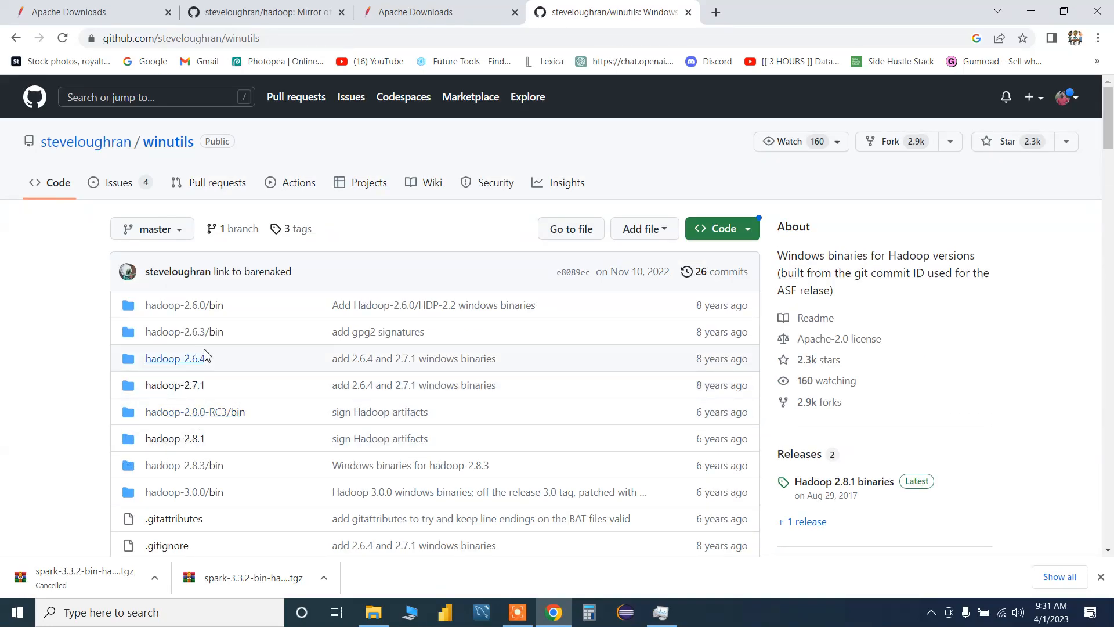
{"action": "left_click", "coordinate": [199, 493]}
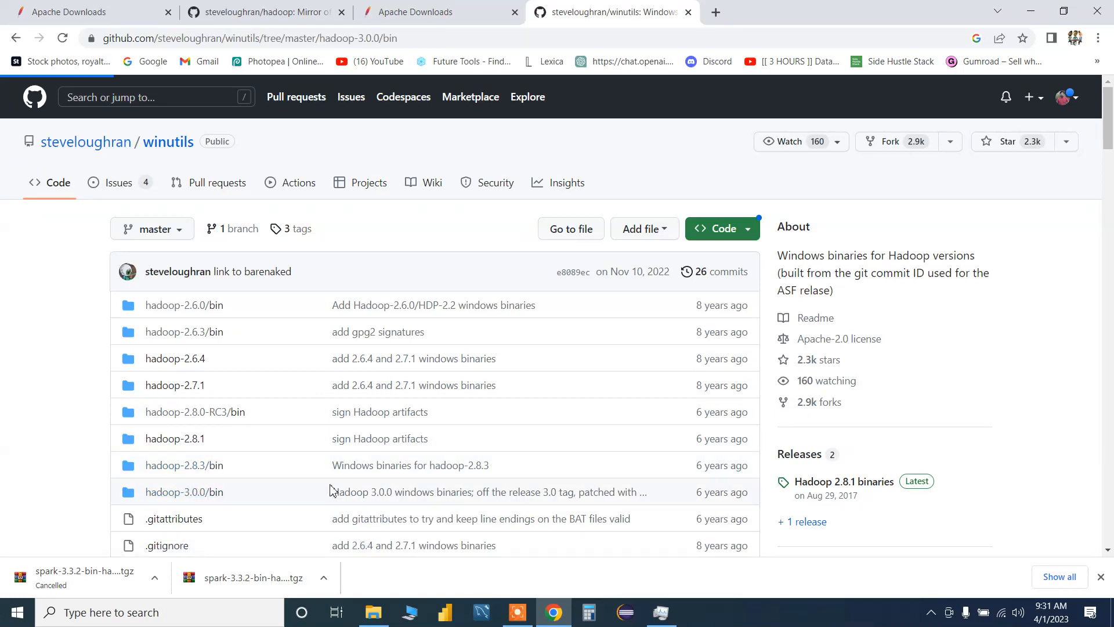
Look through the files in hadoop-3.0.0/bin and return to the root of the winutils repository.
{"action": "scroll", "coordinate": [296, 426], "scroll_direction": "down", "scroll_amount": 2}
{"action": "scroll", "coordinate": [297, 427], "scroll_direction": "down", "scroll_amount": 3}
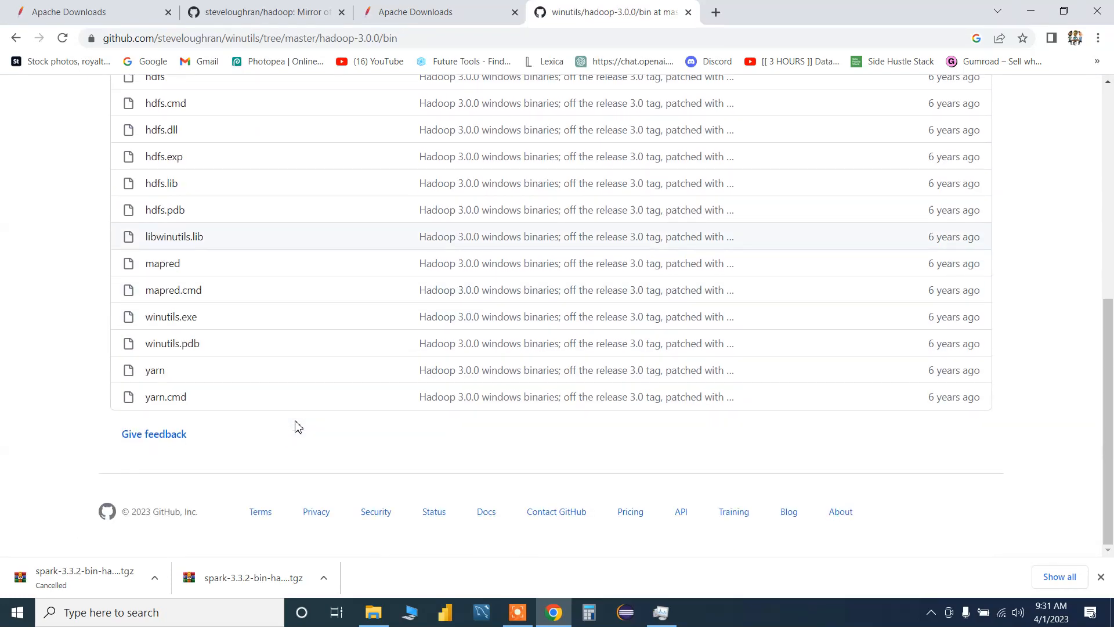
{"action": "scroll", "coordinate": [296, 425], "scroll_direction": "up", "scroll_amount": 6}
{"action": "scroll", "coordinate": [296, 424], "scroll_direction": "down", "scroll_amount": 6}
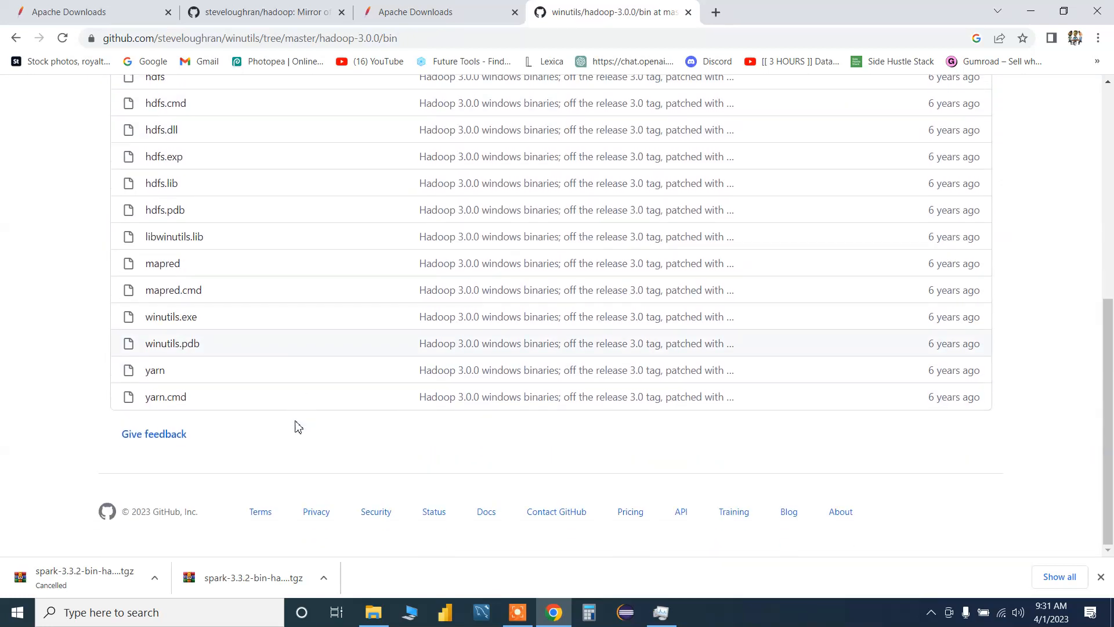
{"action": "scroll", "coordinate": [296, 424], "scroll_direction": "up", "scroll_amount": 6}
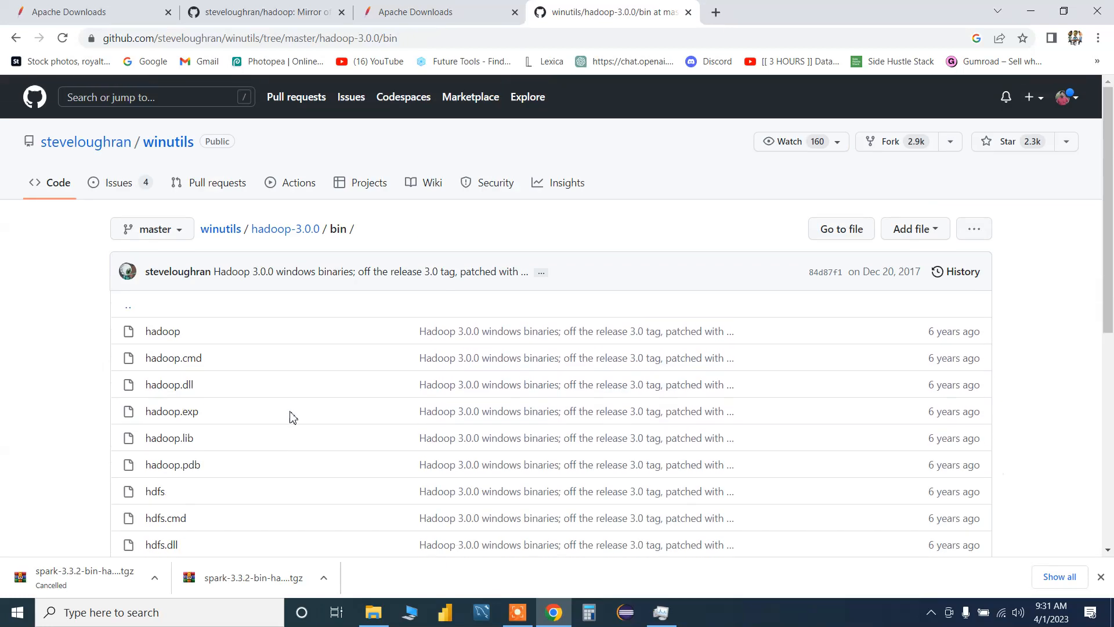
{"action": "left_click", "coordinate": [284, 230]}
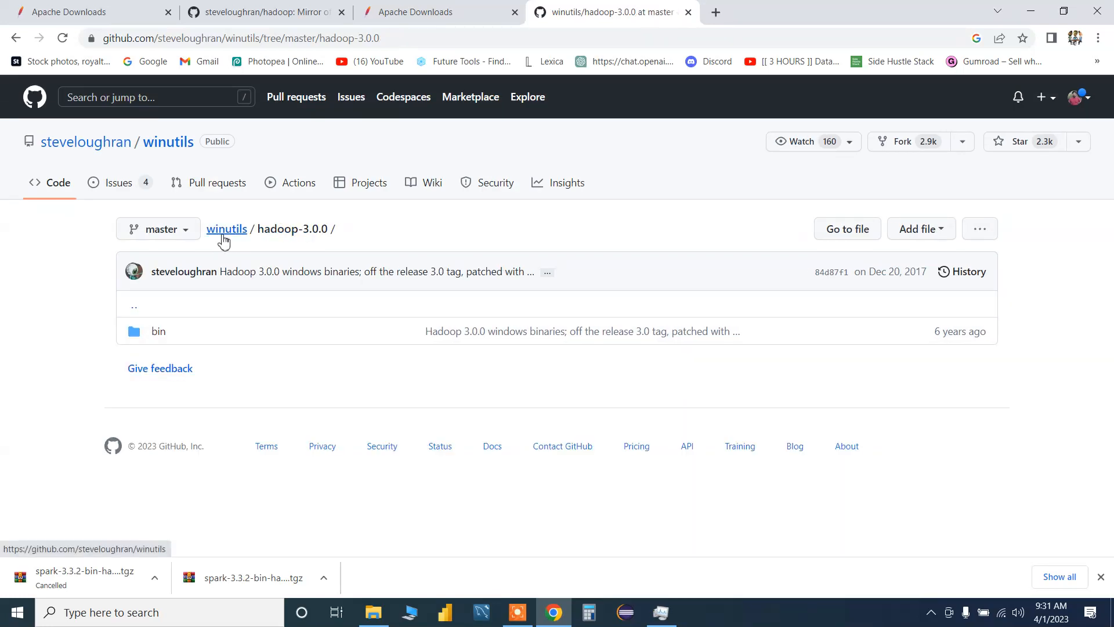
{"action": "left_click", "coordinate": [224, 236]}
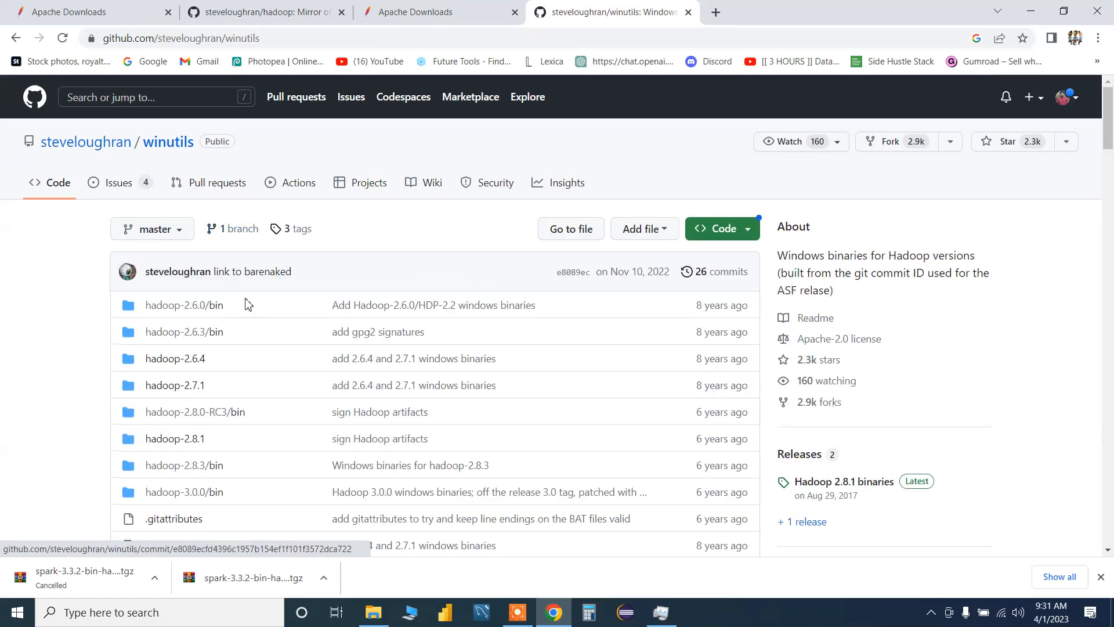
Read the README's status notes and open the linked cdarlint/winutils repository for more current binaries.
{"action": "scroll", "coordinate": [374, 351], "scroll_direction": "down", "scroll_amount": 1}
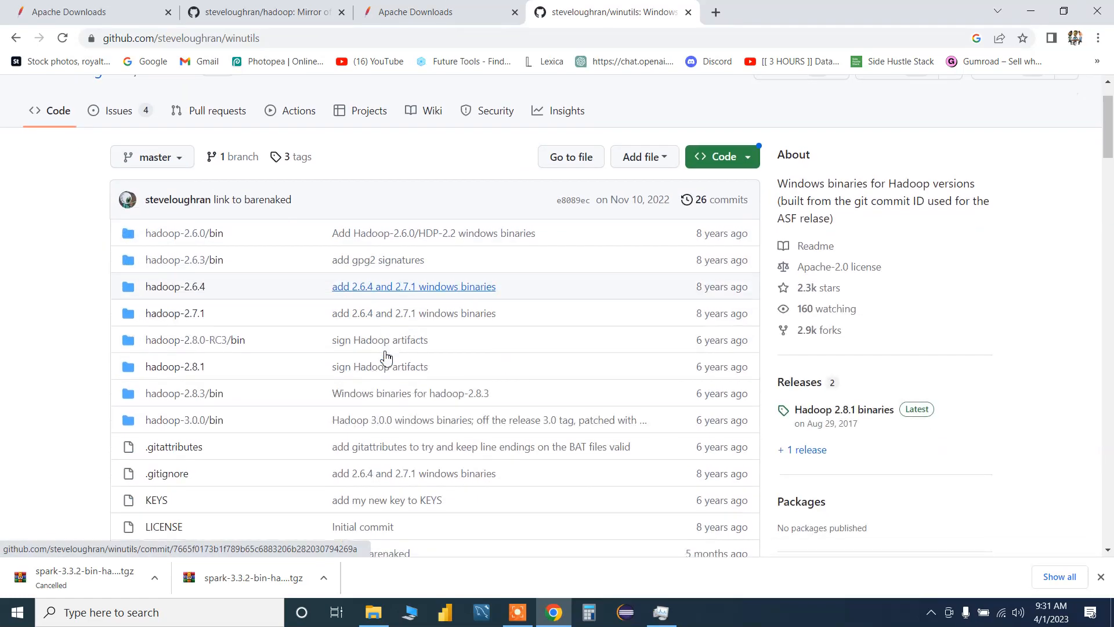
{"action": "scroll", "coordinate": [141, 450], "scroll_direction": "down", "scroll_amount": 5}
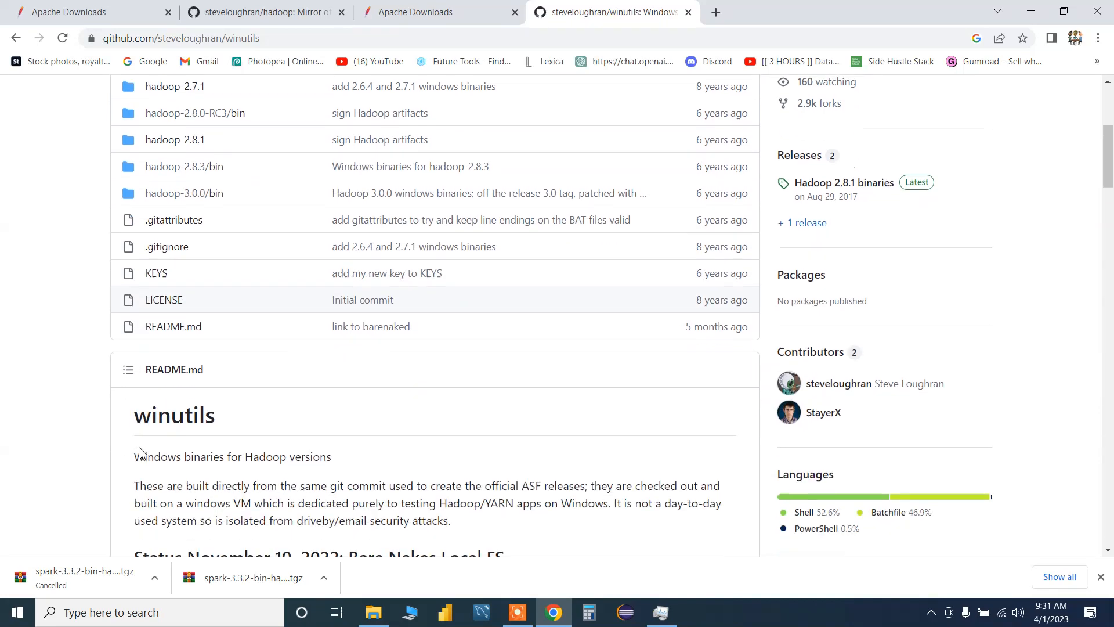
{"action": "scroll", "coordinate": [199, 417], "scroll_direction": "down", "scroll_amount": 1}
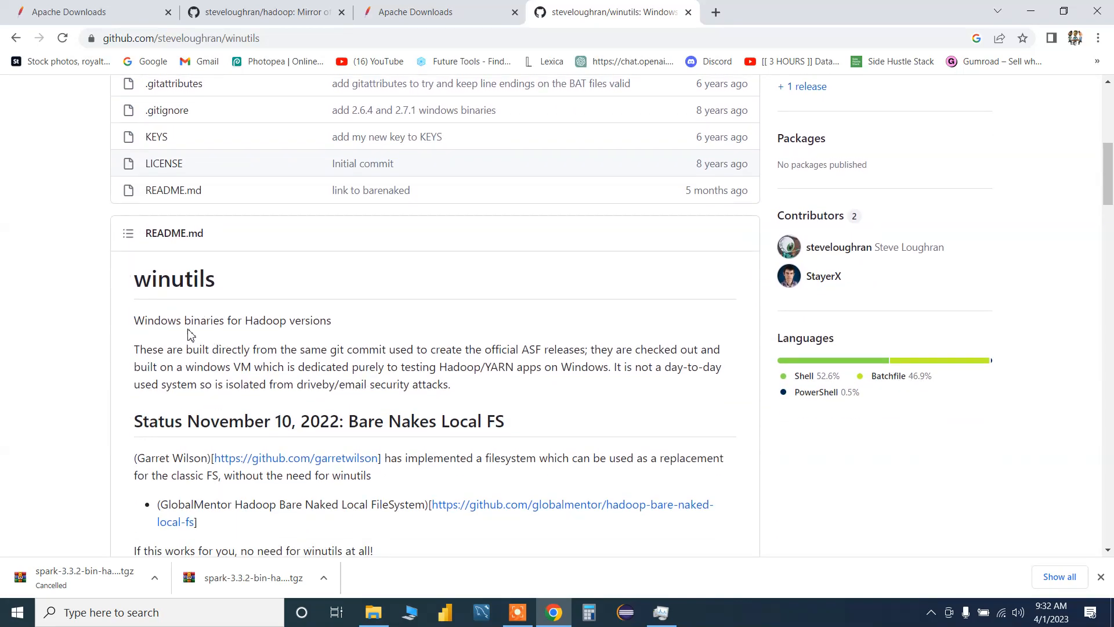
{"action": "scroll", "coordinate": [211, 335], "scroll_direction": "down", "scroll_amount": 1}
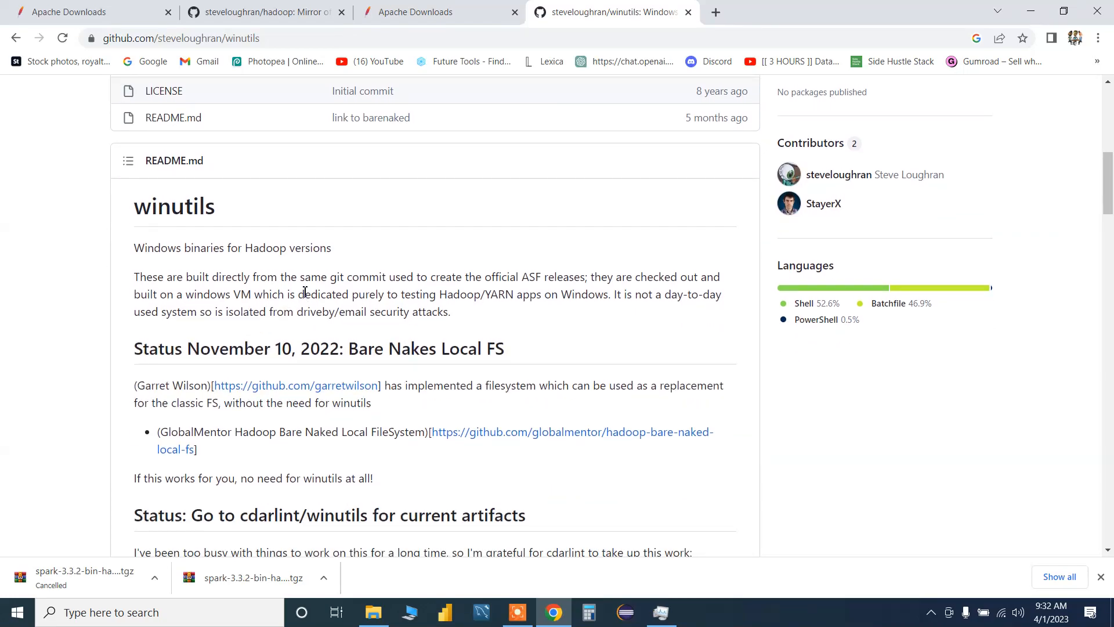
{"action": "scroll", "coordinate": [305, 291], "scroll_direction": "down", "scroll_amount": 1}
{"action": "scroll", "coordinate": [306, 296], "scroll_direction": "down", "scroll_amount": 1}
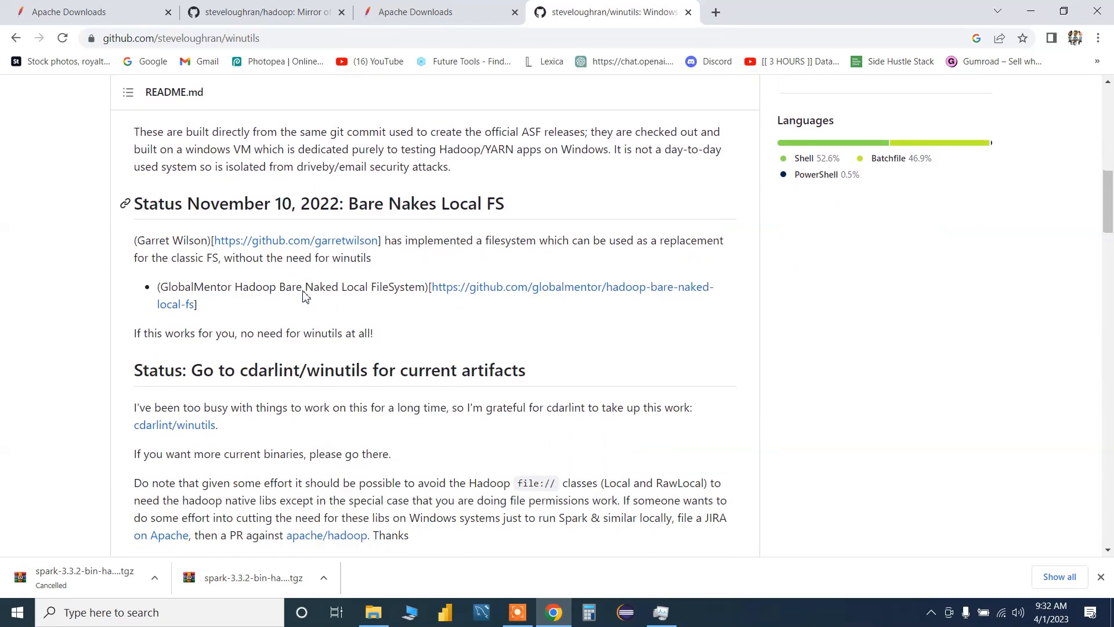
{"action": "scroll", "coordinate": [305, 292], "scroll_direction": "down", "scroll_amount": 3}
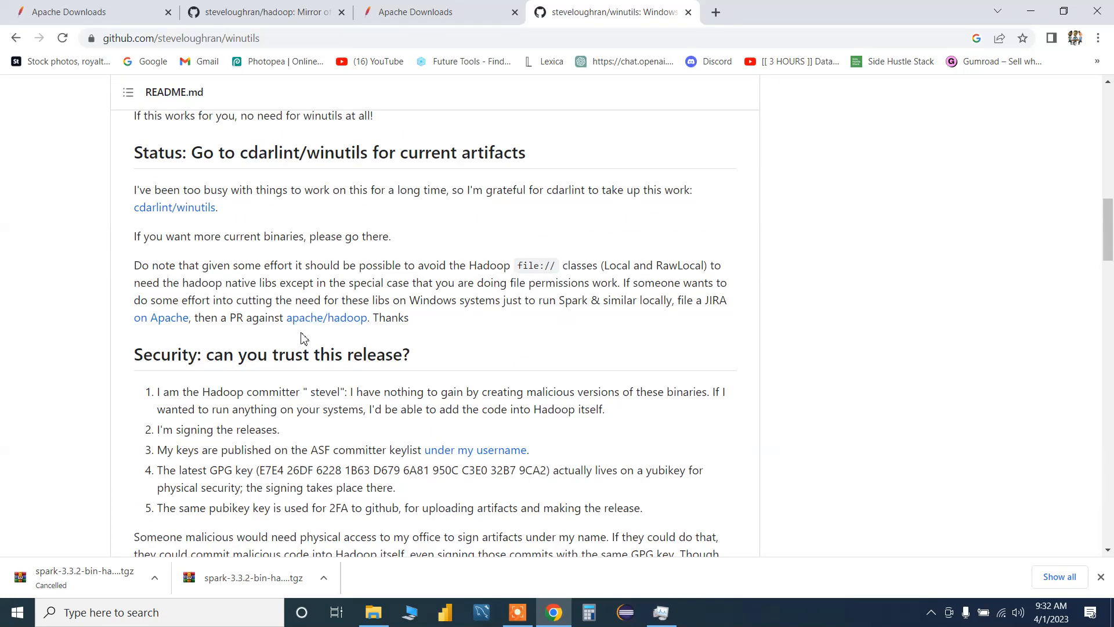
{"action": "left_click", "coordinate": [191, 207]}
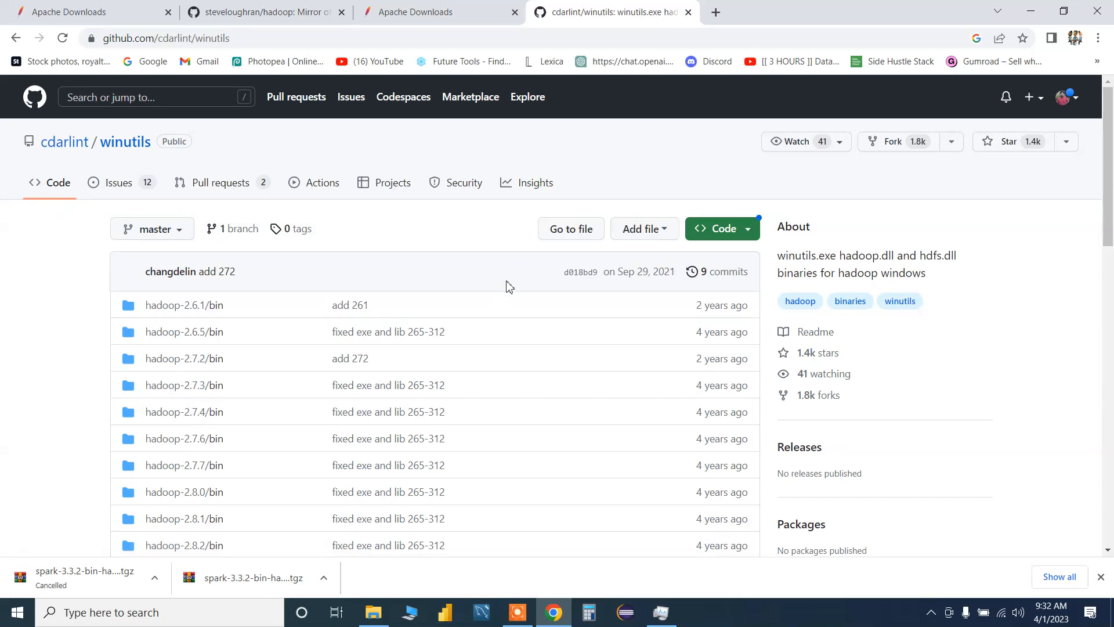
Check the Hadoop version folders and the README of the cdarlint/winutils repository.
{"action": "scroll", "coordinate": [503, 340], "scroll_direction": "down", "scroll_amount": 2}
{"action": "scroll", "coordinate": [503, 341], "scroll_direction": "down", "scroll_amount": 8}
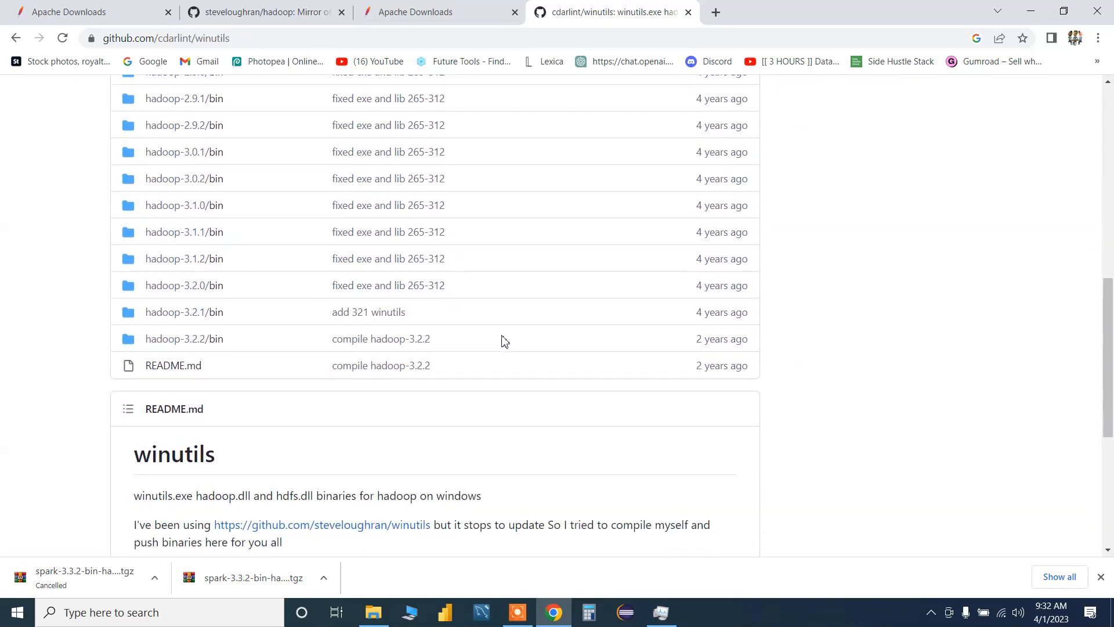
{"action": "scroll", "coordinate": [503, 340], "scroll_direction": "down", "scroll_amount": 3}
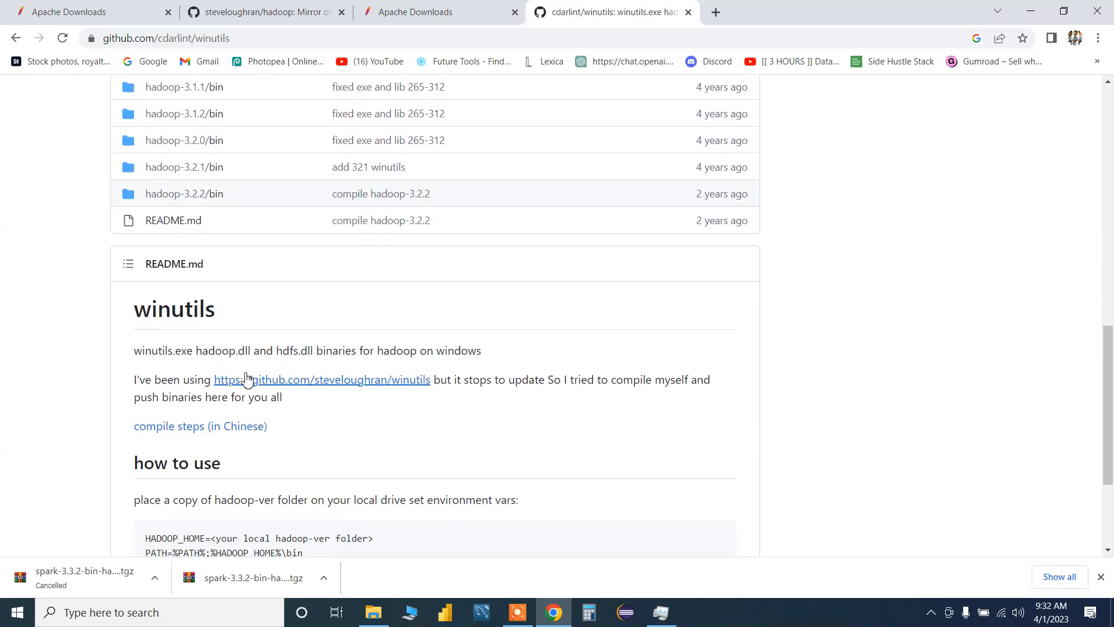
Return to the original winutils repository through the README link and review its README sections.
{"action": "left_click", "coordinate": [304, 383]}
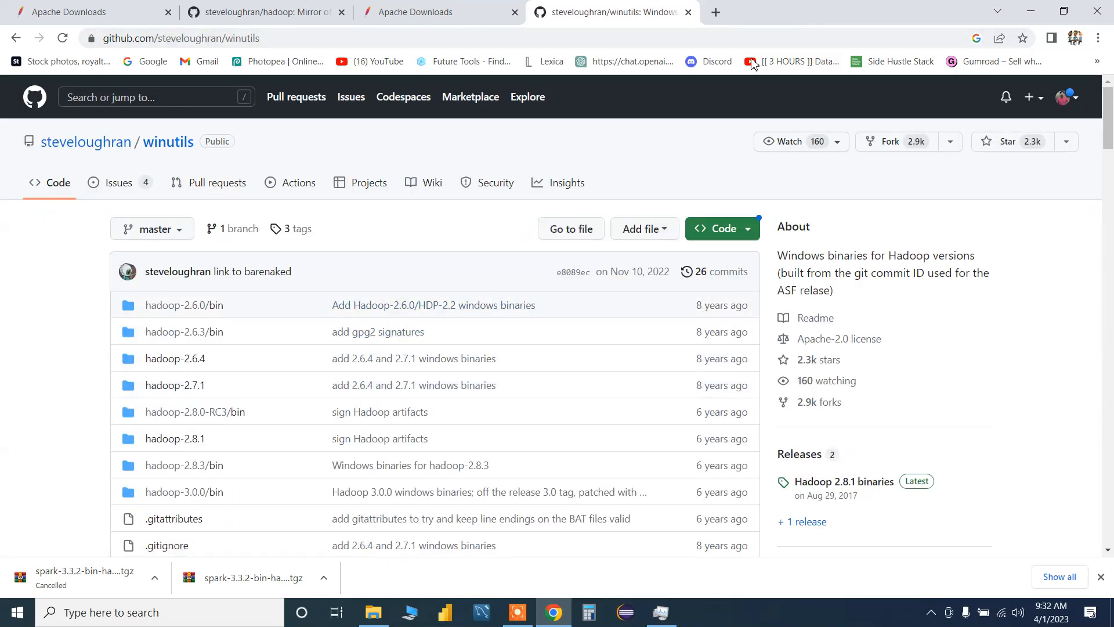
{"action": "scroll", "coordinate": [483, 350], "scroll_direction": "down", "scroll_amount": 5}
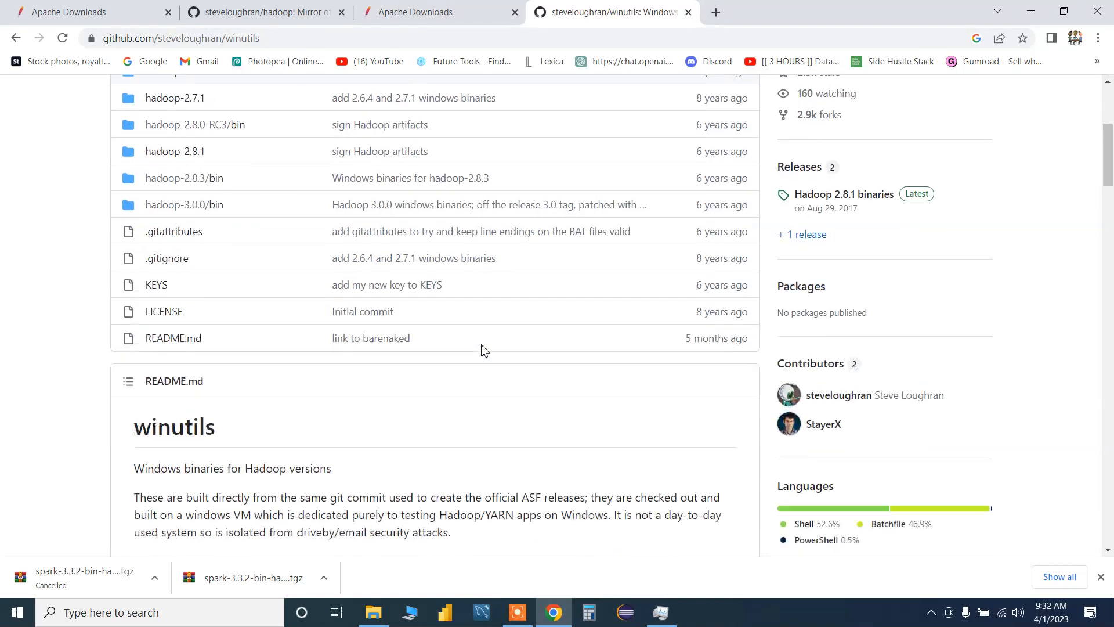
{"action": "scroll", "coordinate": [483, 350], "scroll_direction": "down", "scroll_amount": 7}
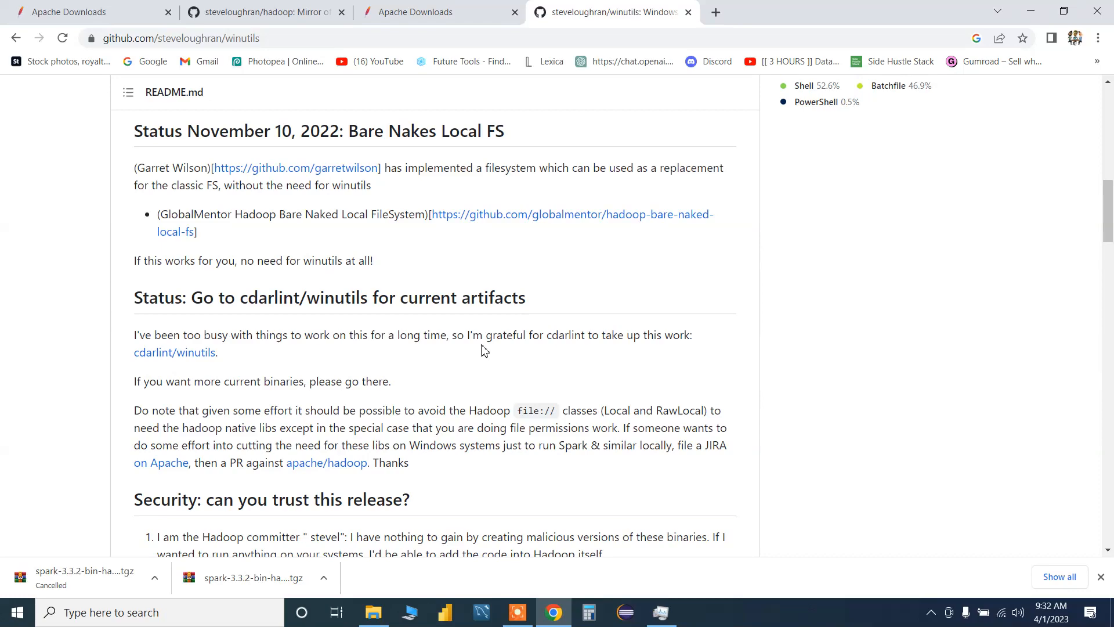
{"action": "scroll", "coordinate": [485, 350], "scroll_direction": "down", "scroll_amount": 7}
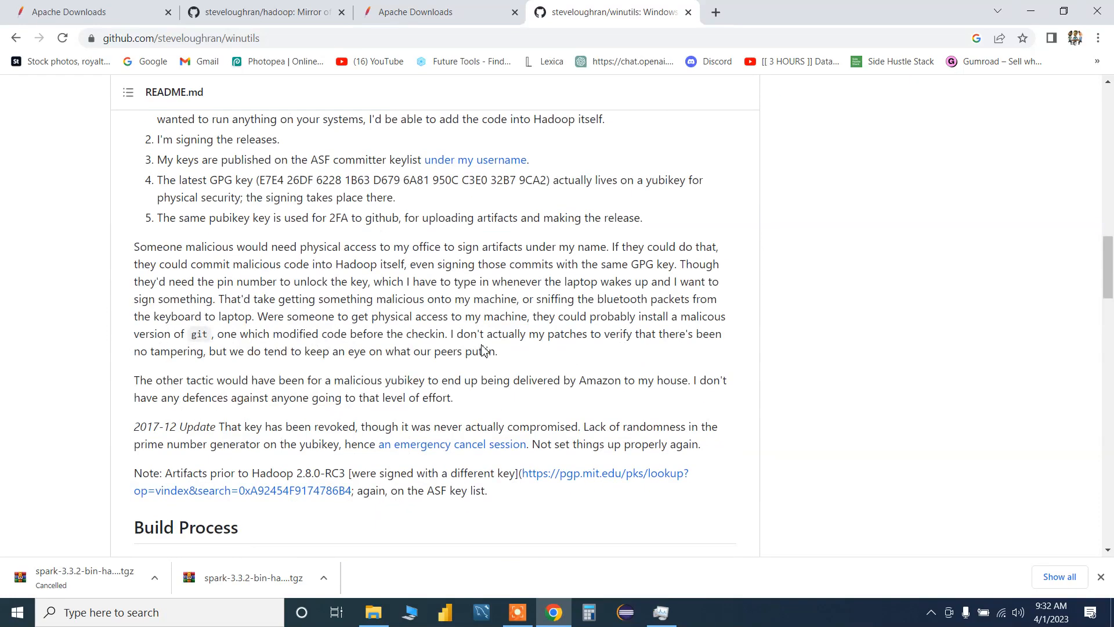
Search Google in a new tab for "winutils for hadoop 3.3 download" and open Kontext's Hadoop 3.3.0 winutils article.
{"action": "left_click", "coordinate": [715, 13]}
{"action": "type", "text": "google.com"}
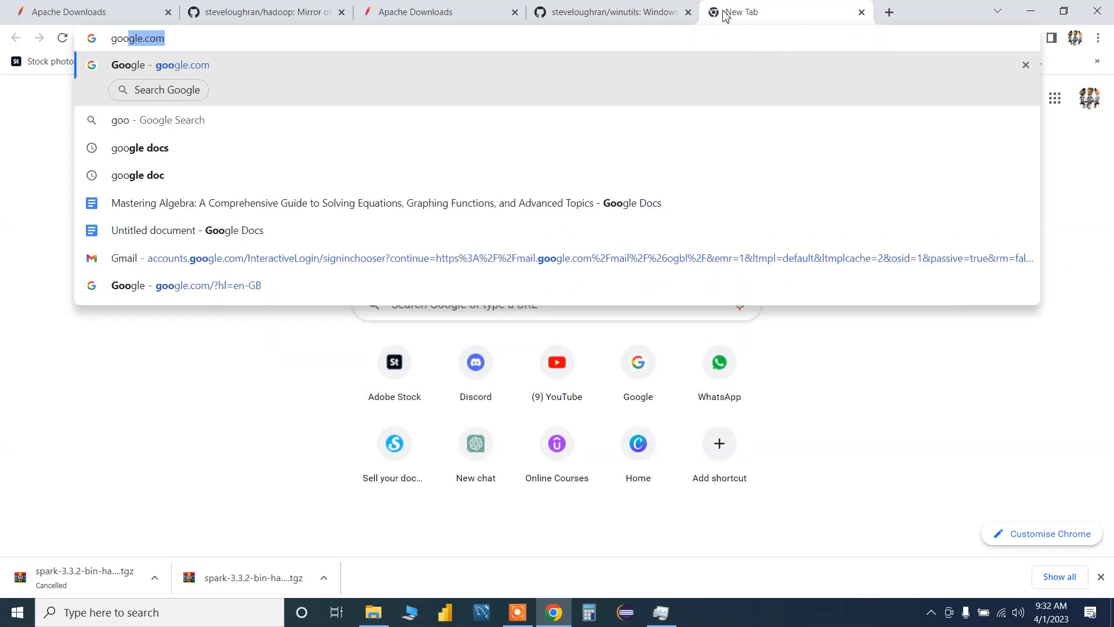
{"action": "key", "text": "Return"}
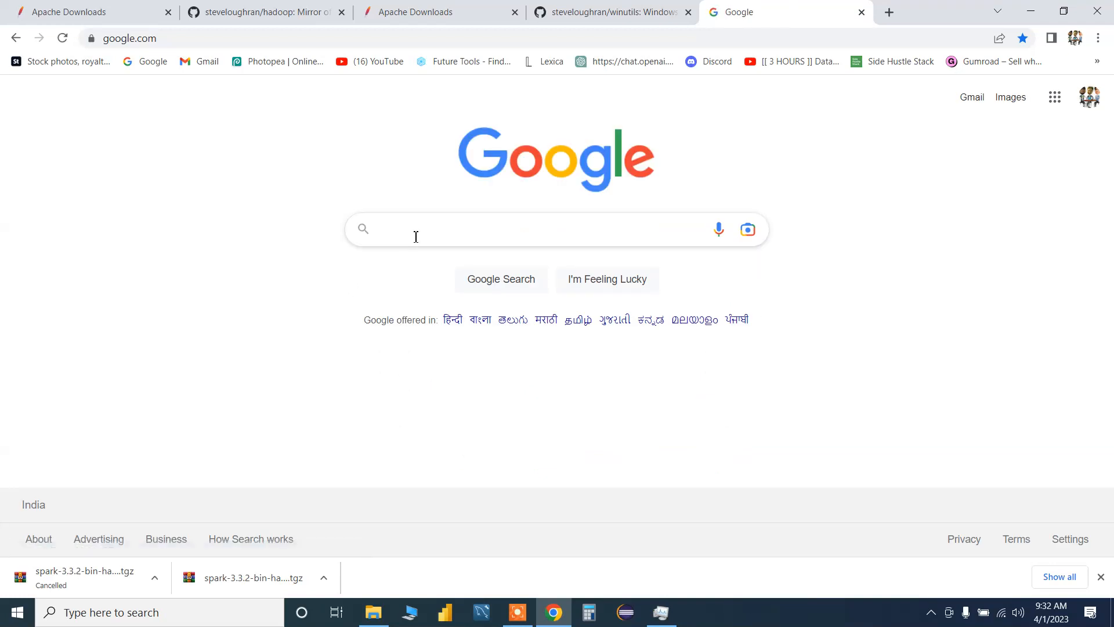
{"action": "type", "text": "win"}
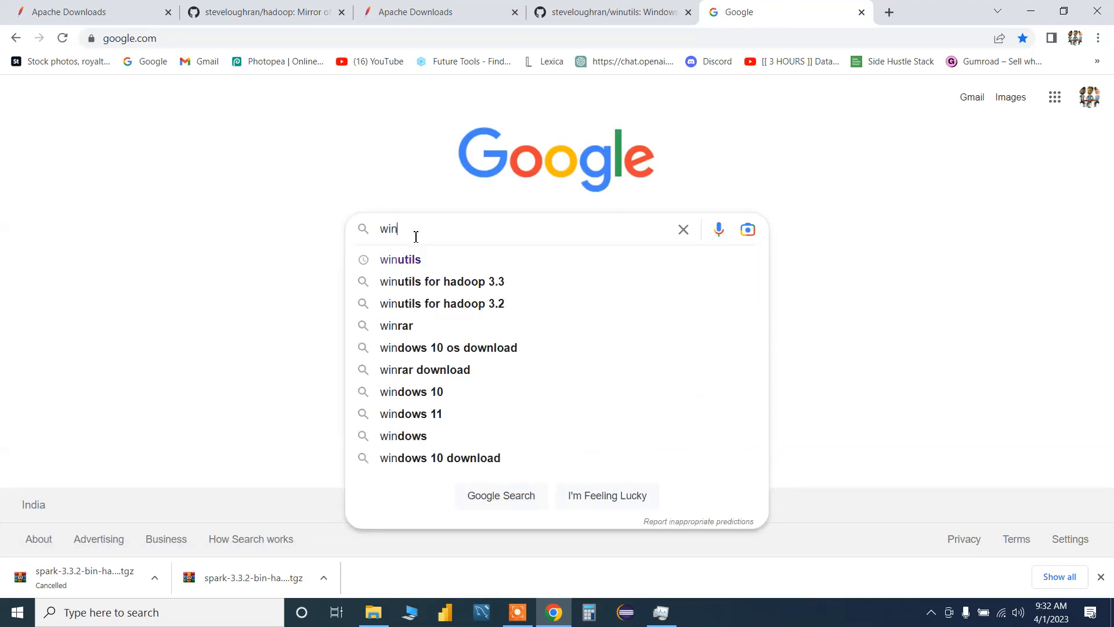
{"action": "key", "text": "Down"}
{"action": "key", "text": "Down"}
{"action": "type", "text": "do"}
{"action": "key", "text": "Down"}
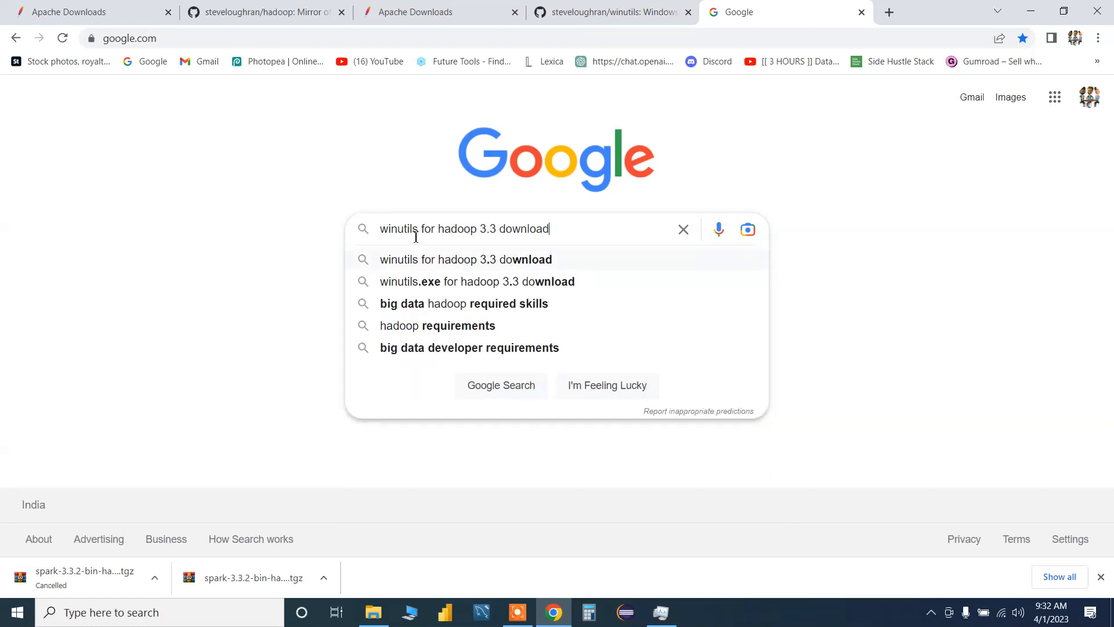
{"action": "key", "text": "Return"}
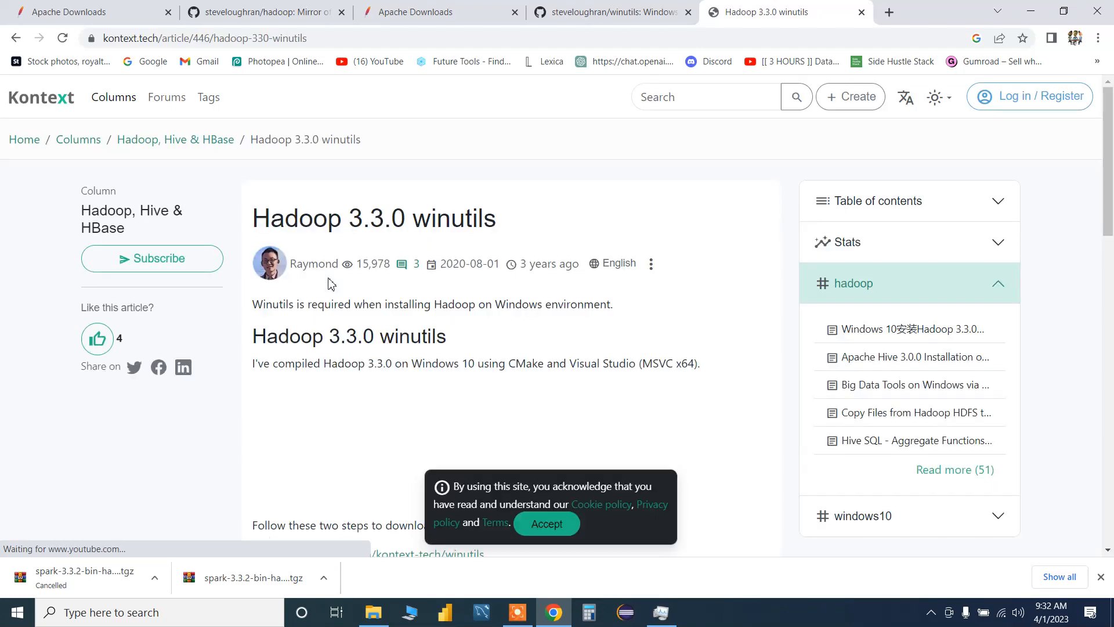
Accept the article's cookie notice, find its download instructions and open the linked kontext-tech/winutils GitHub repository.
{"action": "left_click", "coordinate": [551, 522]}
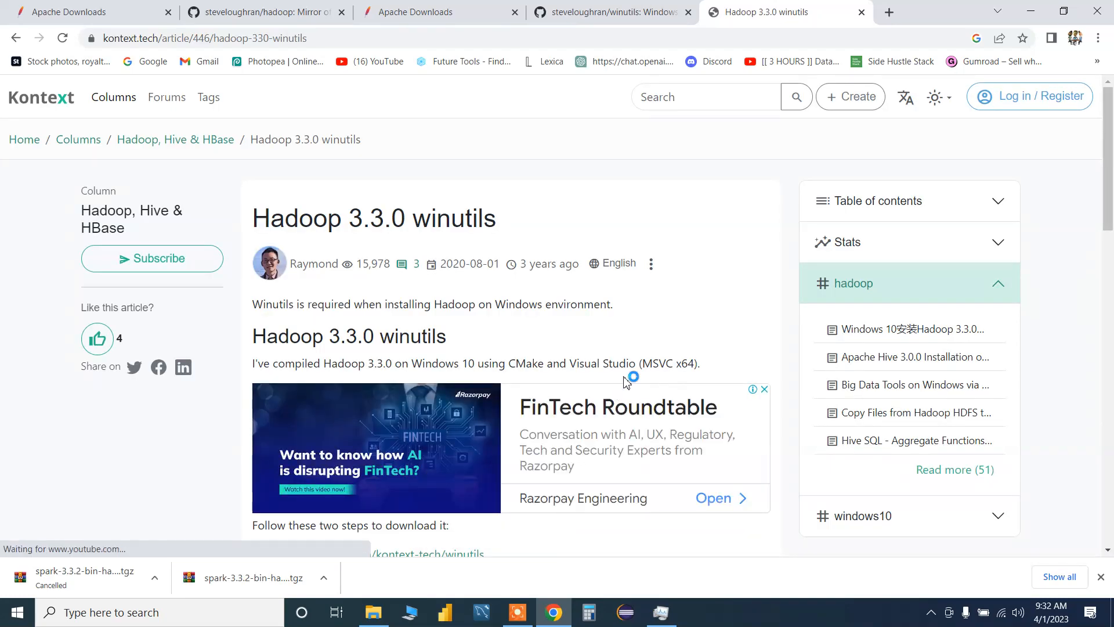
{"action": "scroll", "coordinate": [514, 425], "scroll_direction": "down", "scroll_amount": 3}
{"action": "scroll", "coordinate": [512, 427], "scroll_direction": "down", "scroll_amount": 5}
{"action": "scroll", "coordinate": [511, 430], "scroll_direction": "up", "scroll_amount": 6}
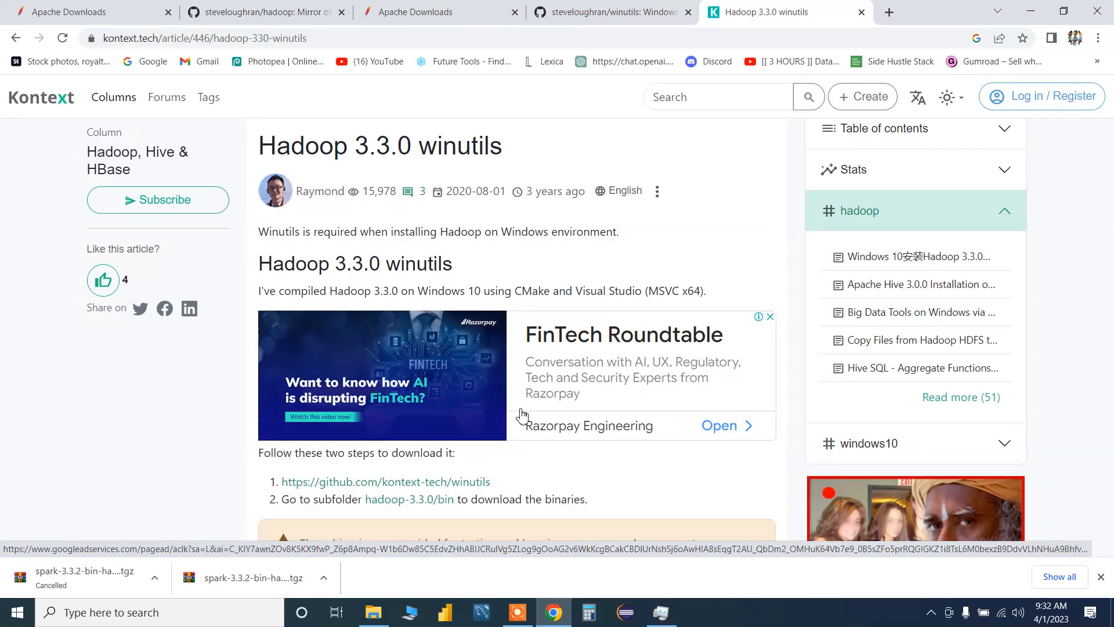
{"action": "scroll", "coordinate": [439, 355], "scroll_direction": "down", "scroll_amount": 3}
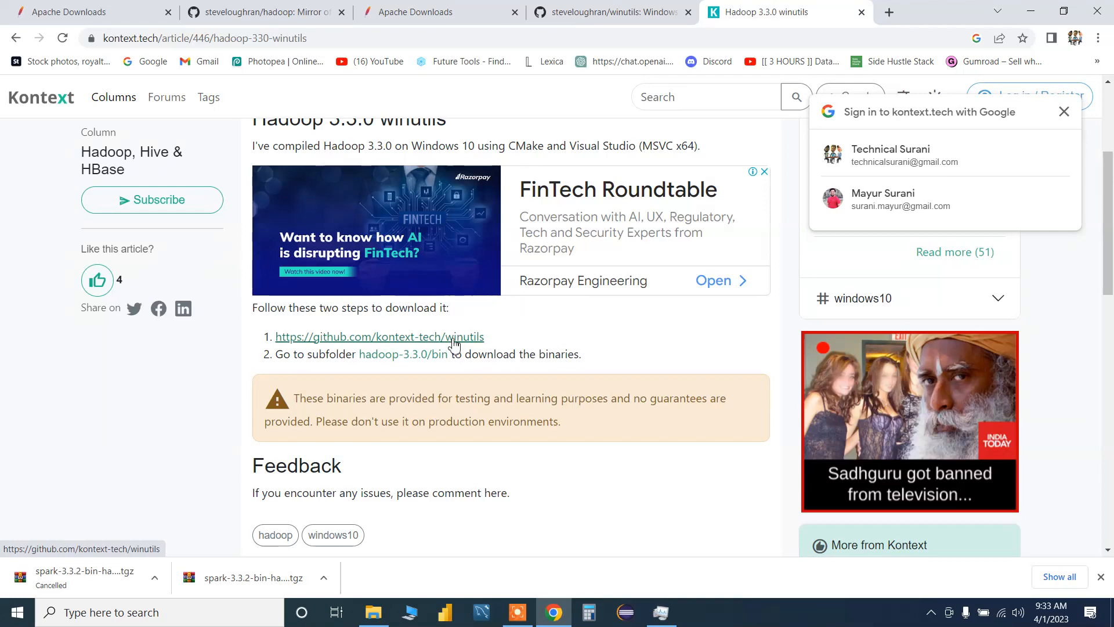
{"action": "left_click", "coordinate": [453, 341]}
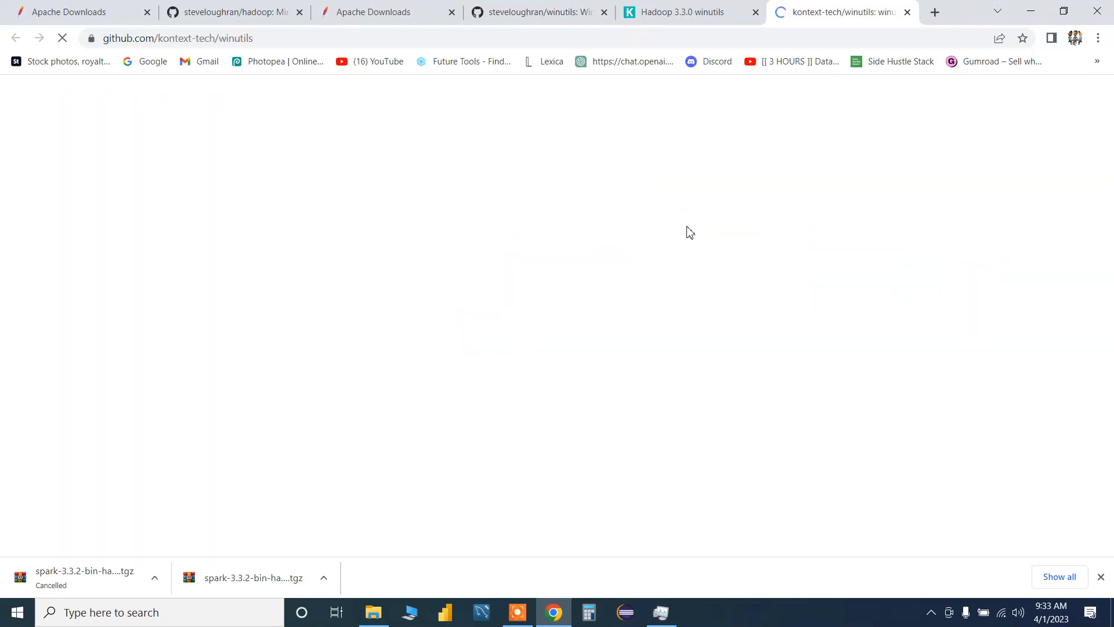
Open the hadoop-3.4.0-win10-x64/bin folder in the kontext-tech/winutils repository and download winutils.exe.
{"action": "scroll", "coordinate": [266, 410], "scroll_direction": "down", "scroll_amount": 7}
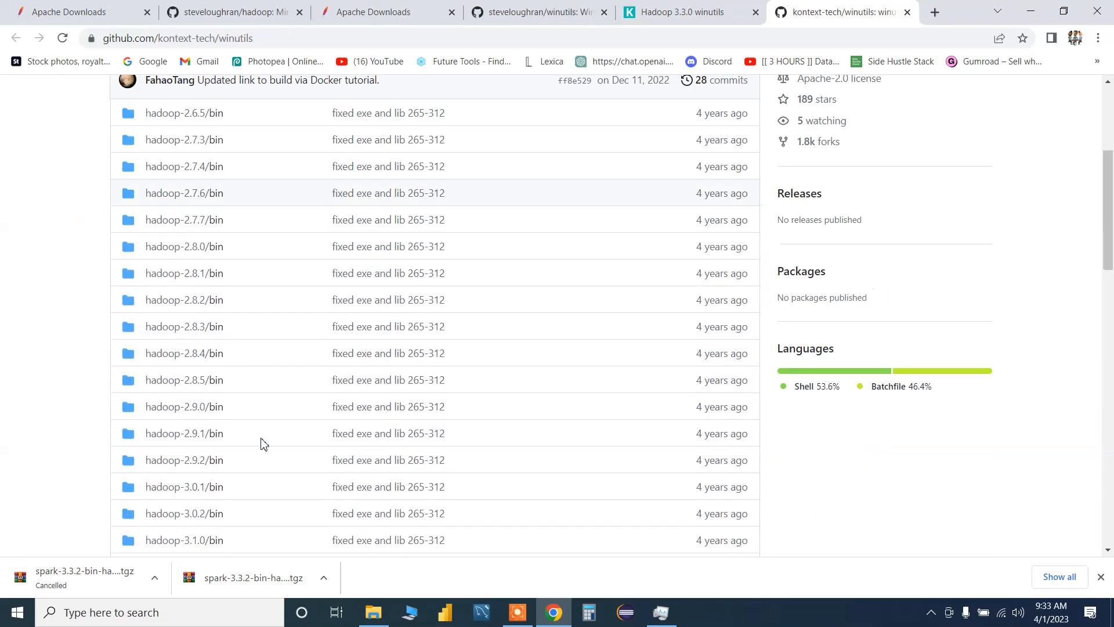
{"action": "scroll", "coordinate": [264, 444], "scroll_direction": "down", "scroll_amount": 4}
{"action": "scroll", "coordinate": [236, 452], "scroll_direction": "down", "scroll_amount": 1}
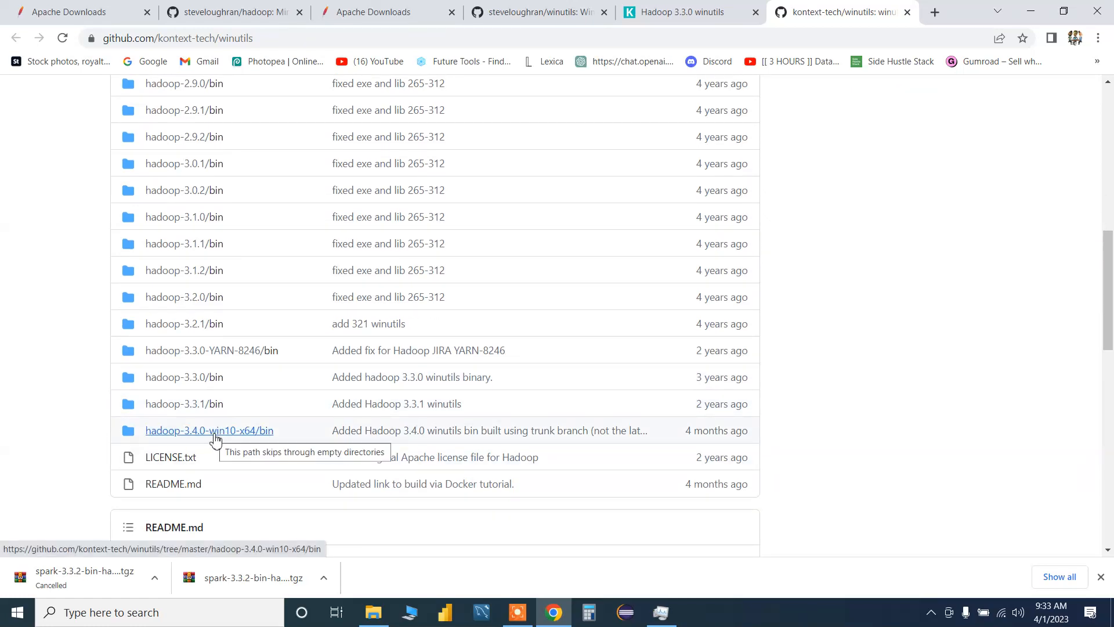
{"action": "left_click", "coordinate": [214, 438]}
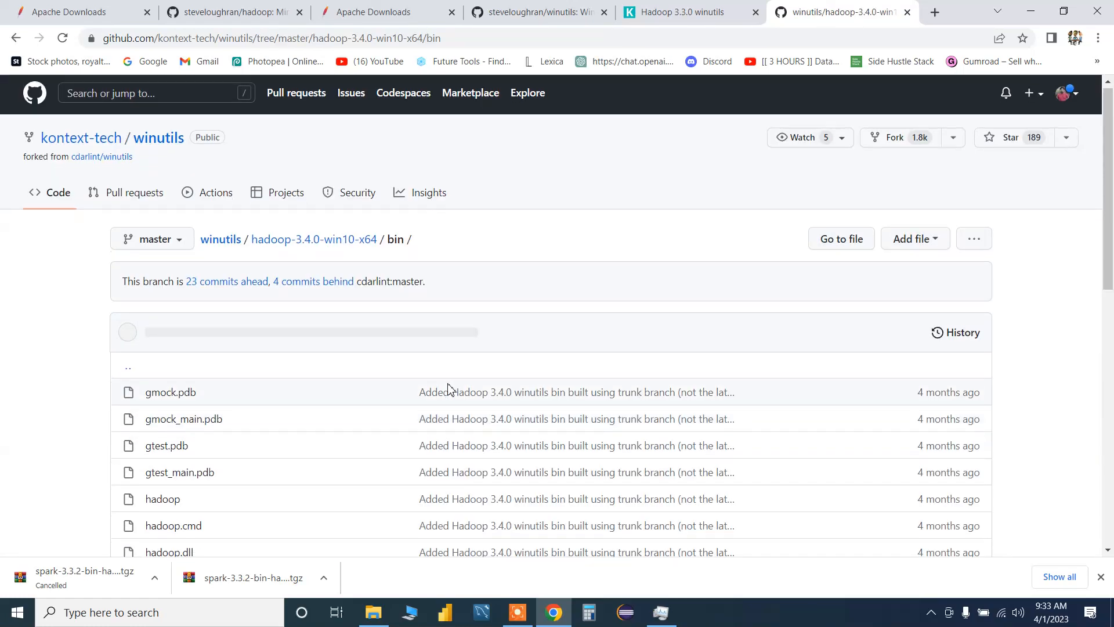
{"action": "scroll", "coordinate": [448, 391], "scroll_direction": "down", "scroll_amount": 6}
{"action": "scroll", "coordinate": [450, 389], "scroll_direction": "down", "scroll_amount": 4}
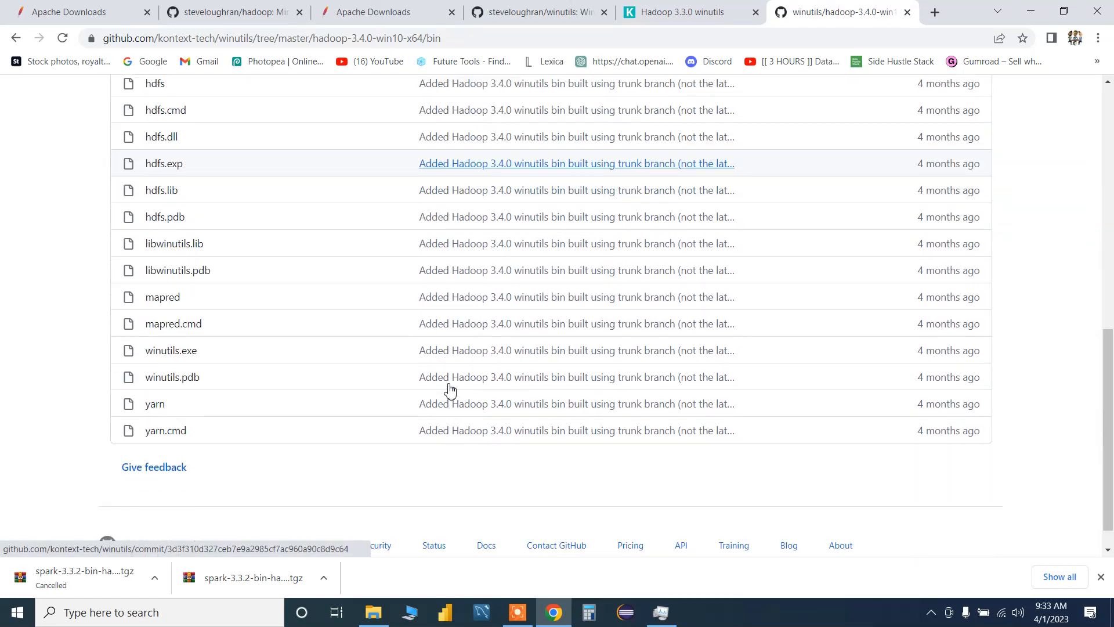
{"action": "left_click", "coordinate": [184, 353]}
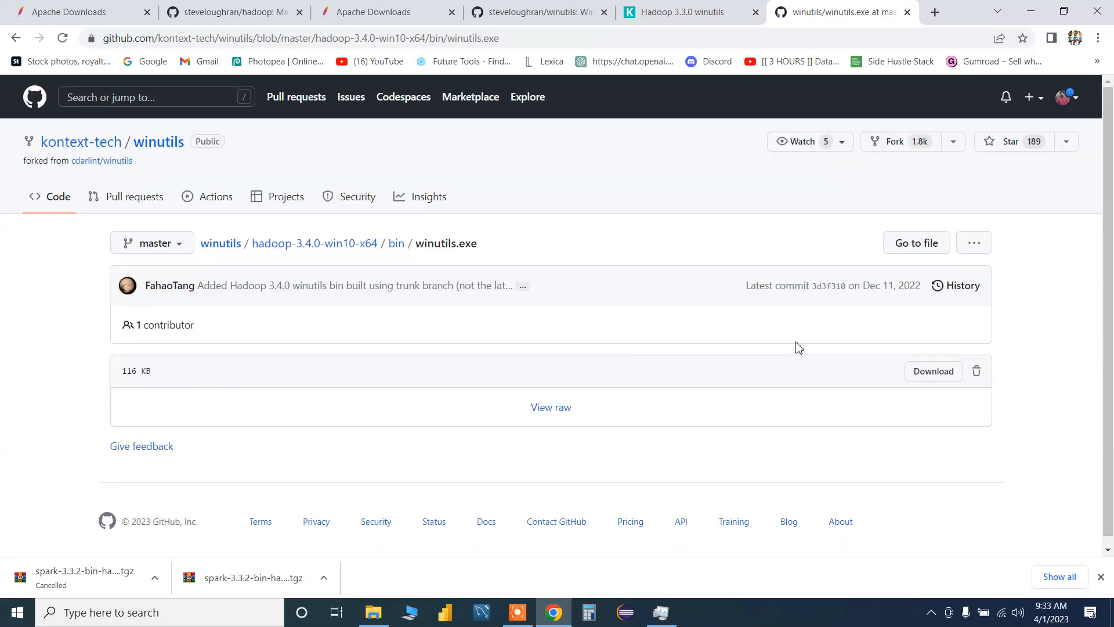
{"action": "left_click", "coordinate": [929, 372]}
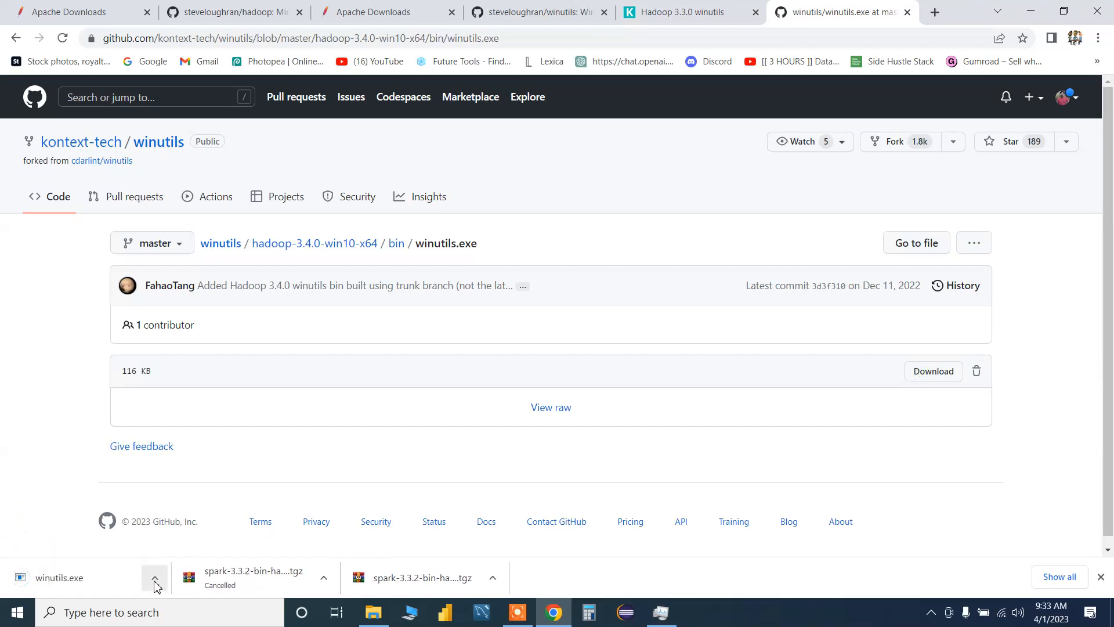
Show the downloaded winutils.exe in its folder, place it in C:\Hadoop\bin and return to the C: drive.
{"action": "left_click", "coordinate": [154, 581]}
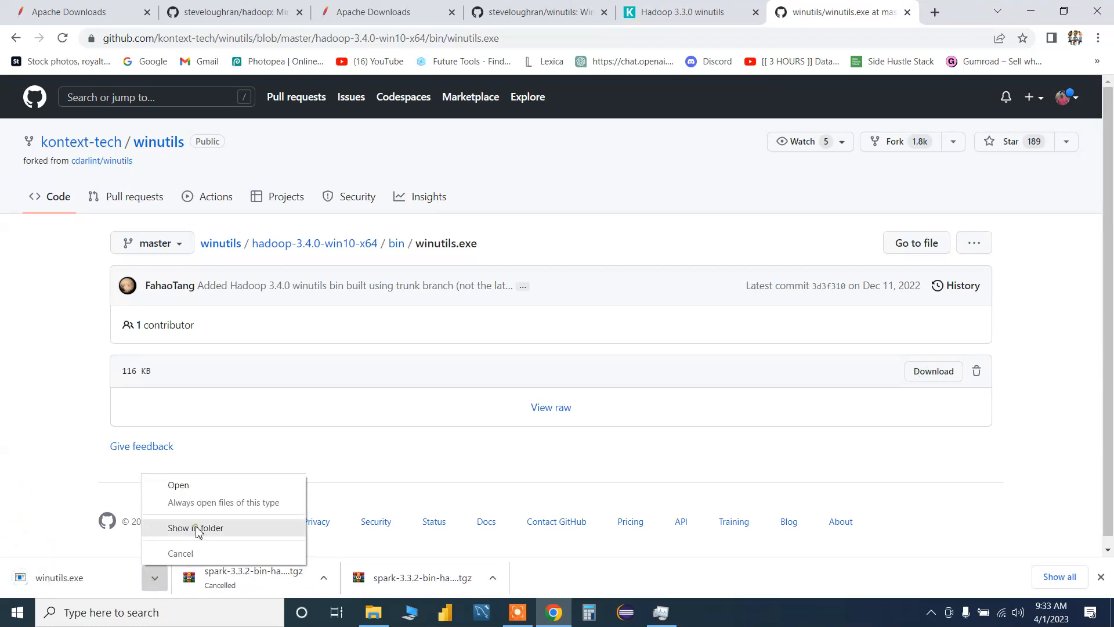
{"action": "left_click", "coordinate": [197, 531]}
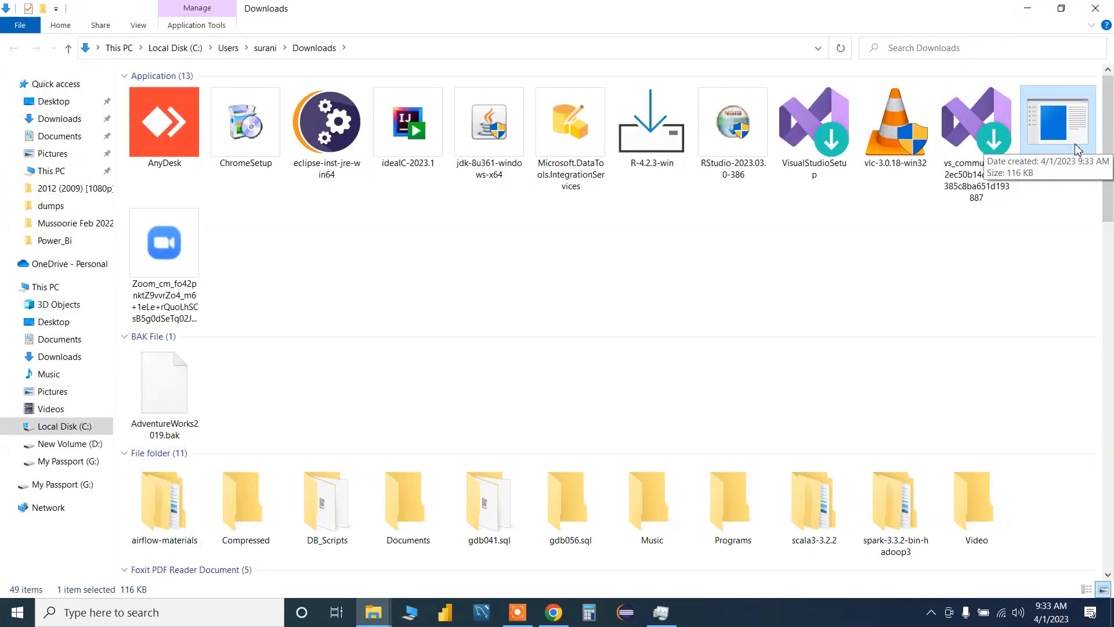
{"action": "left_click", "coordinate": [372, 620]}
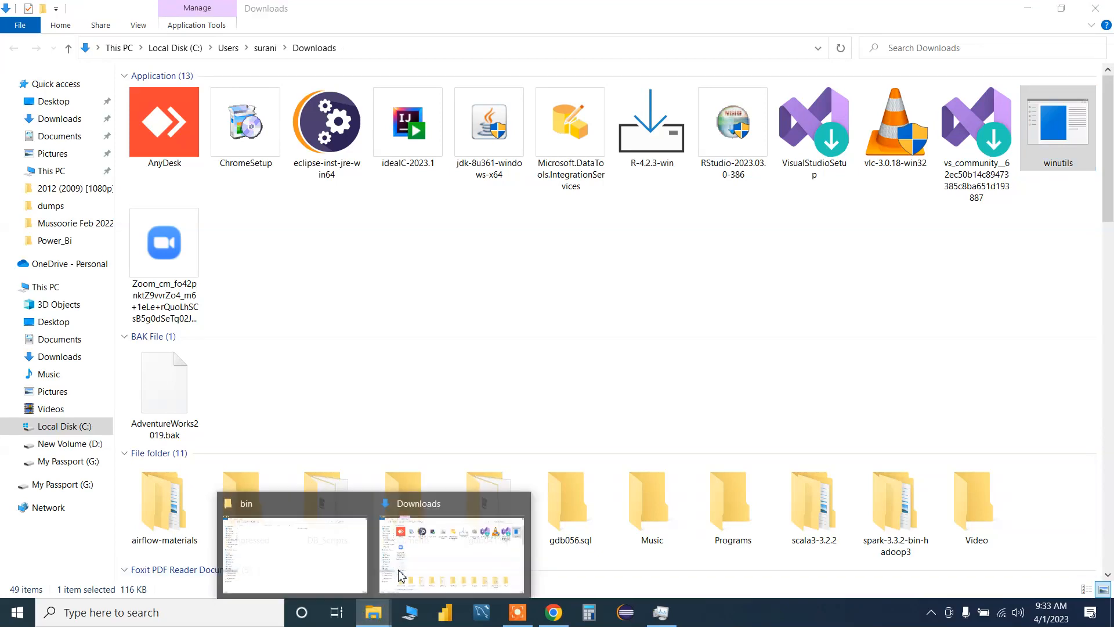
{"action": "left_click", "coordinate": [280, 552]}
{"action": "key", "text": "ctrl+v"}
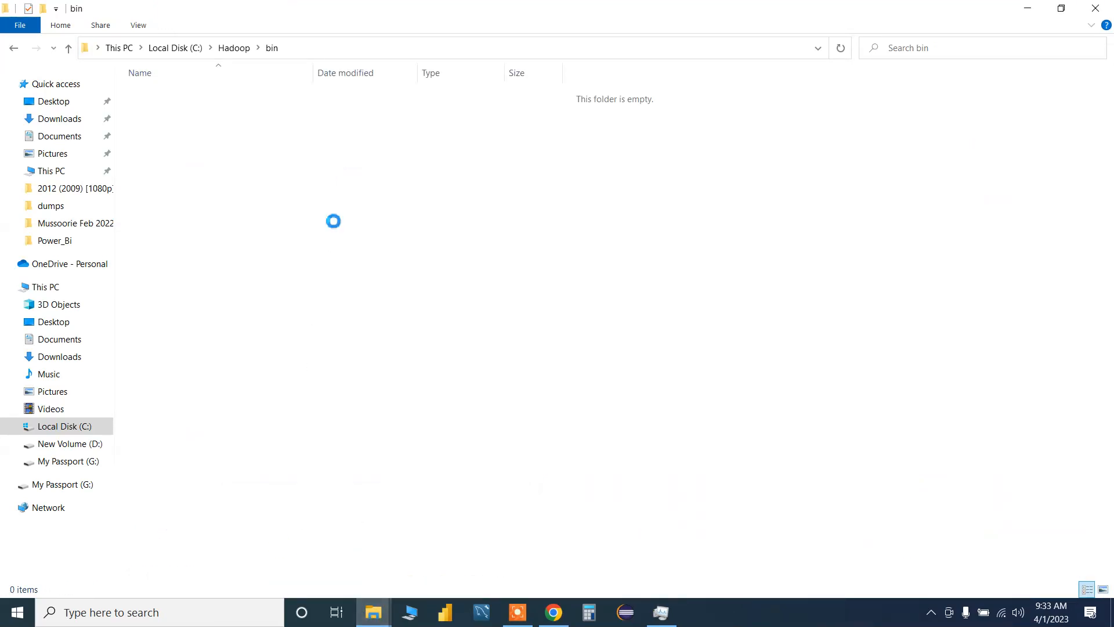
{"action": "left_click", "coordinate": [335, 225]}
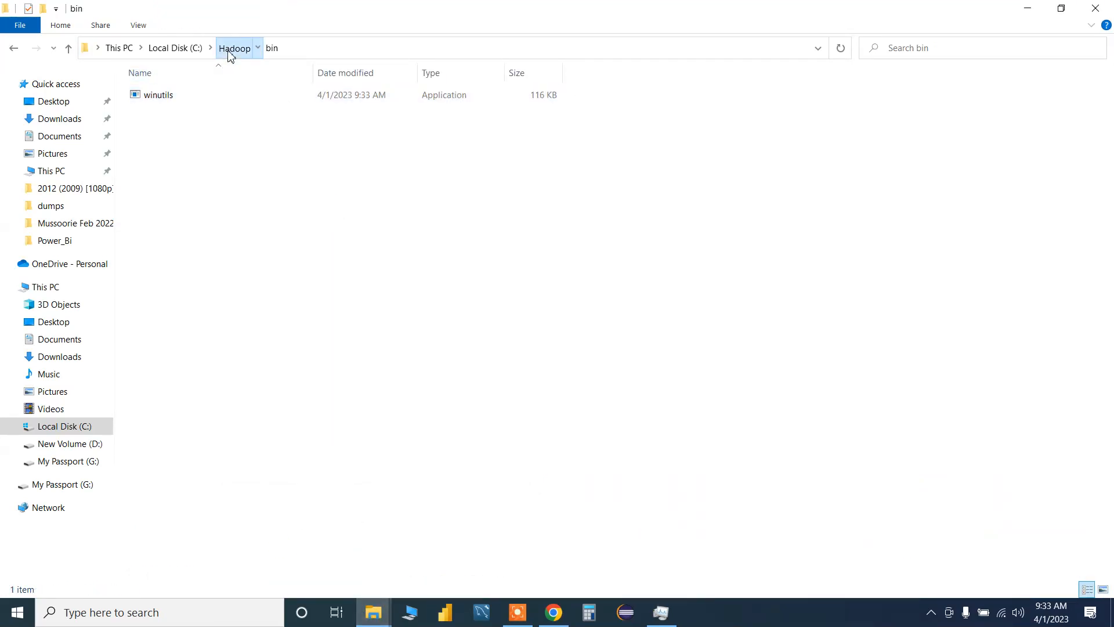
{"action": "left_click", "coordinate": [227, 49]}
{"action": "left_click", "coordinate": [195, 49]}
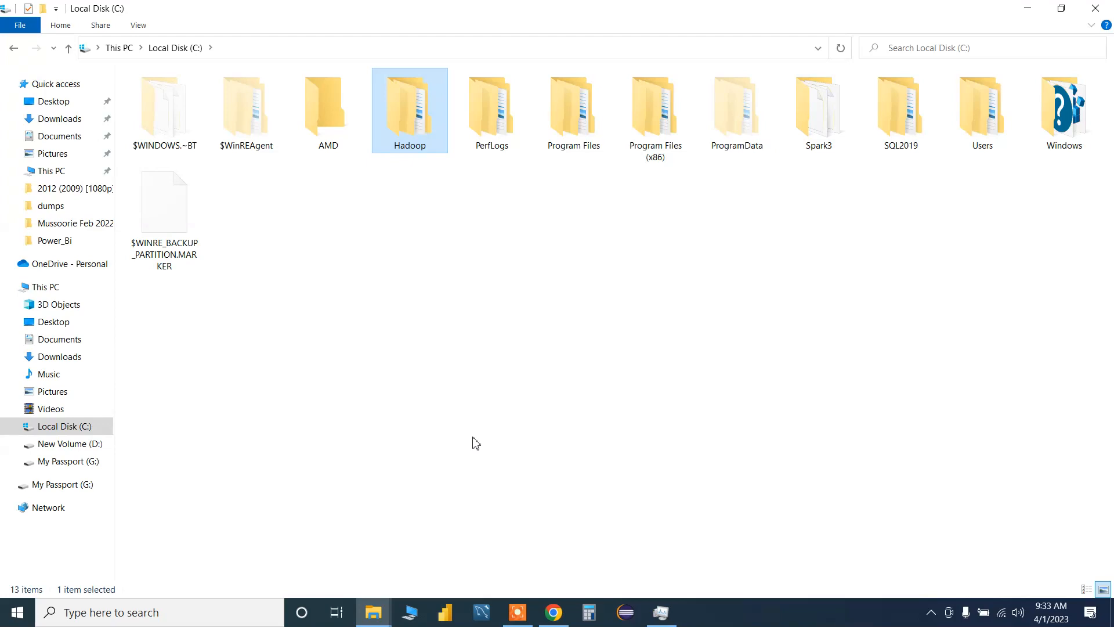
Search Windows for "envi" and open the Environment Variables dialog through the system environment variables settings.
{"action": "left_click", "coordinate": [11, 617]}
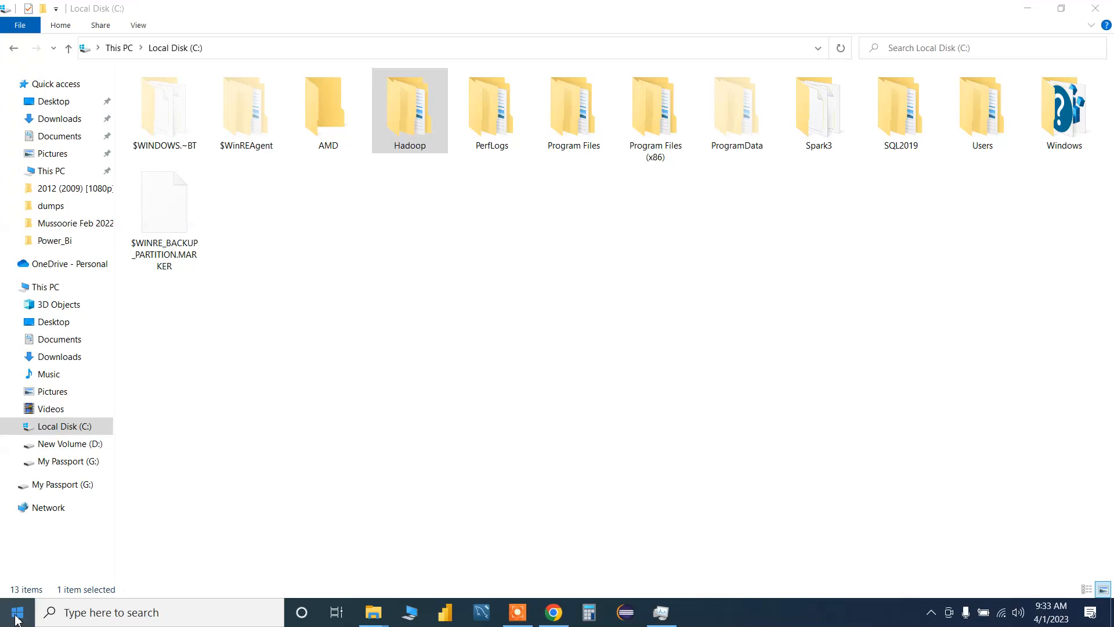
{"action": "left_click", "coordinate": [17, 620]}
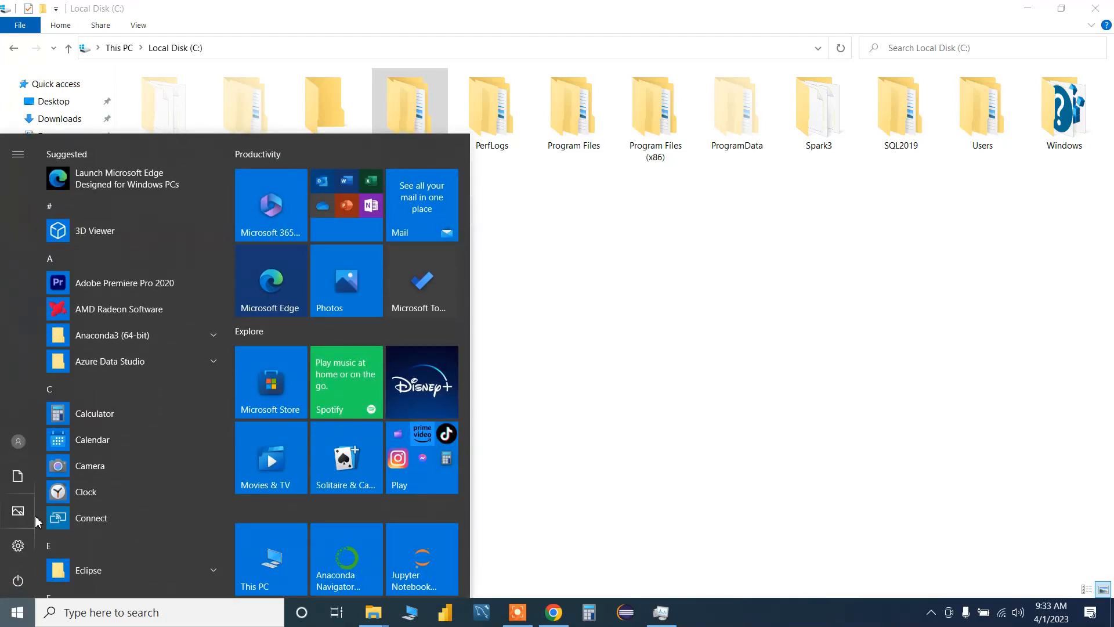
{"action": "left_click", "coordinate": [93, 613]}
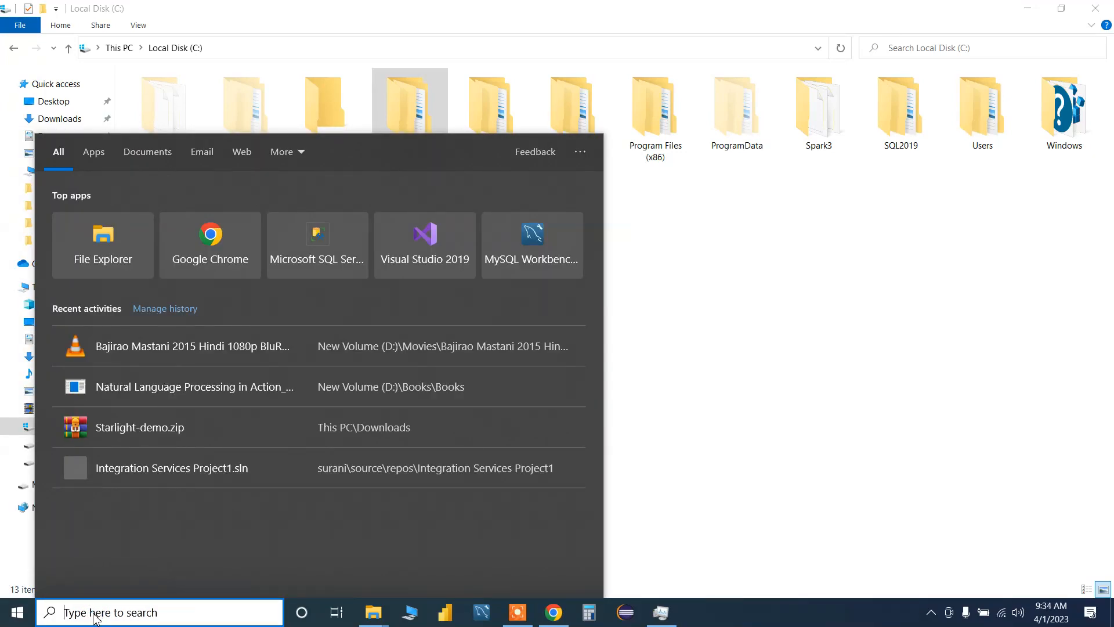
{"action": "type", "text": "enr"}
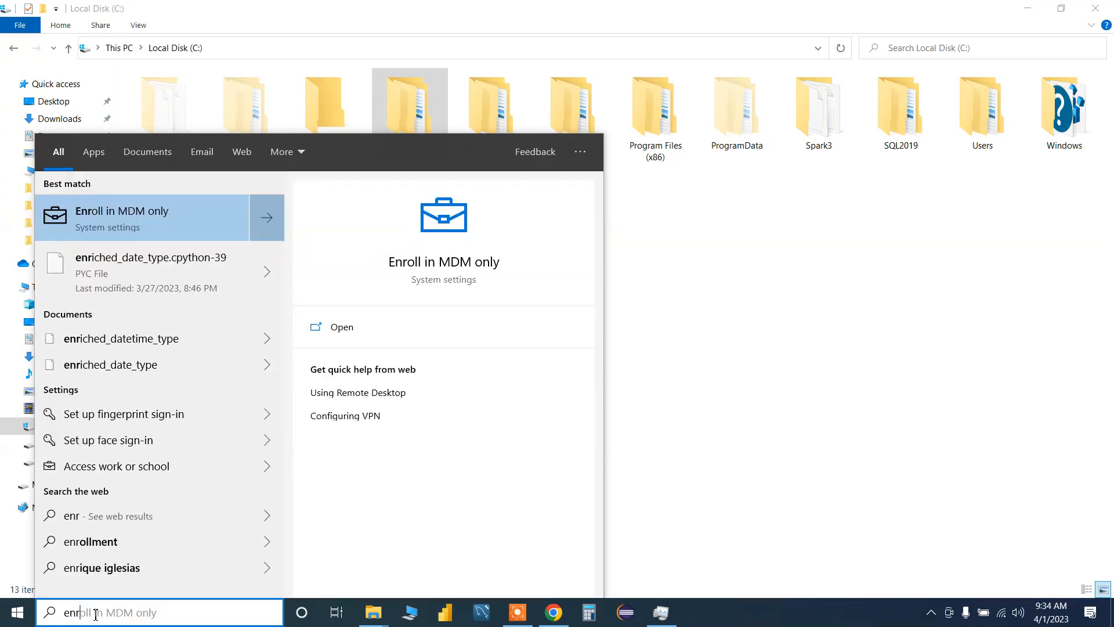
{"action": "type", "text": "i"}
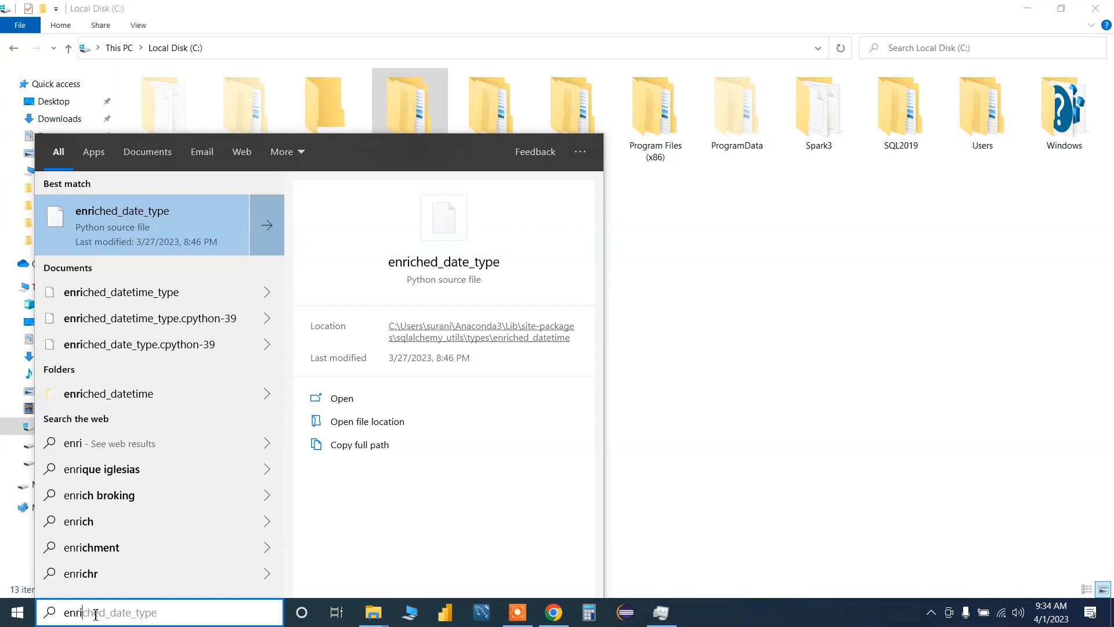
{"action": "key", "text": "BackSpace"}
{"action": "key", "text": "BackSpace"}
{"action": "type", "text": "vi"}
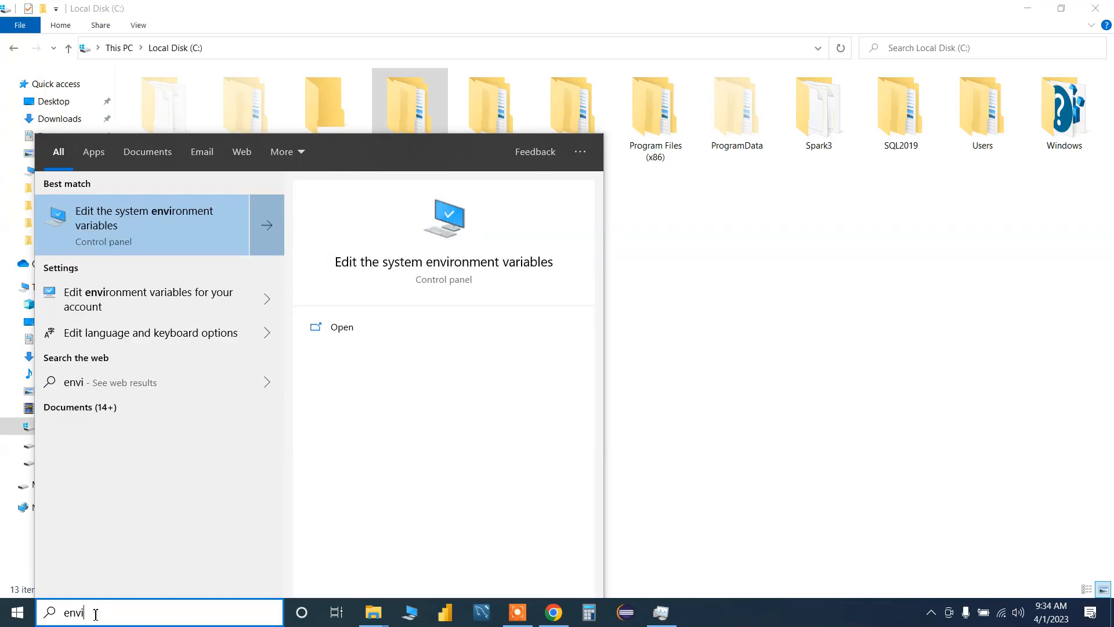
{"action": "left_click", "coordinate": [133, 218]}
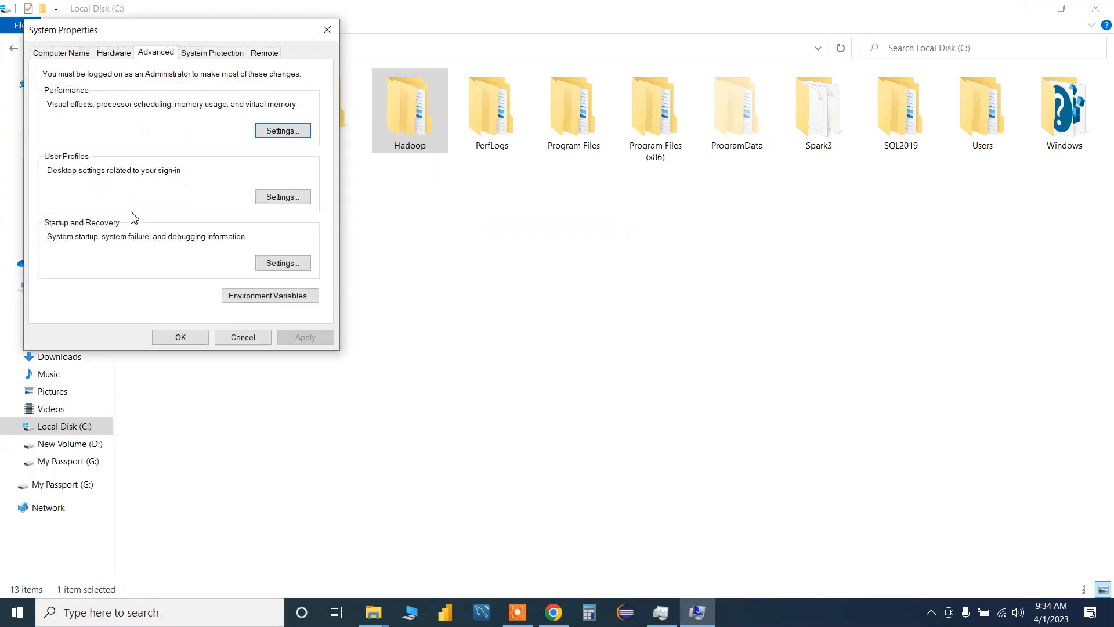
{"action": "left_click_drag", "start_coordinate": [165, 29], "coordinate": [616, 190]}
{"action": "left_click", "coordinate": [709, 457]}
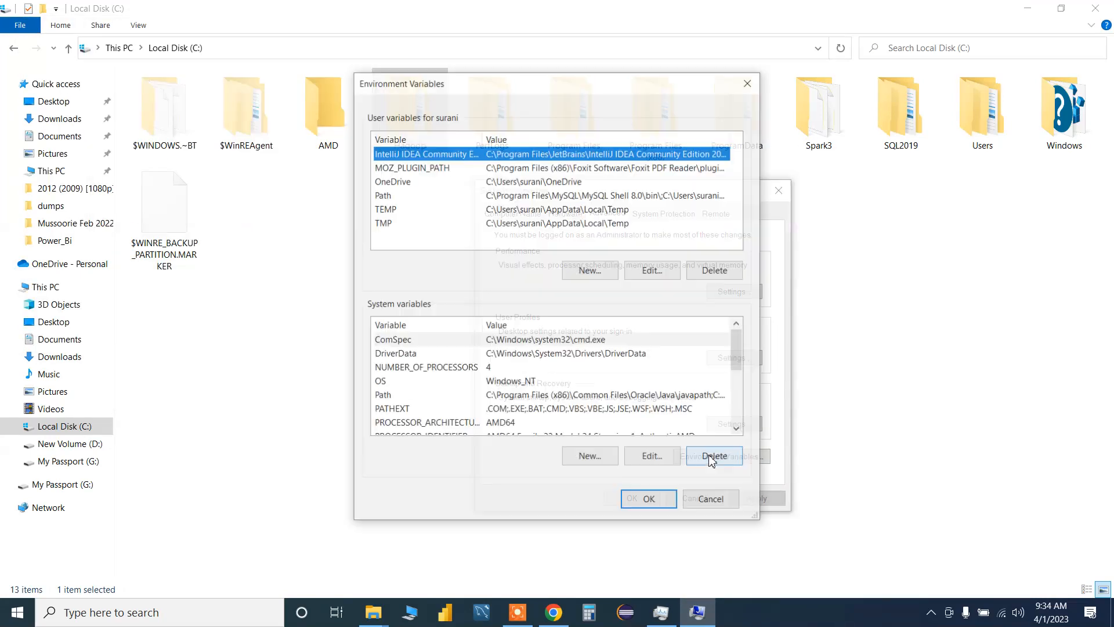
{"action": "left_click_drag", "start_coordinate": [567, 94], "coordinate": [674, 167]}
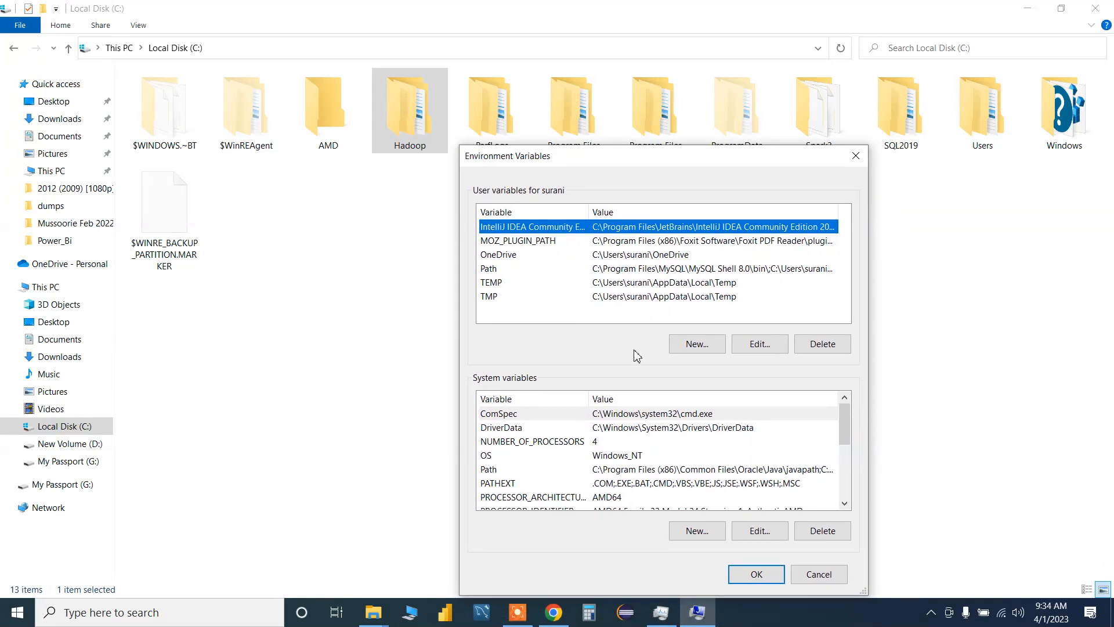
Start a new user variable and name it HADOOP_HOME.
{"action": "left_click", "coordinate": [696, 344]}
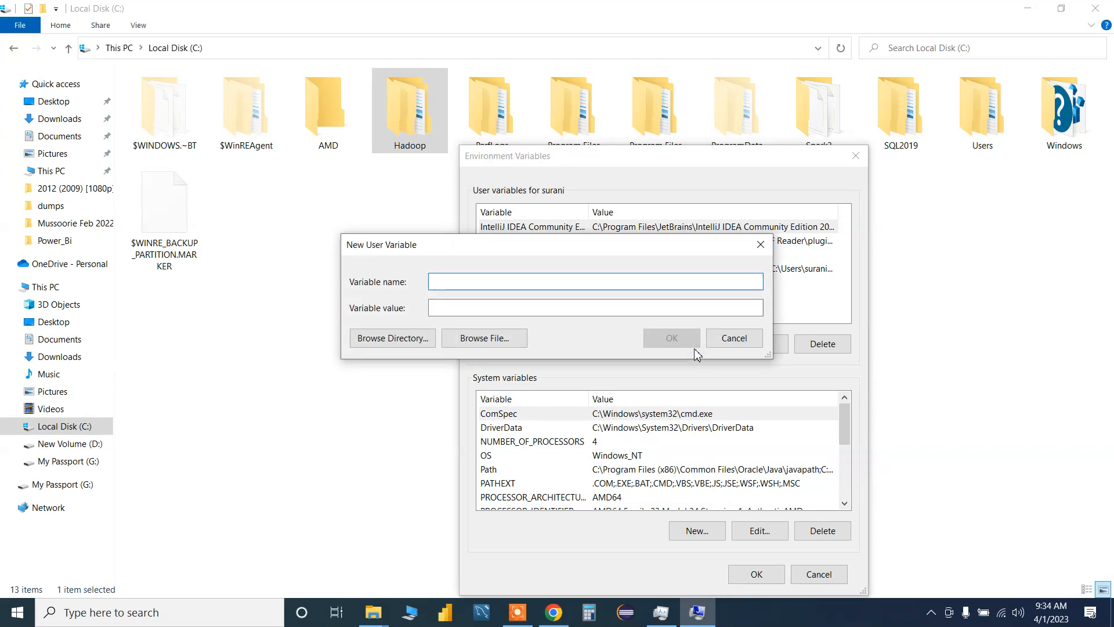
{"action": "type", "text": "ha"}
{"action": "type", "text": "DOP"}
{"action": "type", "text": "OP"}
{"action": "type", "text": "+"}
{"action": "key", "text": "BackSpace"}
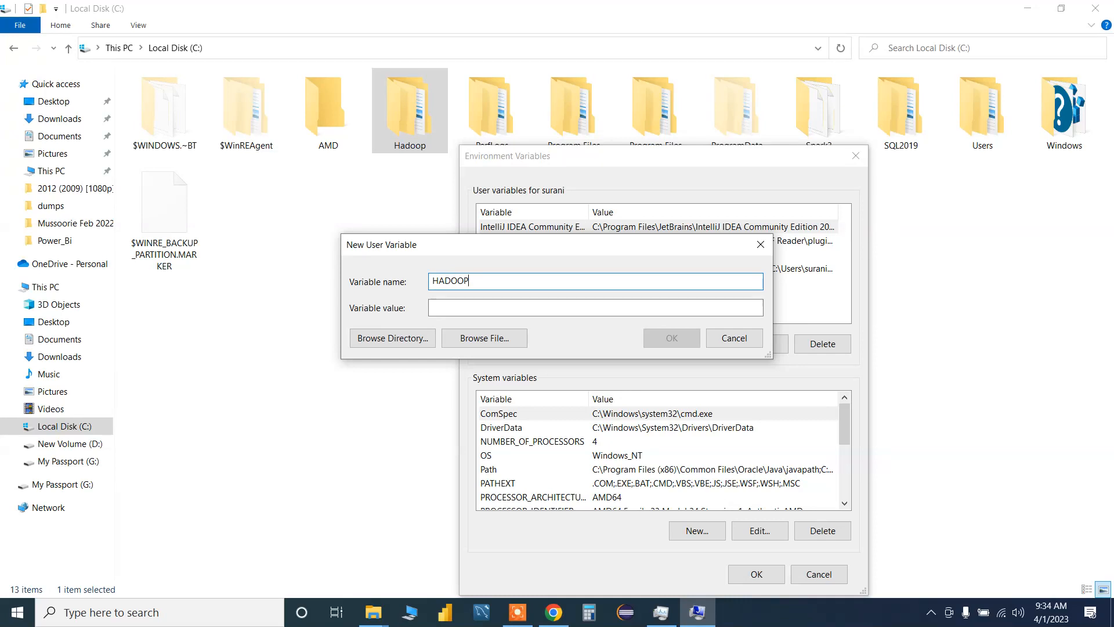
{"action": "type", "text": "_HOME"}
{"action": "key", "text": "Tab"}
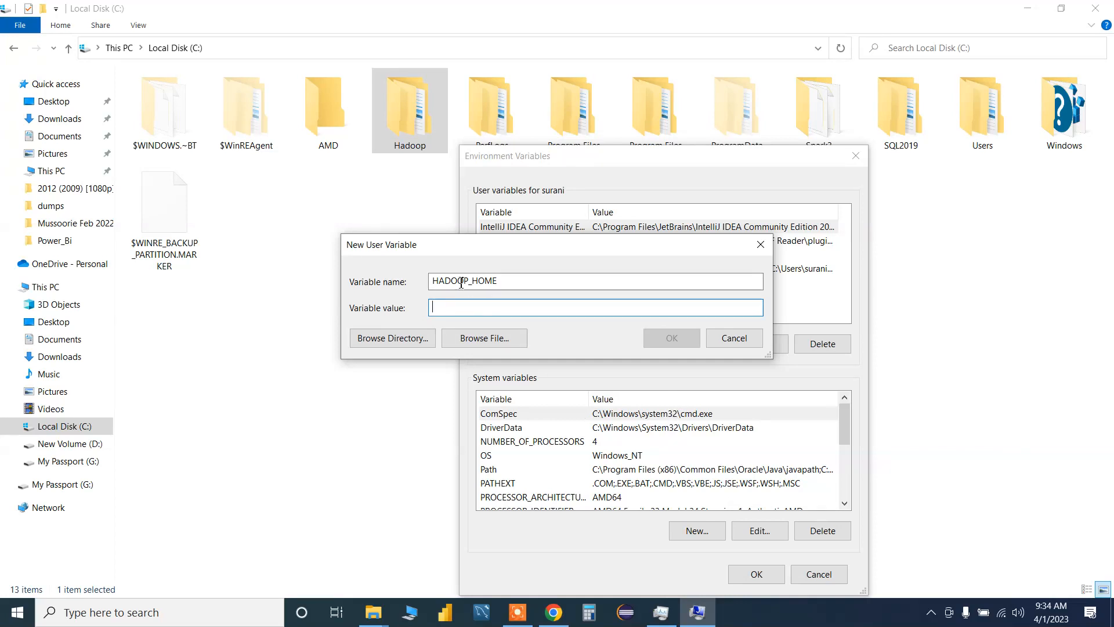
Copy the path of the Hadoop folder, set it as HADOOP_HOME's value (C:\Hadoop) and save the variable.
{"action": "double_click", "coordinate": [380, 118]}
{"action": "left_click", "coordinate": [300, 46]}
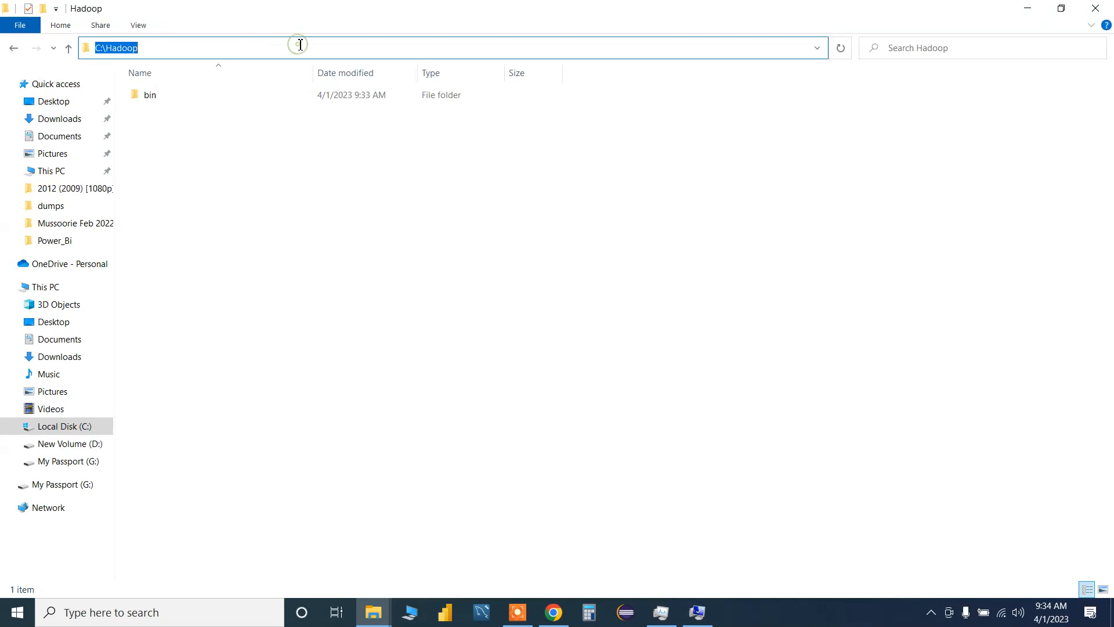
{"action": "key", "text": "ctrl+c"}
{"action": "key", "text": "alt+Tab"}
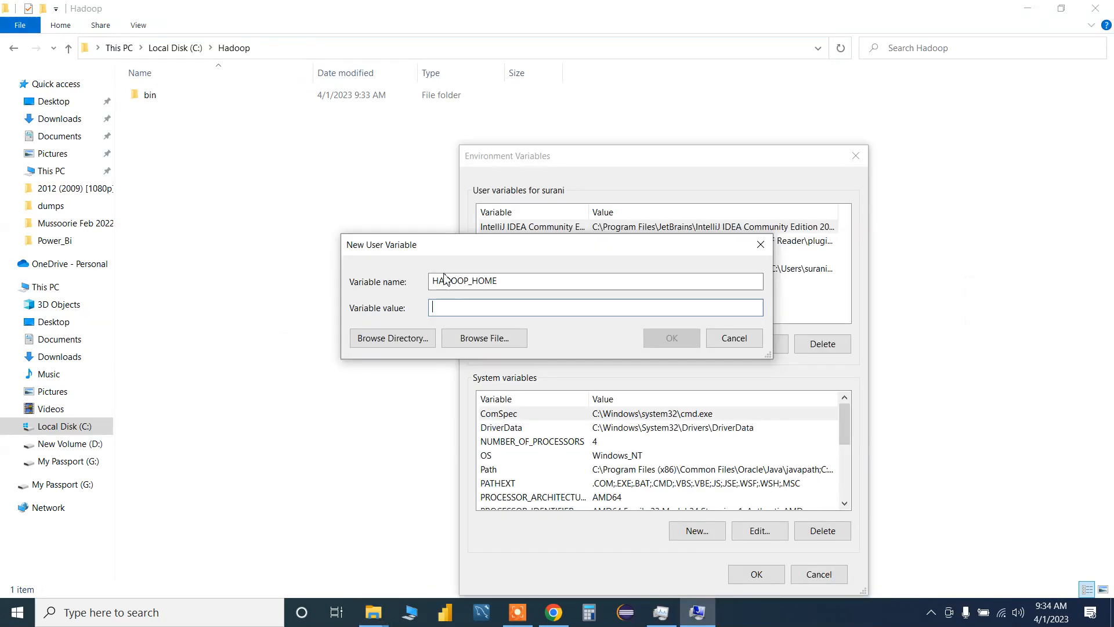
{"action": "left_click", "coordinate": [474, 308]}
{"action": "key", "text": "ctrl+v"}
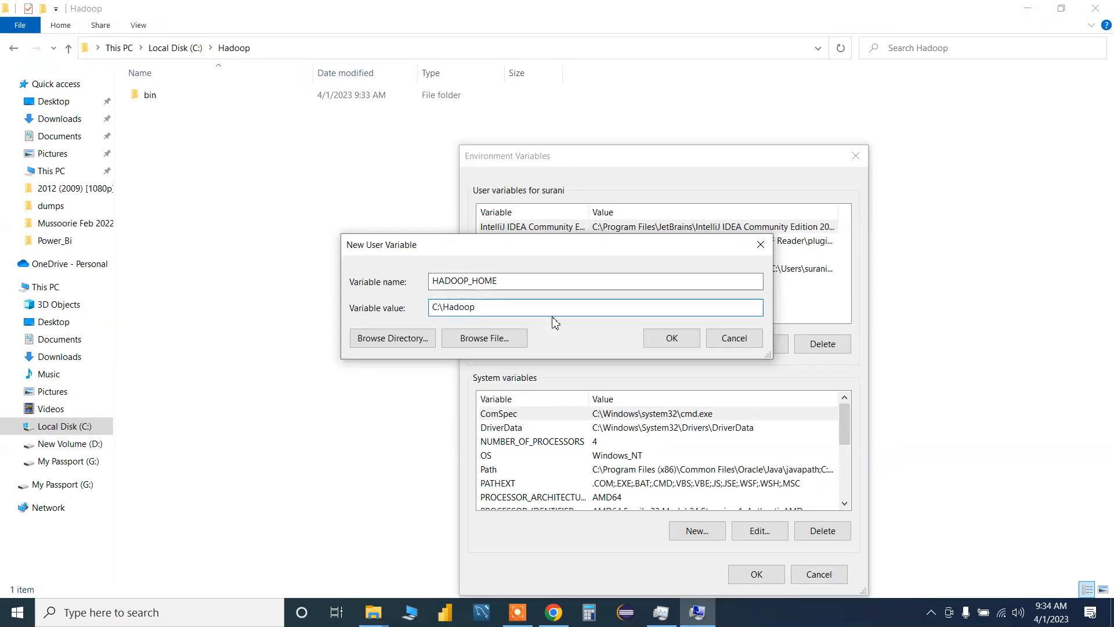
{"action": "left_click", "coordinate": [660, 340]}
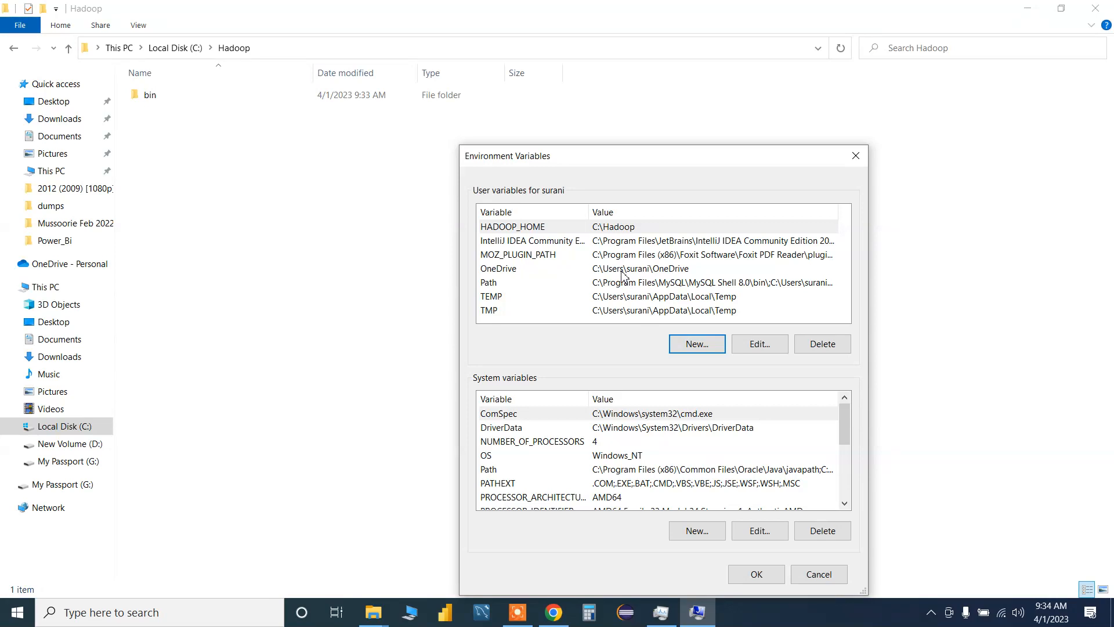
Start another new user variable and name it SPARK_HOME.
{"action": "left_click", "coordinate": [697, 344]}
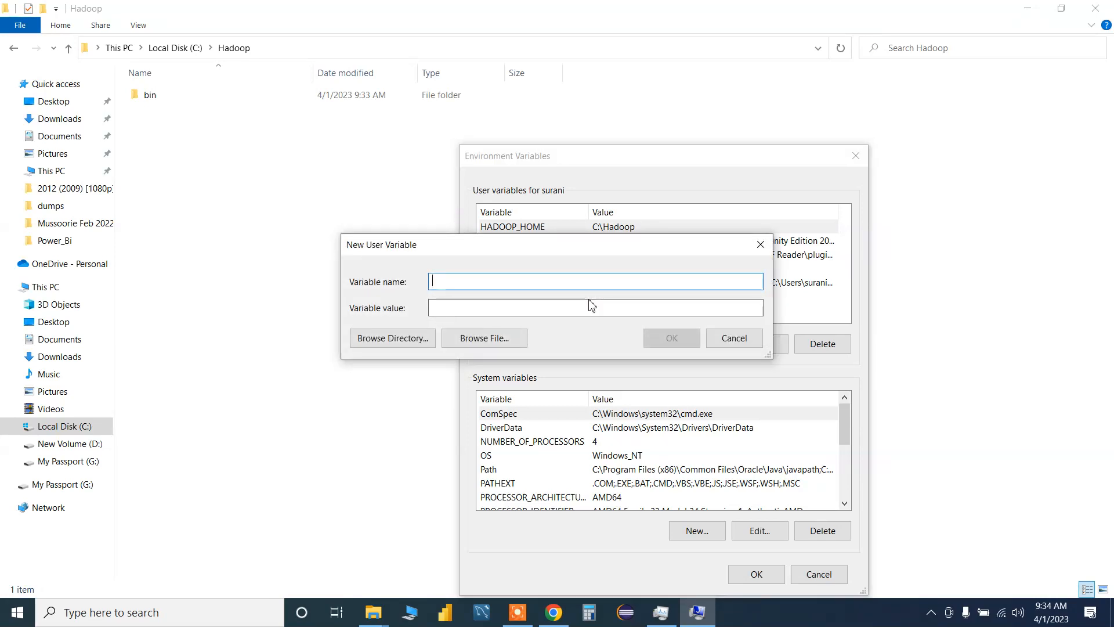
{"action": "type", "text": "SPARK_HOME"}
{"action": "key", "text": "Tab"}
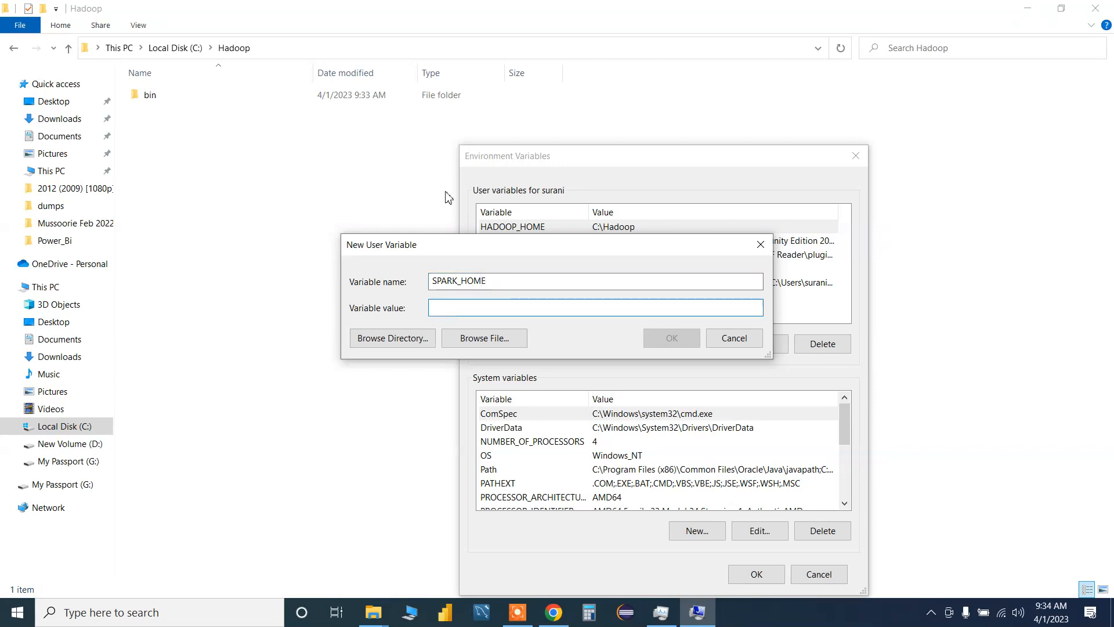
{"action": "left_click", "coordinate": [175, 48]}
{"action": "double_click", "coordinate": [823, 141]}
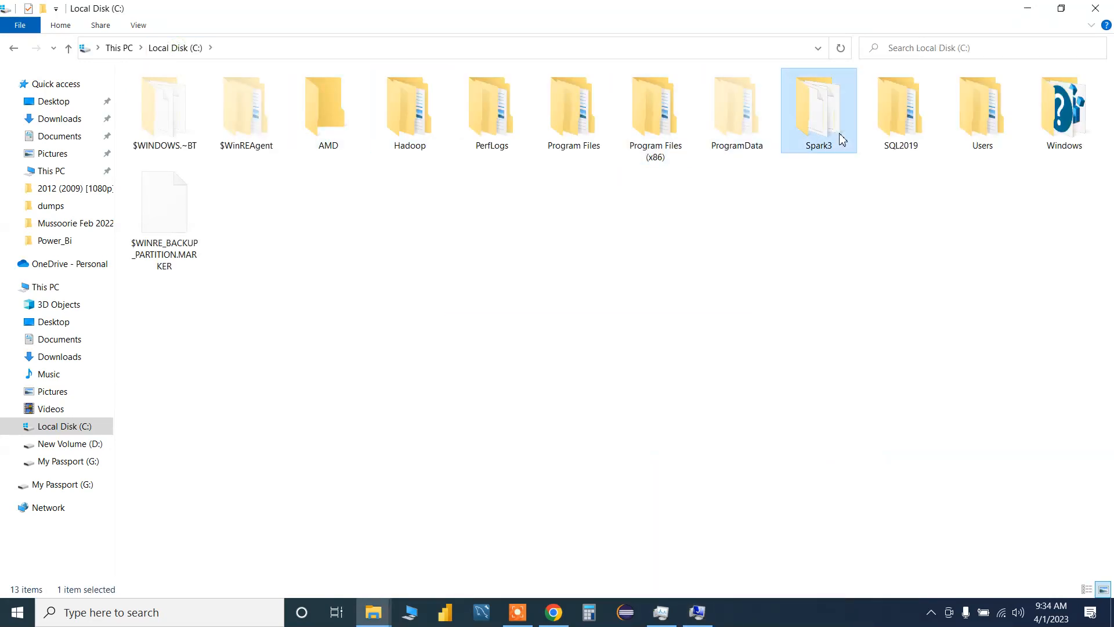
{"action": "left_click", "coordinate": [187, 51]}
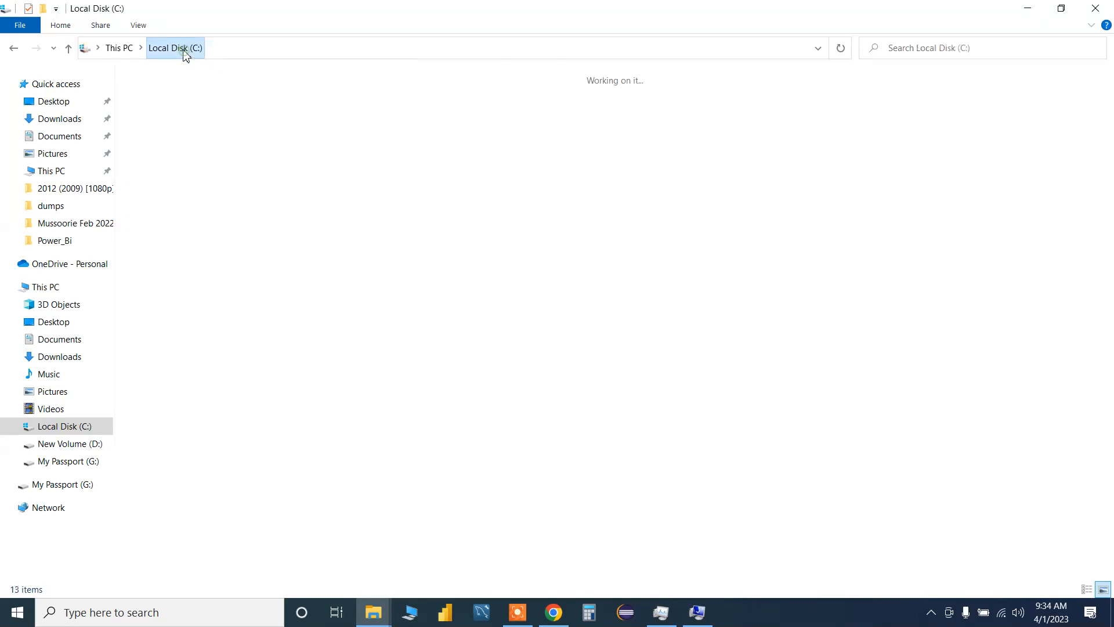
{"action": "left_click", "coordinate": [870, 143]}
{"action": "double_click", "coordinate": [807, 140]}
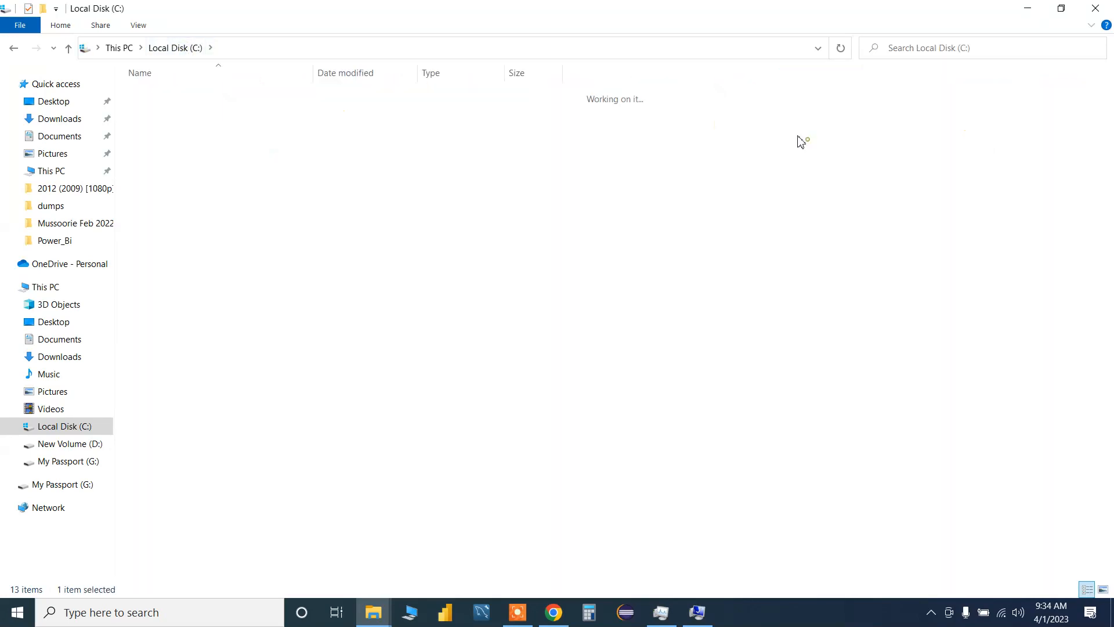
Create a folder named Spark on Local Disk (C:) and move the Spark3 folder into it.
{"action": "left_click", "coordinate": [186, 48]}
{"action": "left_click", "coordinate": [705, 327]}
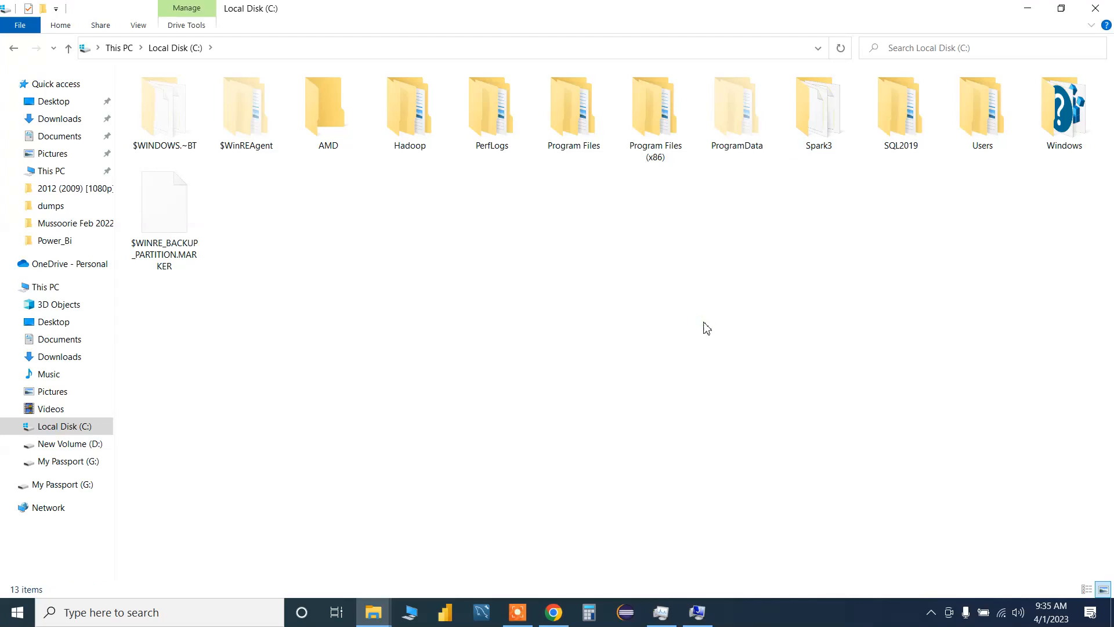
{"action": "key", "text": "ctrl+shift+n"}
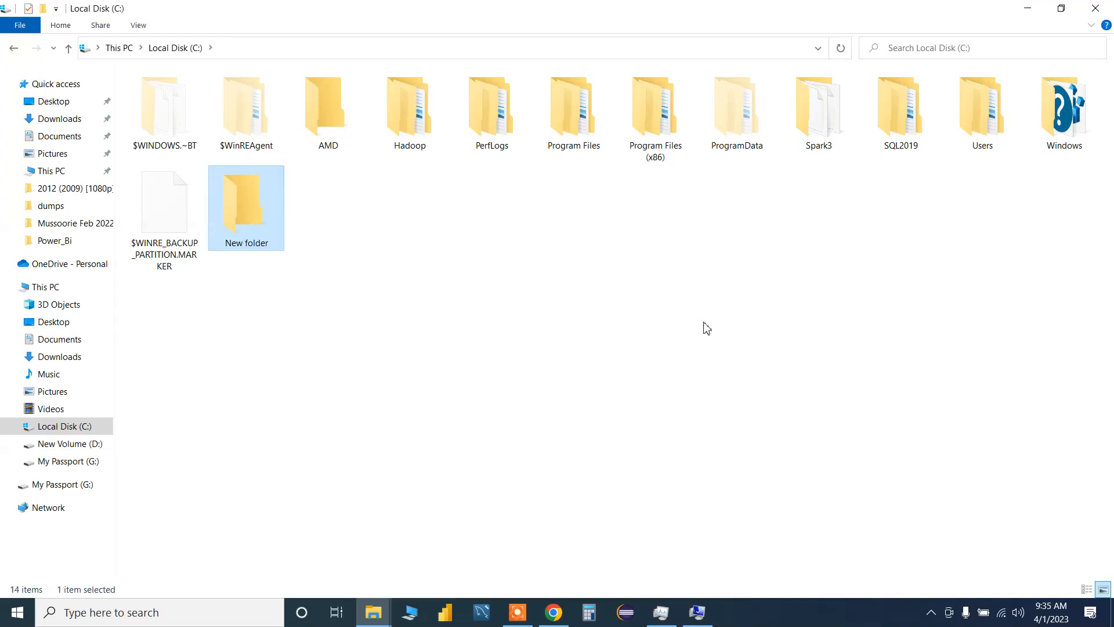
{"action": "key", "text": "XF86AudioRaiseVolume"}
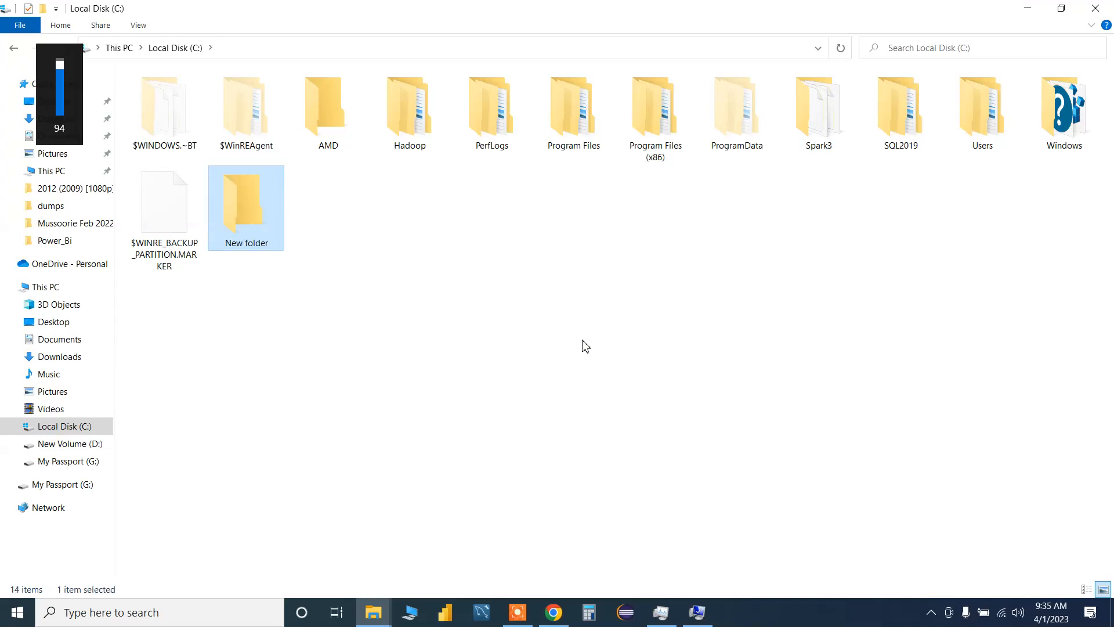
{"action": "right_click", "coordinate": [249, 237]}
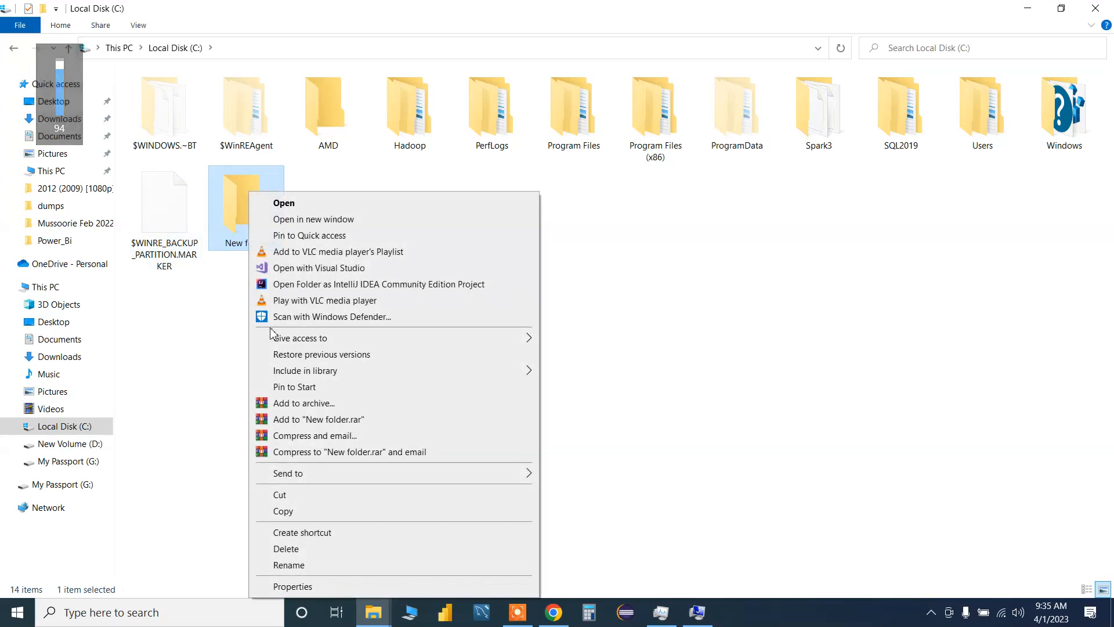
{"action": "left_click", "coordinate": [282, 566]}
{"action": "type", "text": "SPARE"}
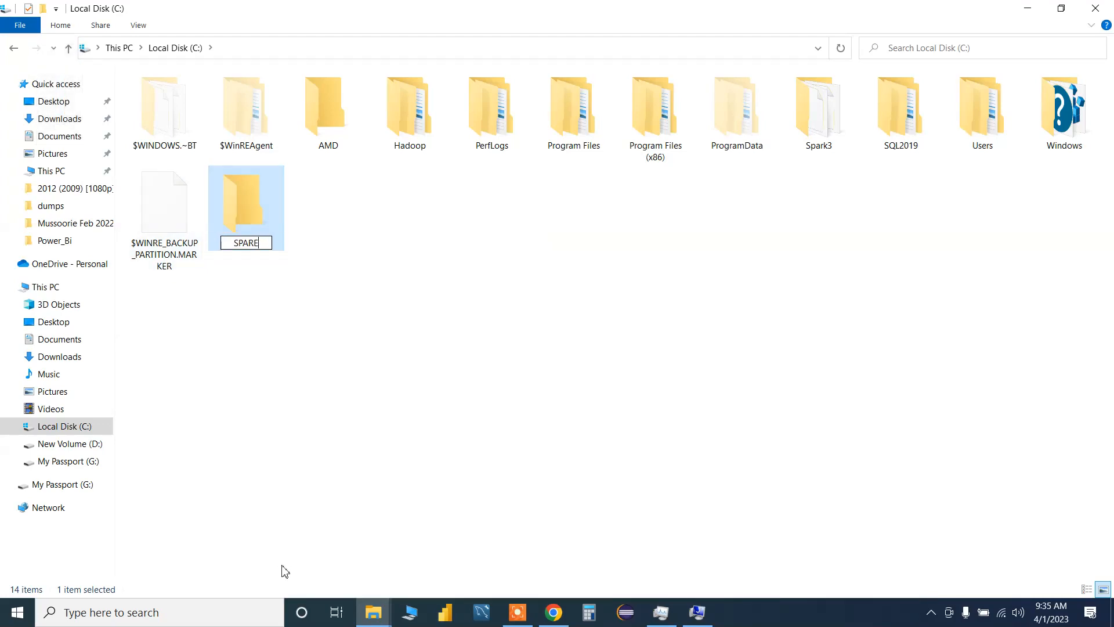
{"action": "key", "text": "BackSpace"}
{"action": "key", "text": "BackSpace"}
{"action": "key", "text": "BackSpace"}
{"action": "key", "text": "BackSpace"}
{"action": "type", "text": "park"}
{"action": "key", "text": "Return"}
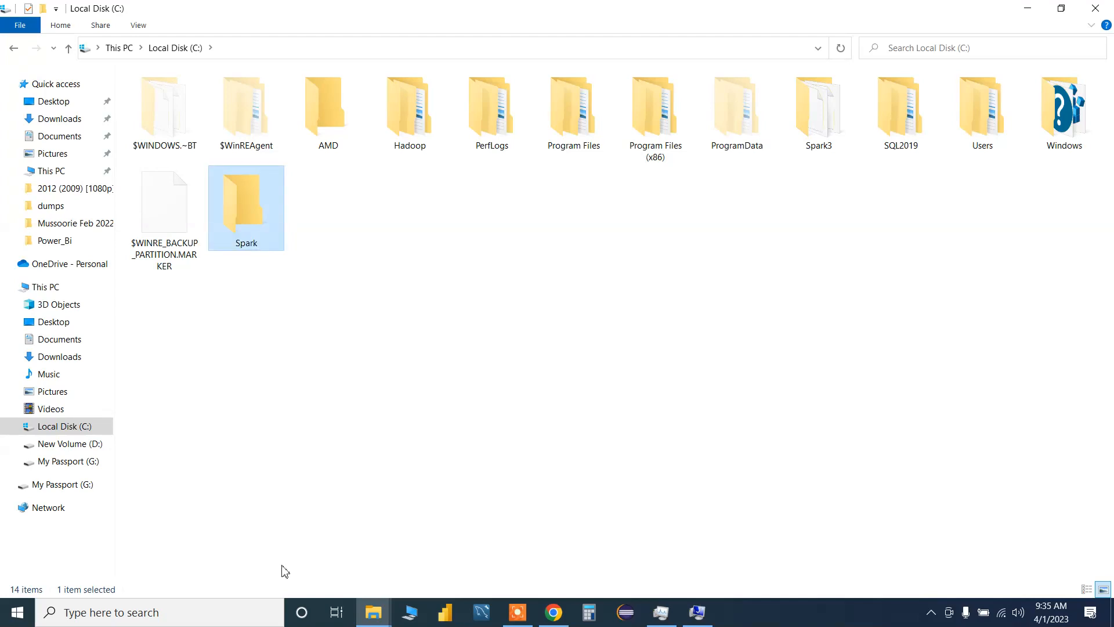
{"action": "left_click_drag", "start_coordinate": [828, 137], "coordinate": [253, 233]}
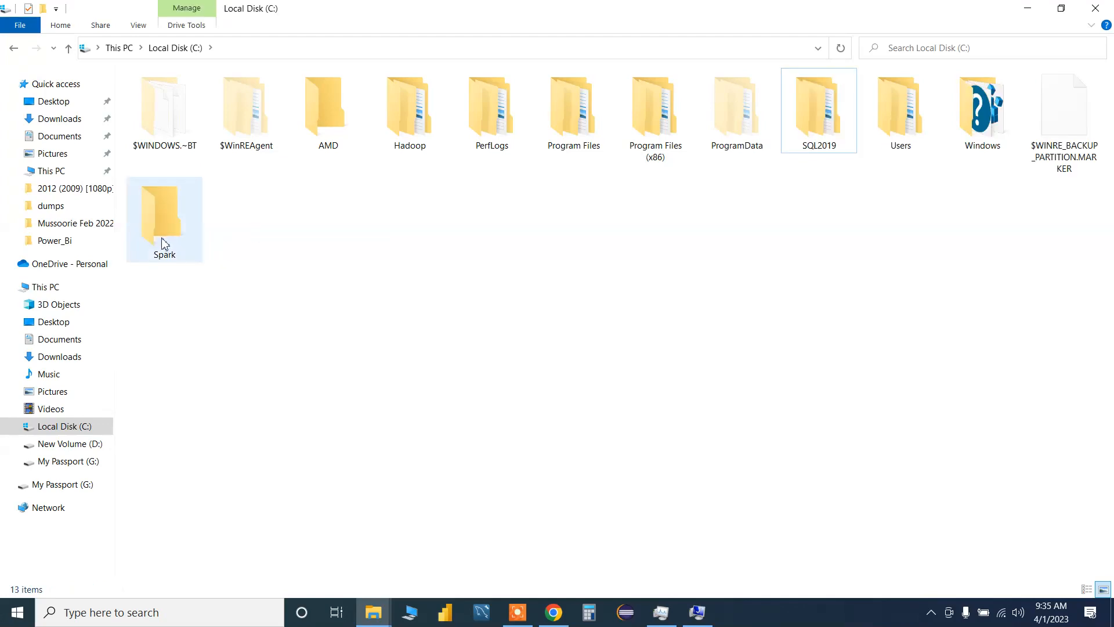
Copy the path of the relocated Spark3 folder, set it as SPARK_HOME's value (C:\Spark\Spark3) and save the variable.
{"action": "double_click", "coordinate": [169, 236]}
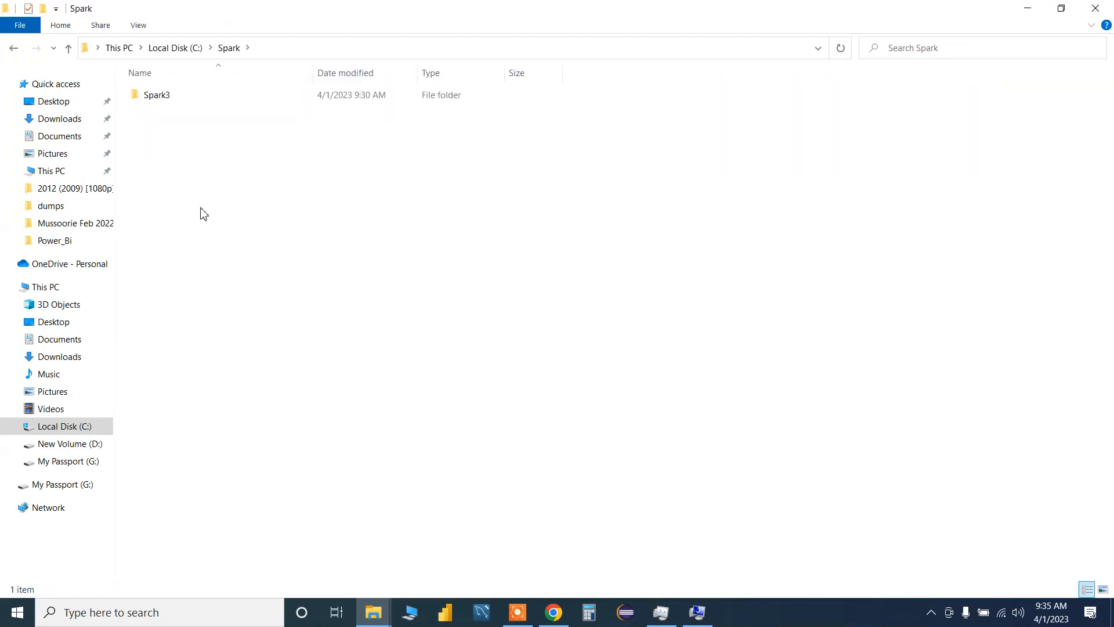
{"action": "double_click", "coordinate": [187, 103]}
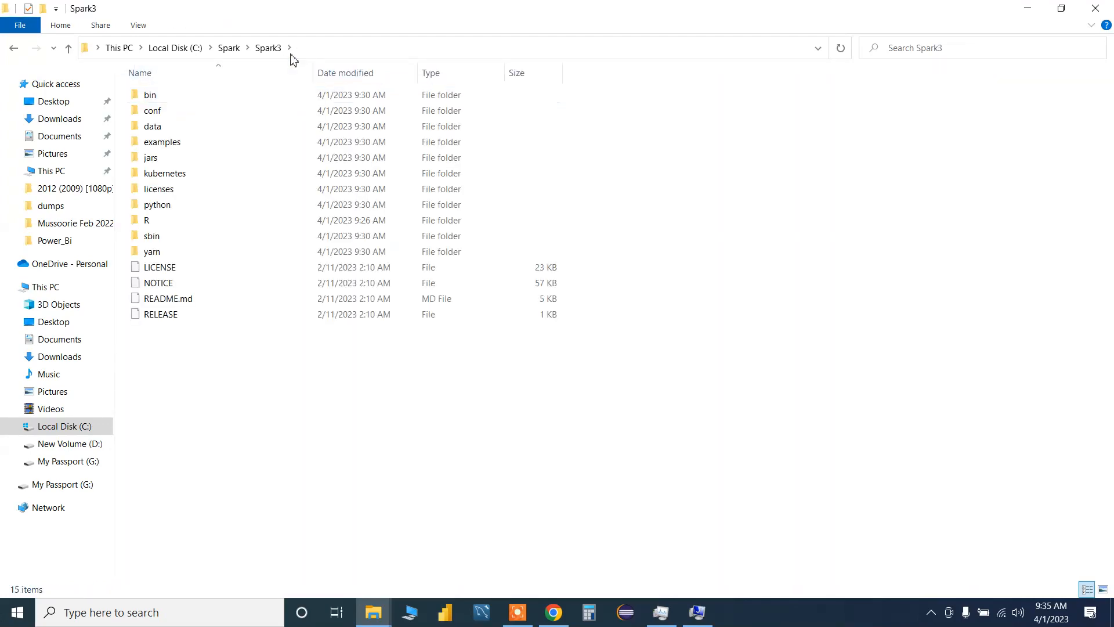
{"action": "left_click", "coordinate": [312, 51]}
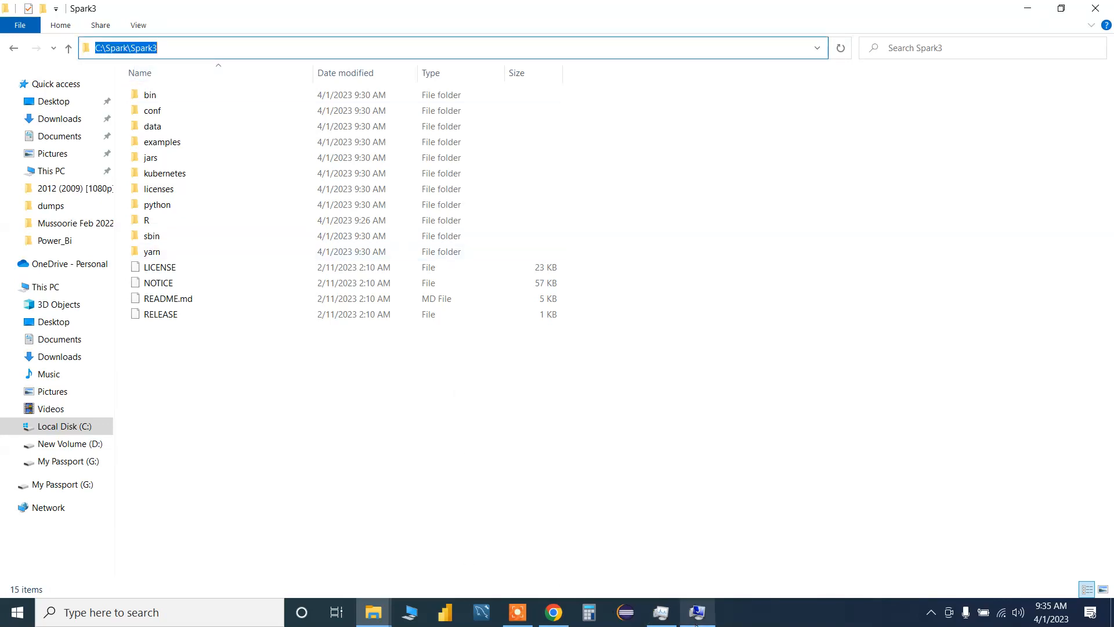
{"action": "left_click", "coordinate": [698, 611]}
{"action": "key", "text": "ctrl+v"}
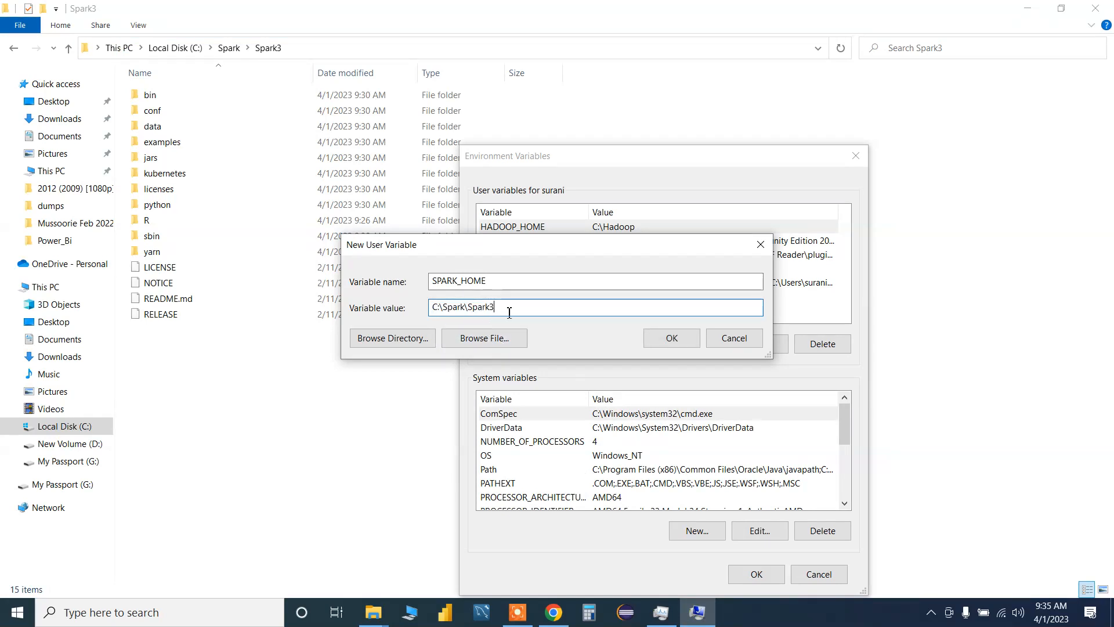
{"action": "left_click", "coordinate": [674, 343]}
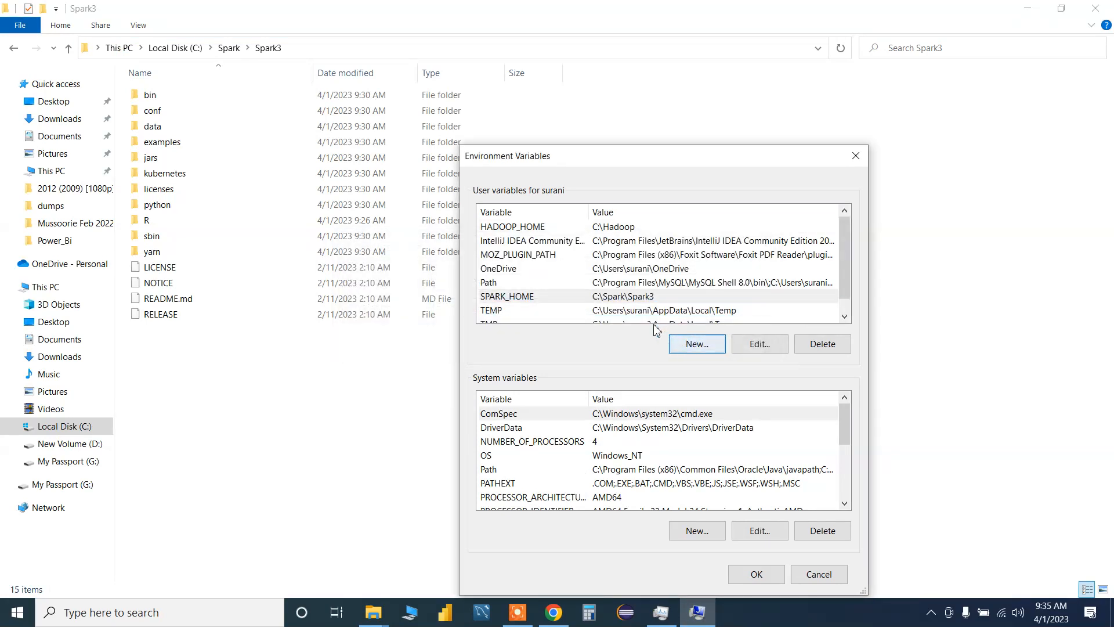
Edit the user Path variable and add the path of Spark3's bin folder, C:\Spark\Spark3\bin, as a new entry.
{"action": "scroll", "coordinate": [647, 281], "scroll_direction": "down", "scroll_amount": 1}
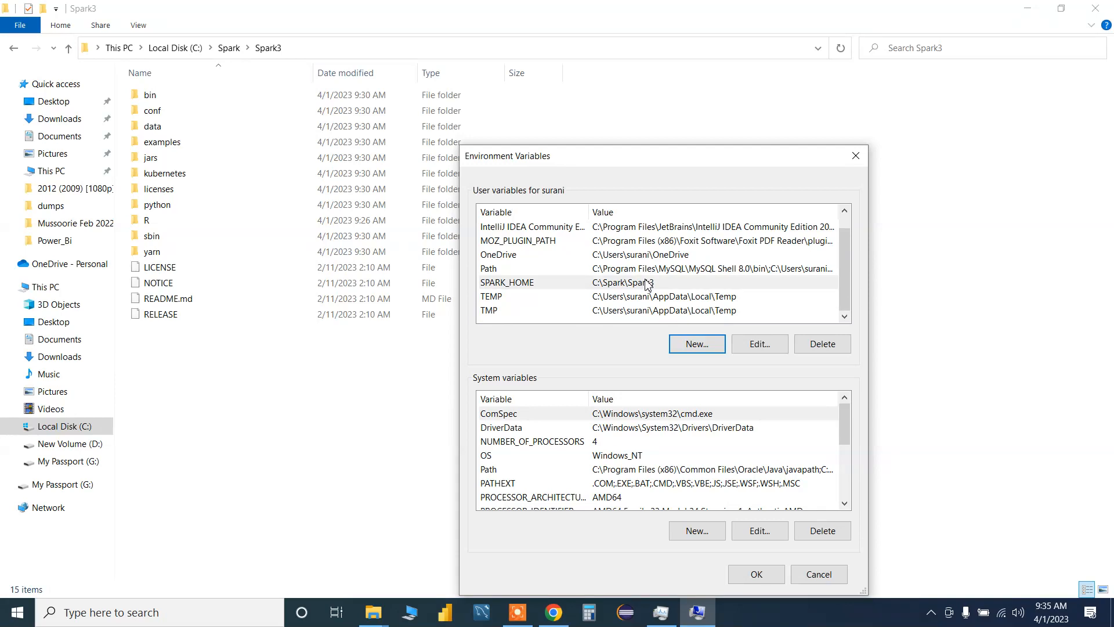
{"action": "left_click", "coordinate": [604, 270]}
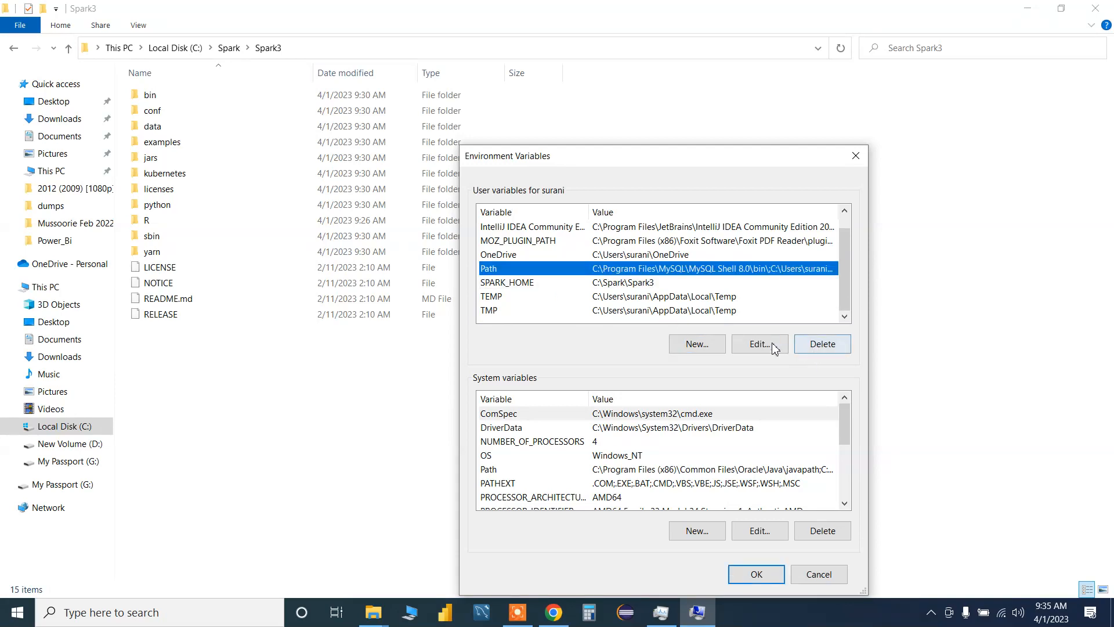
{"action": "left_click", "coordinate": [754, 347]}
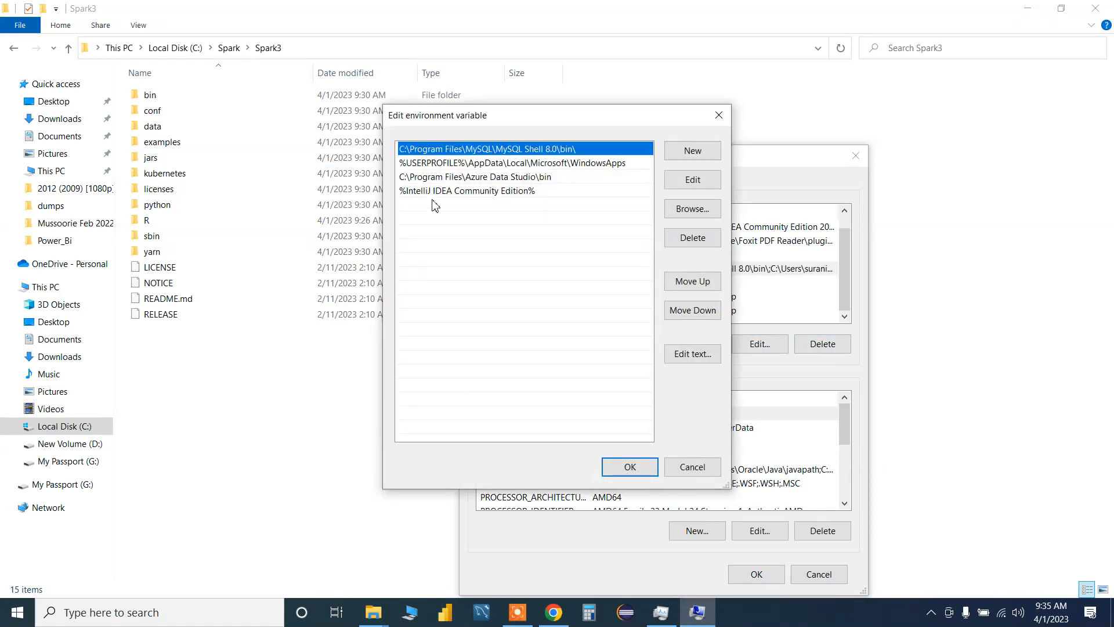
{"action": "left_click", "coordinate": [435, 208]}
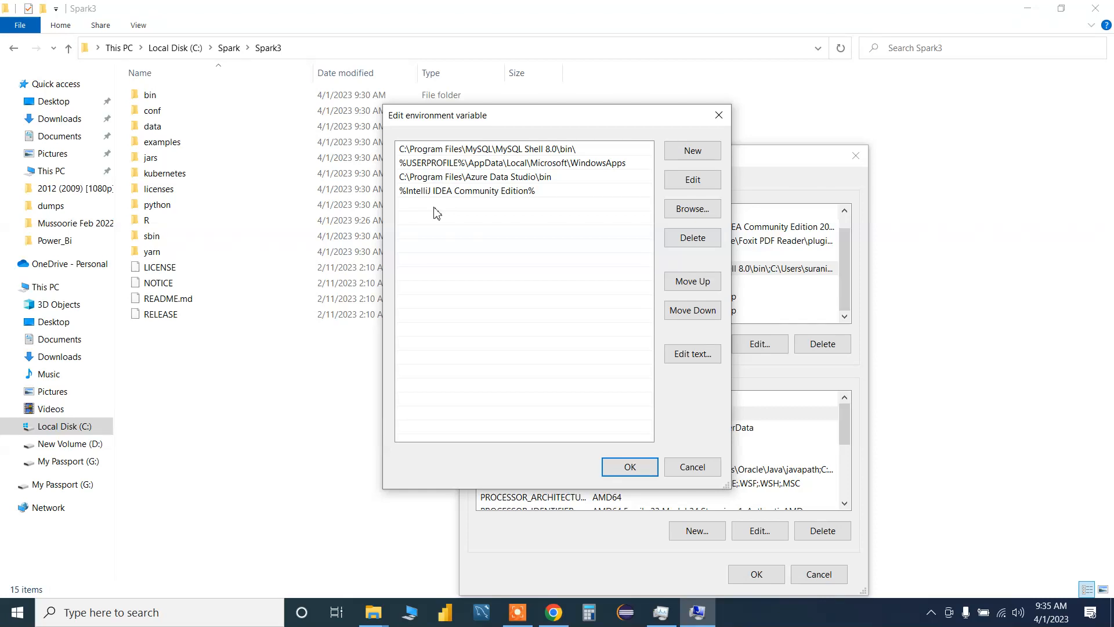
{"action": "left_click", "coordinate": [696, 152]}
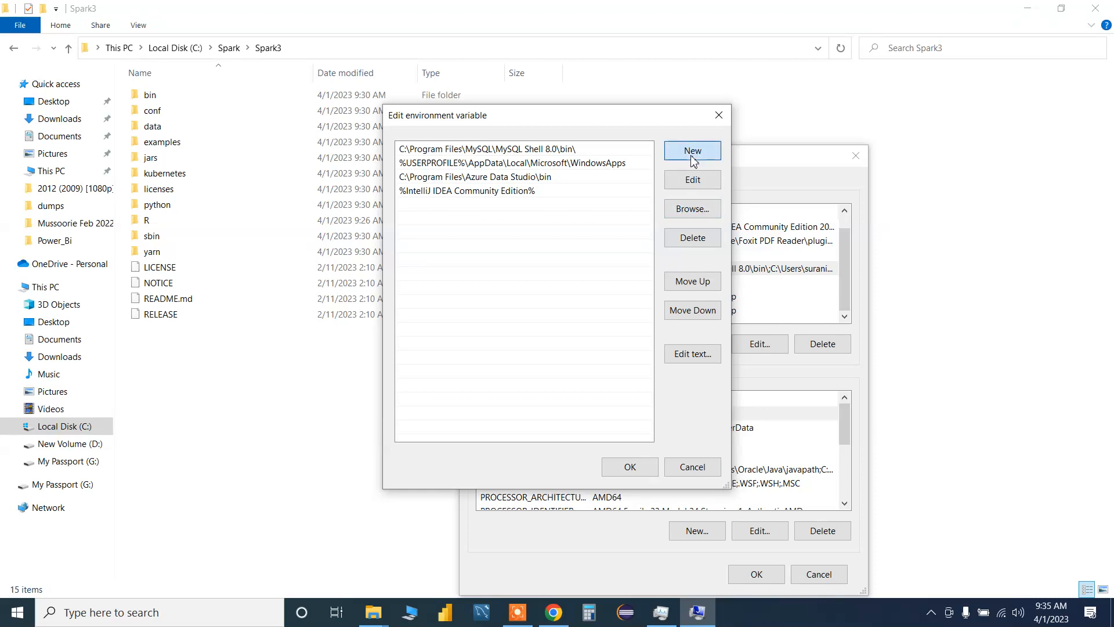
{"action": "double_click", "coordinate": [179, 99]}
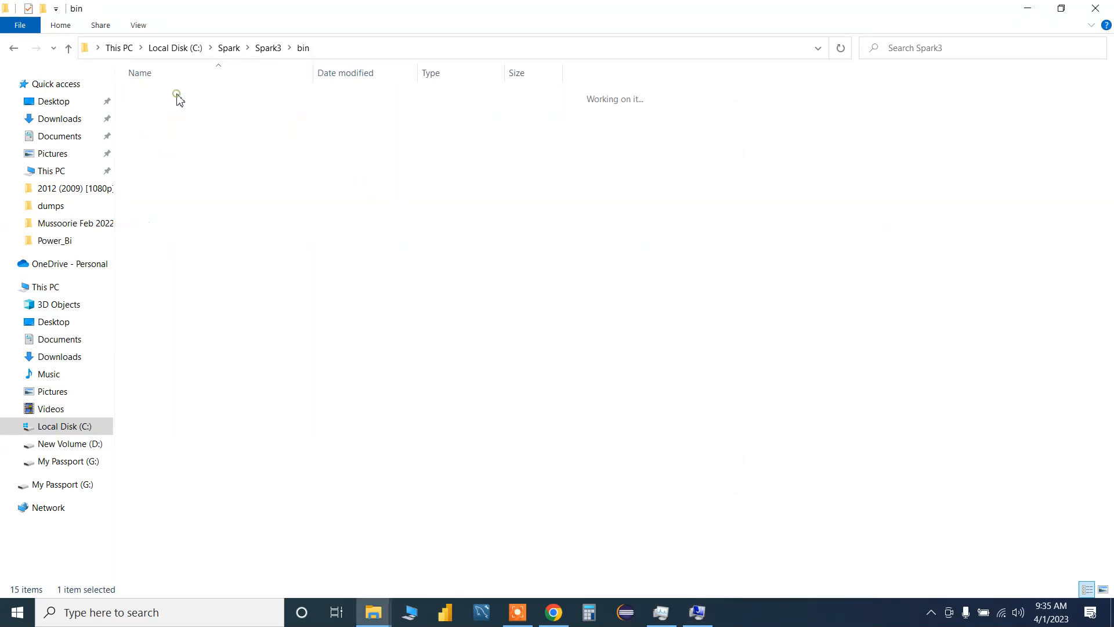
{"action": "left_click", "coordinate": [371, 51]}
{"action": "key", "text": "ctrl+c"}
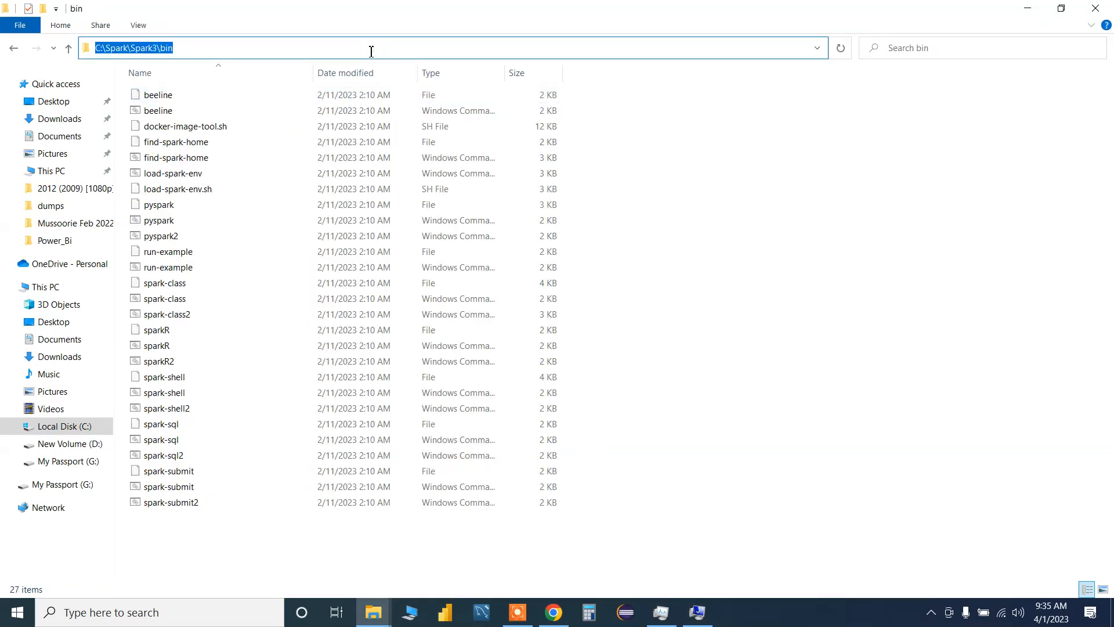
{"action": "key", "text": "alt+Tab"}
{"action": "double_click", "coordinate": [449, 204]}
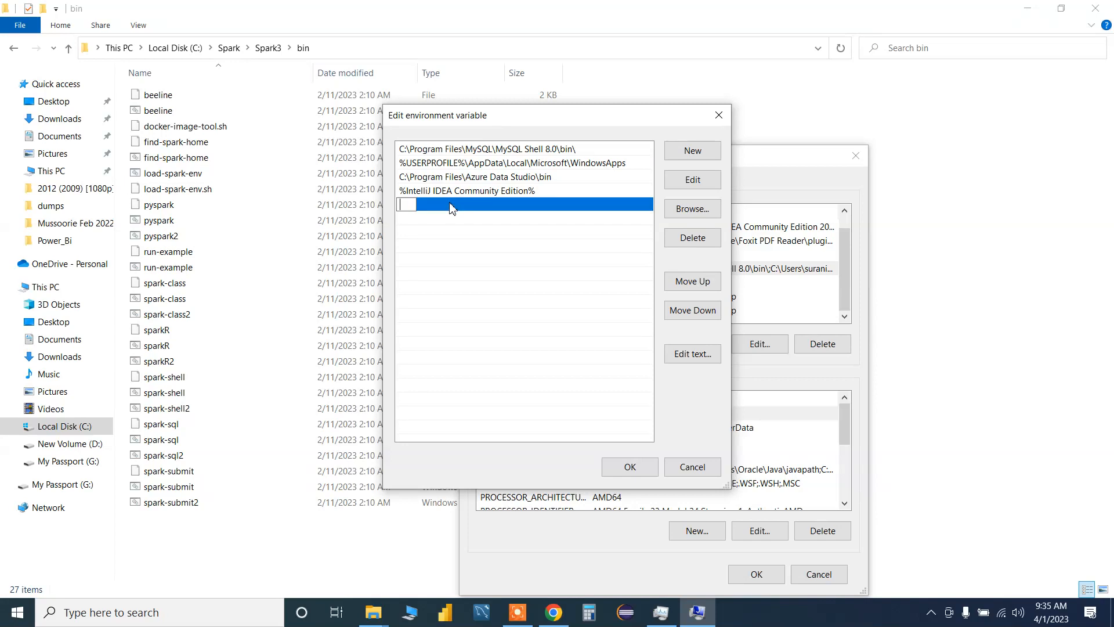
{"action": "key", "text": "ctrl+v"}
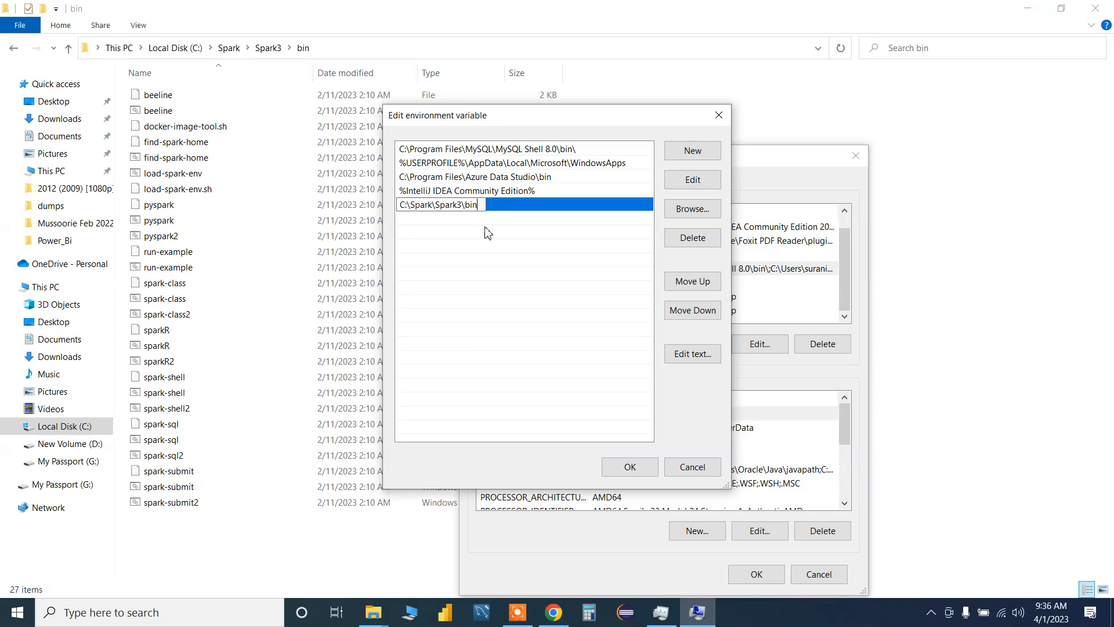
{"action": "left_click", "coordinate": [502, 224]}
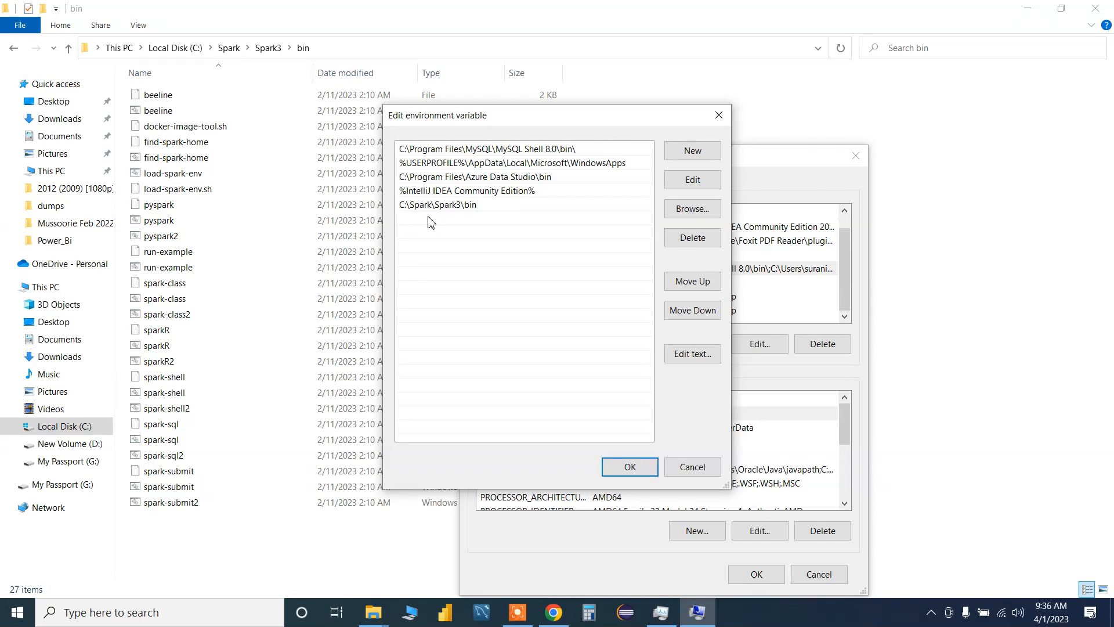
Open the bin folder inside C:\Hadoop and copy its path.
{"action": "key", "text": "alt+Tab"}
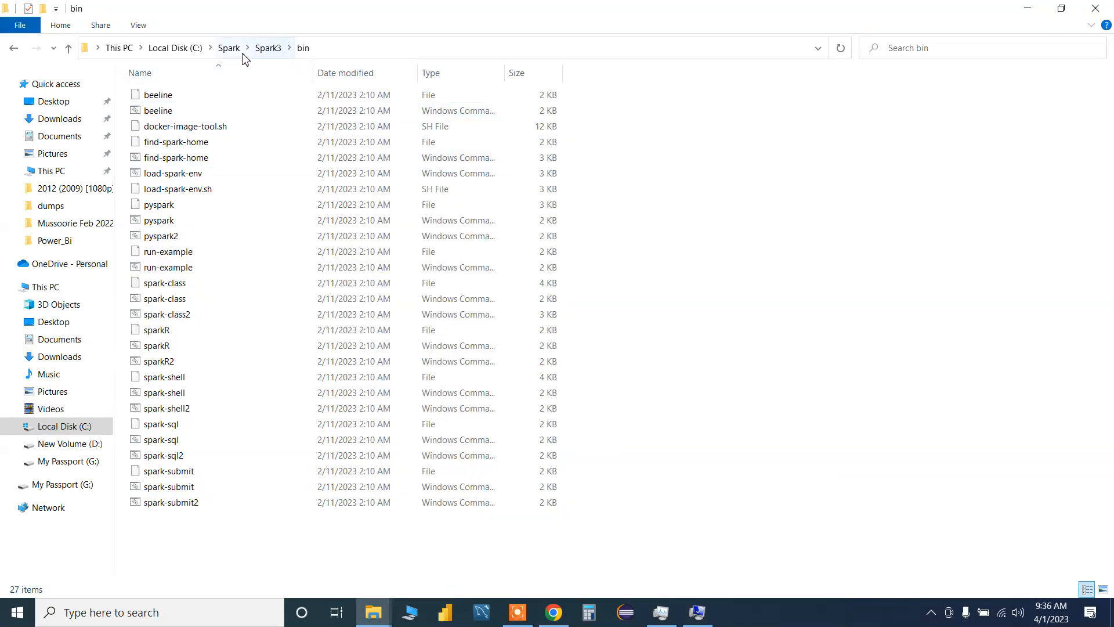
{"action": "left_click", "coordinate": [184, 51]}
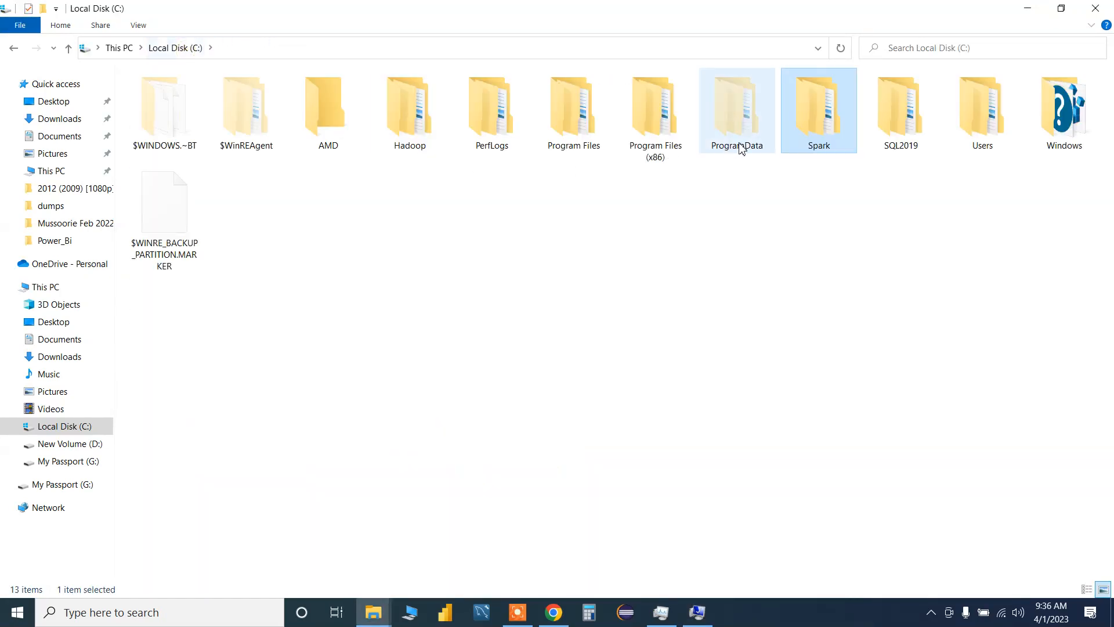
{"action": "double_click", "coordinate": [385, 124]}
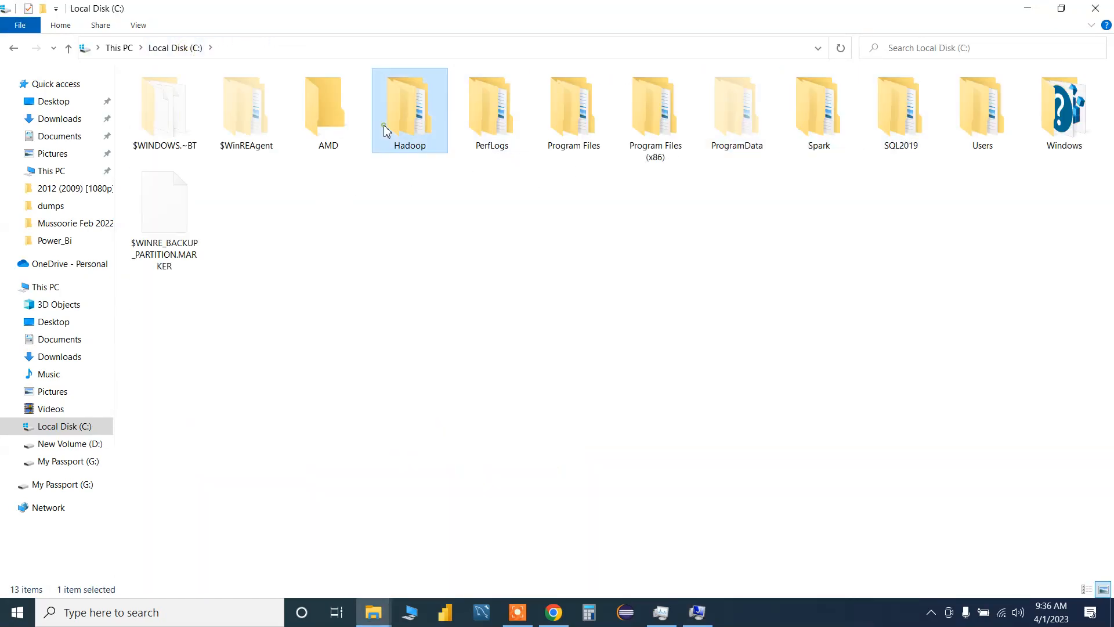
{"action": "double_click", "coordinate": [158, 100]}
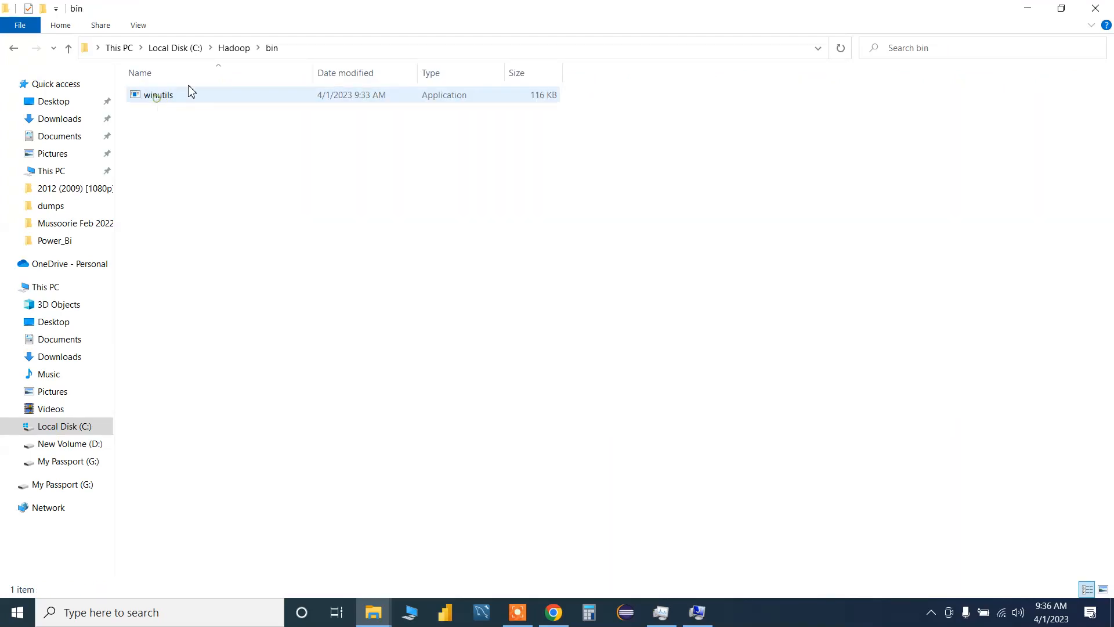
{"action": "left_click", "coordinate": [311, 50]}
{"action": "key", "text": "ctrl+c"}
Add C:\Hadoop\bin as another entry in the user Path variable and save the edited list.
{"action": "key", "text": "alt+Tab"}
{"action": "key", "text": "alt+Tab"}
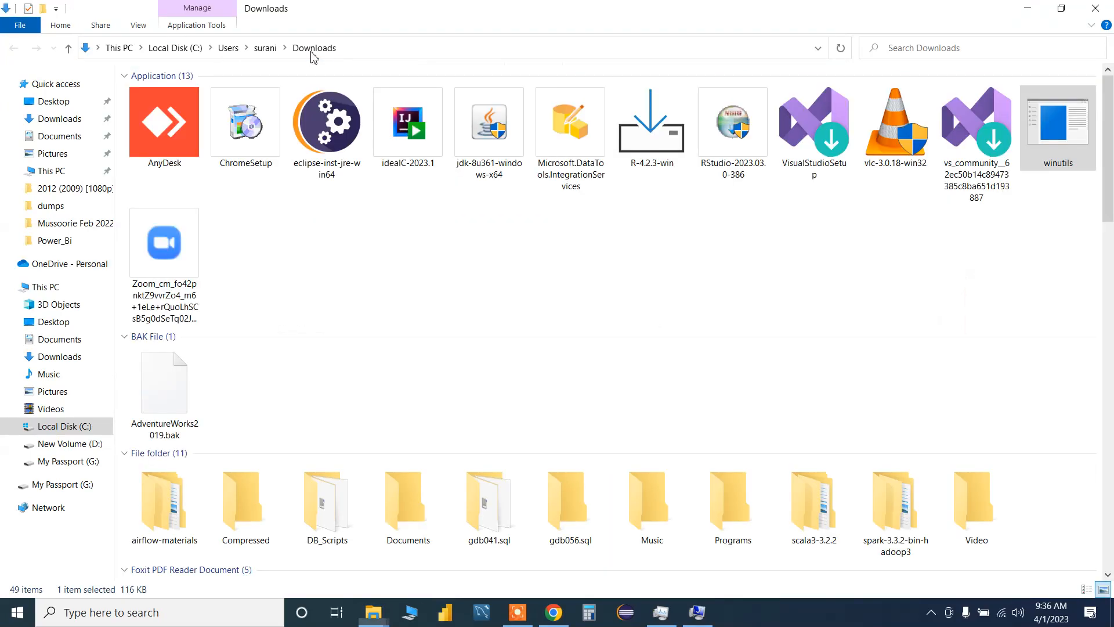
{"action": "key", "text": "alt+Tab"}
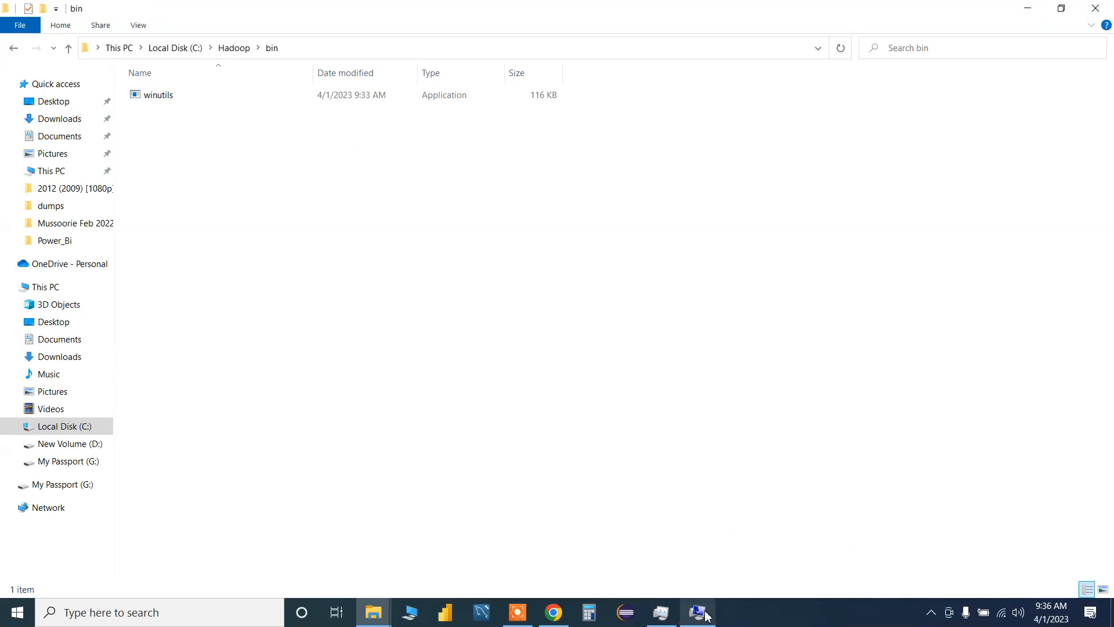
{"action": "left_click", "coordinate": [696, 612]}
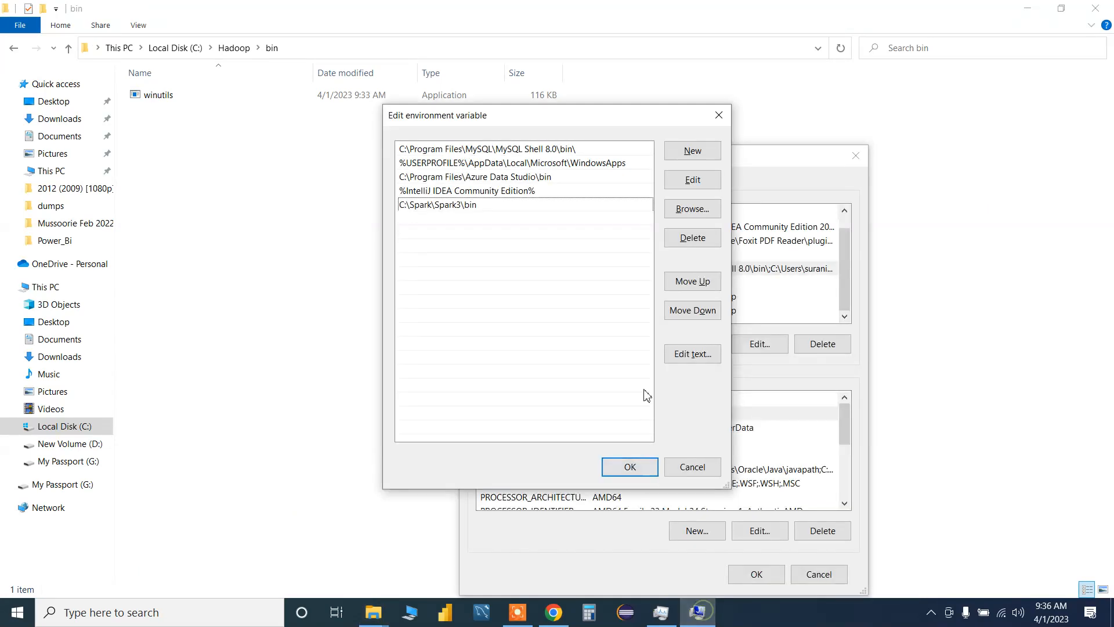
{"action": "double_click", "coordinate": [488, 219]}
{"action": "key", "text": "ctrl+v"}
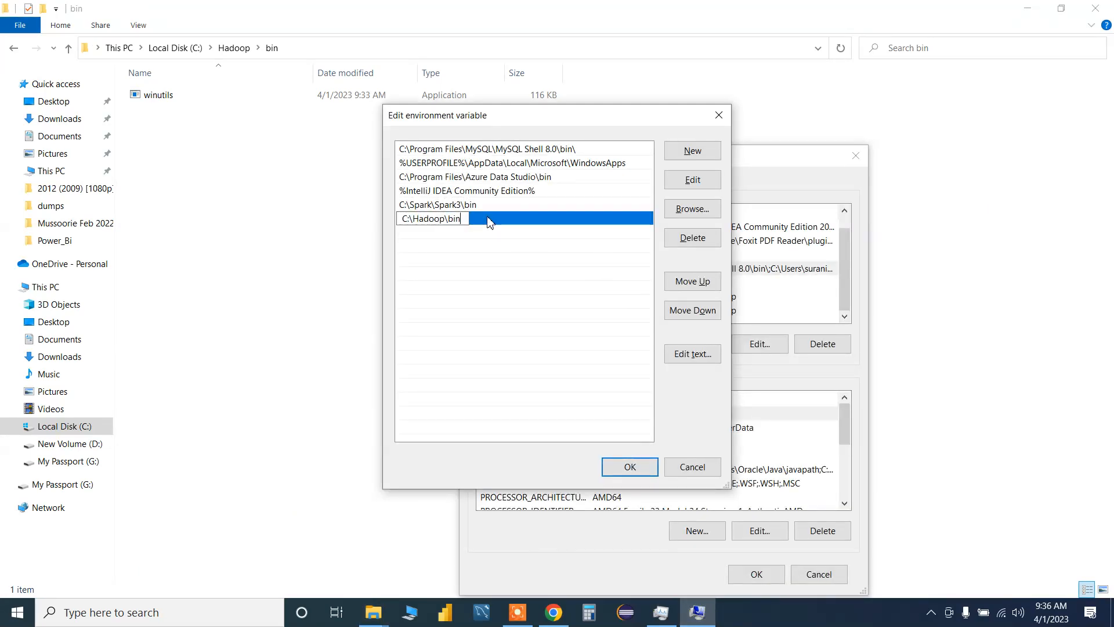
{"action": "left_click", "coordinate": [601, 371]}
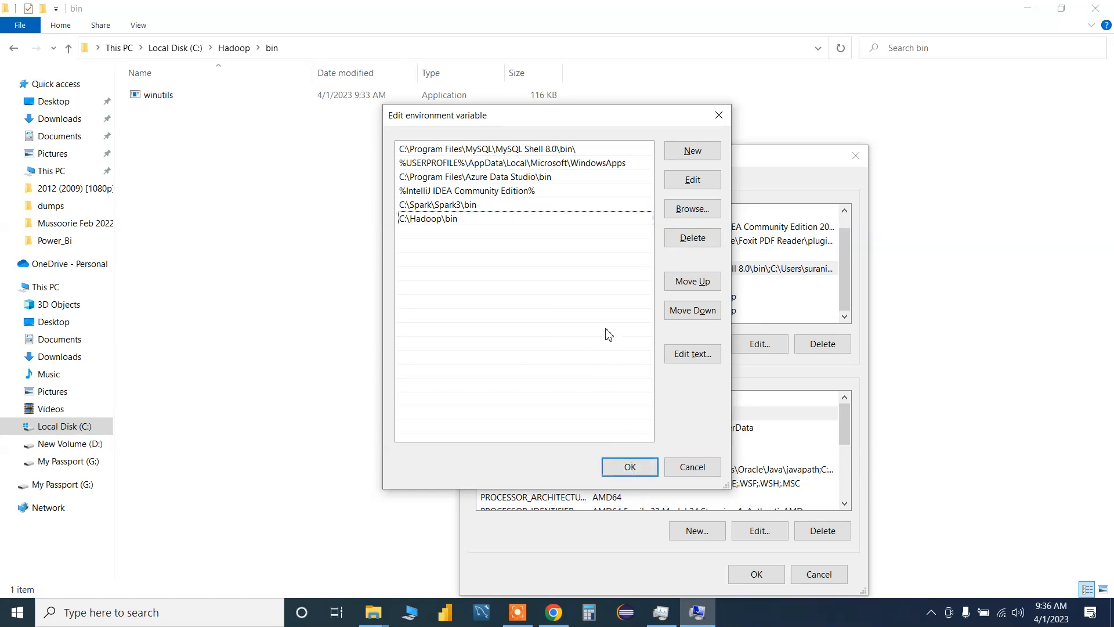
{"action": "left_click", "coordinate": [628, 466]}
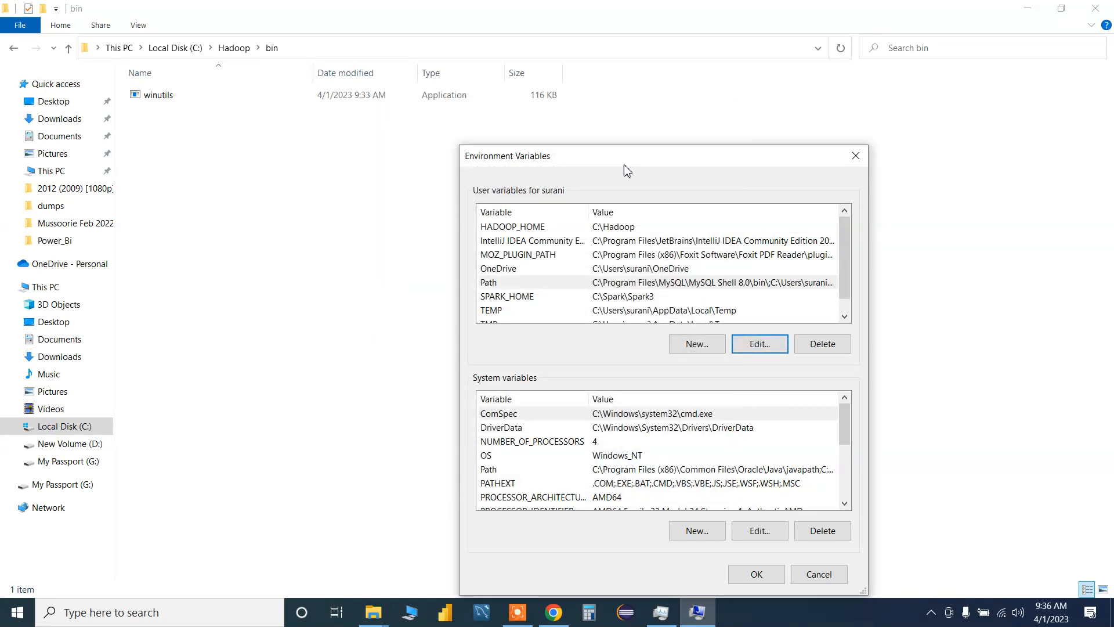
Save the environment variable changes and close the system properties with its changes accepted.
{"action": "left_click_drag", "start_coordinate": [629, 168], "coordinate": [623, 30]}
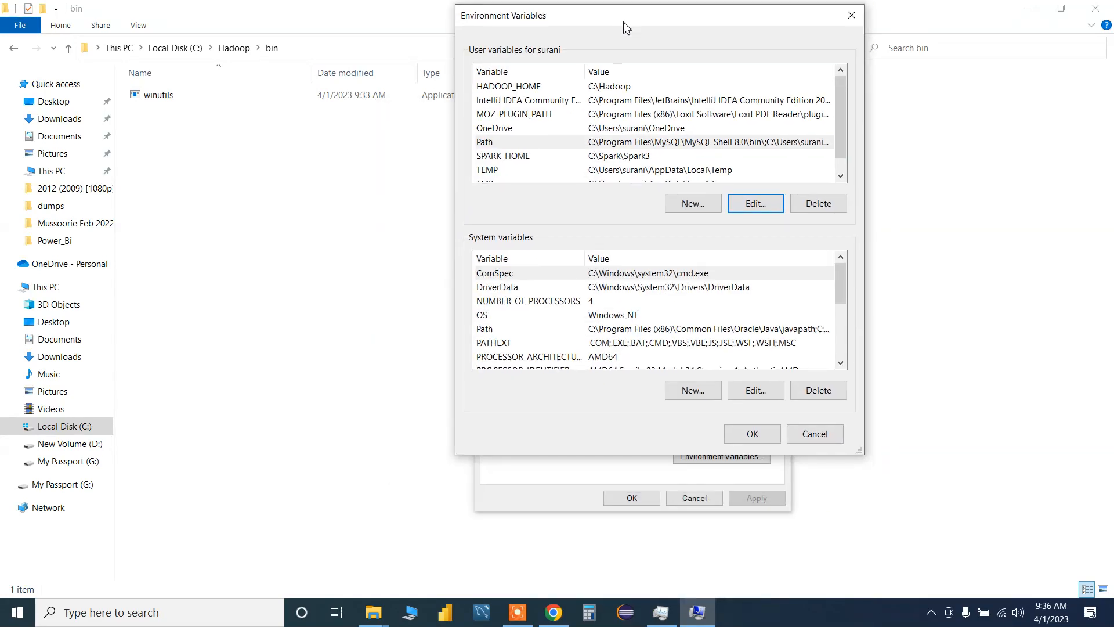
{"action": "left_click", "coordinate": [757, 434]}
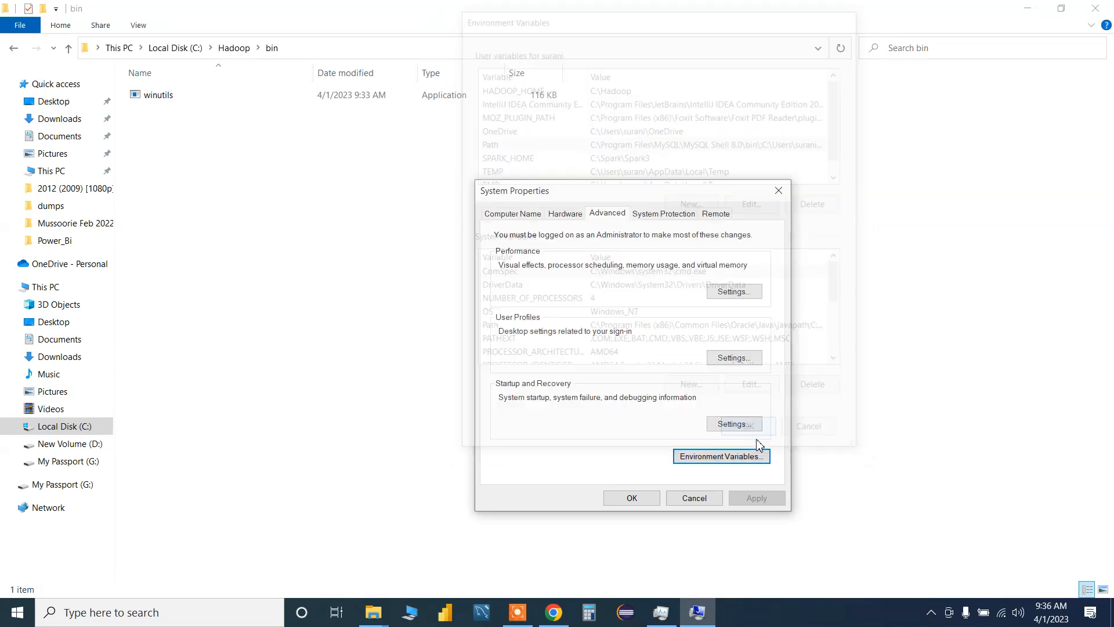
{"action": "left_click", "coordinate": [648, 498]}
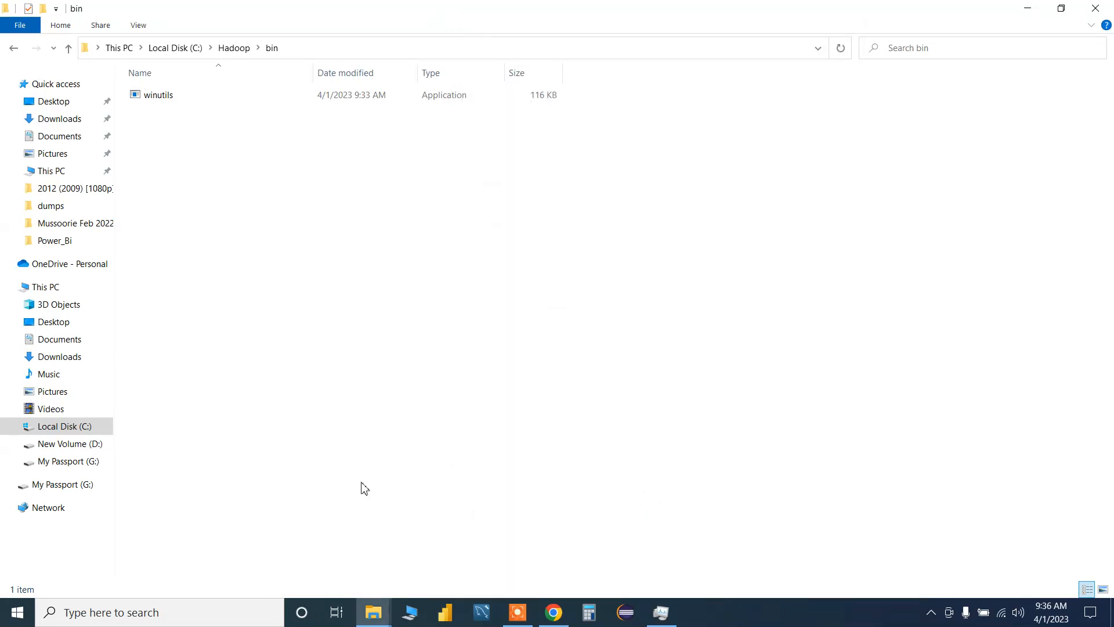
Open a Command Prompt window by running cmd.
{"action": "left_click", "coordinate": [18, 621]}
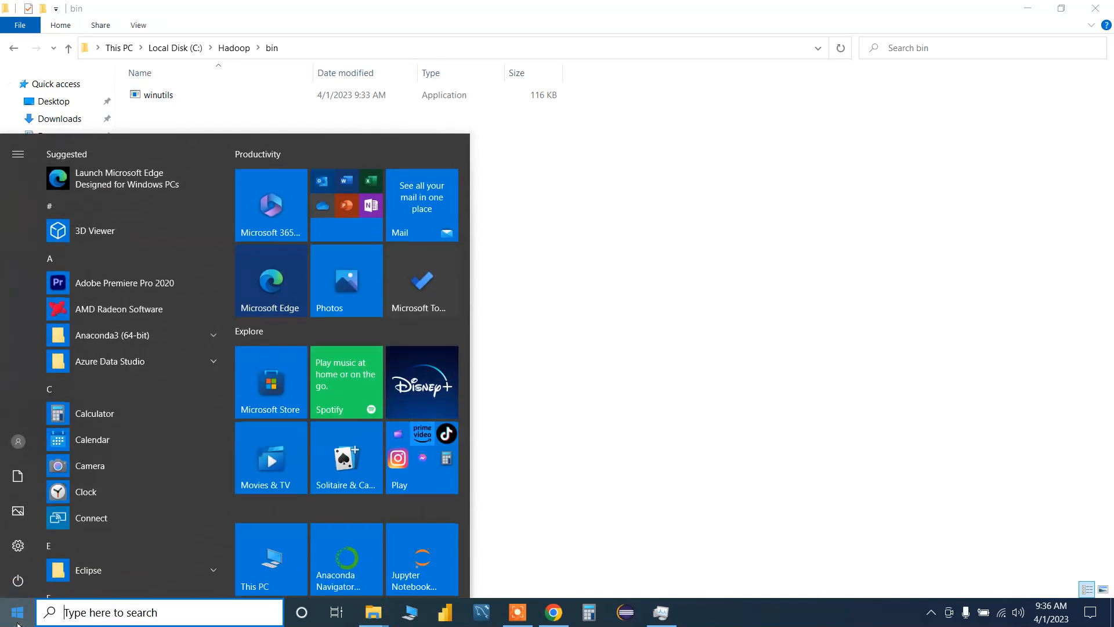
{"action": "key", "text": "super+r"}
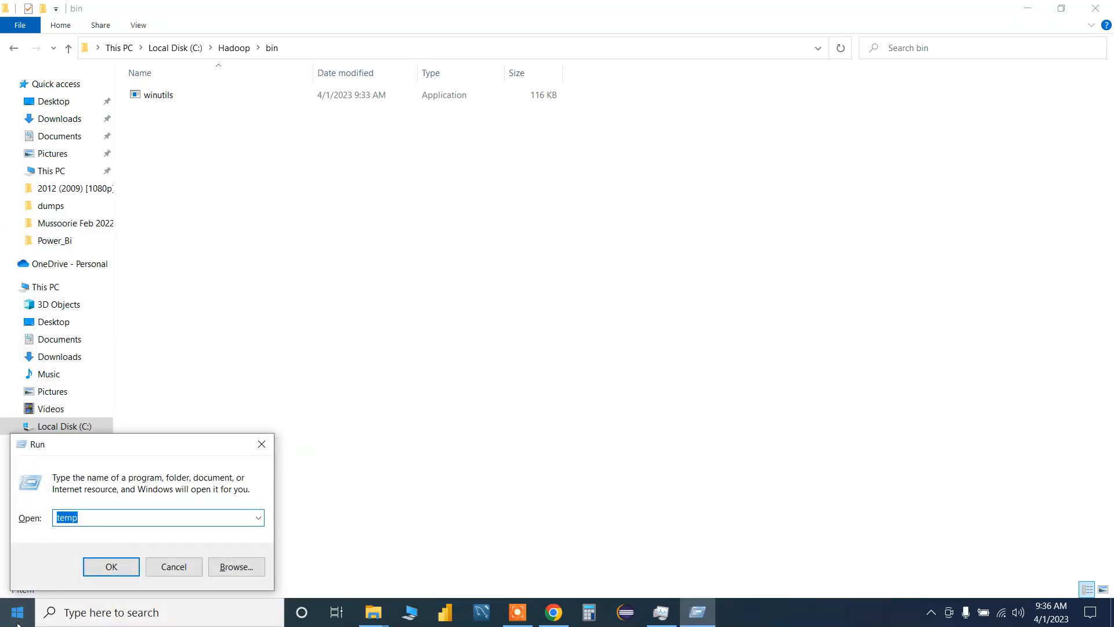
{"action": "type", "text": "cmd"}
{"action": "key", "text": "Return"}
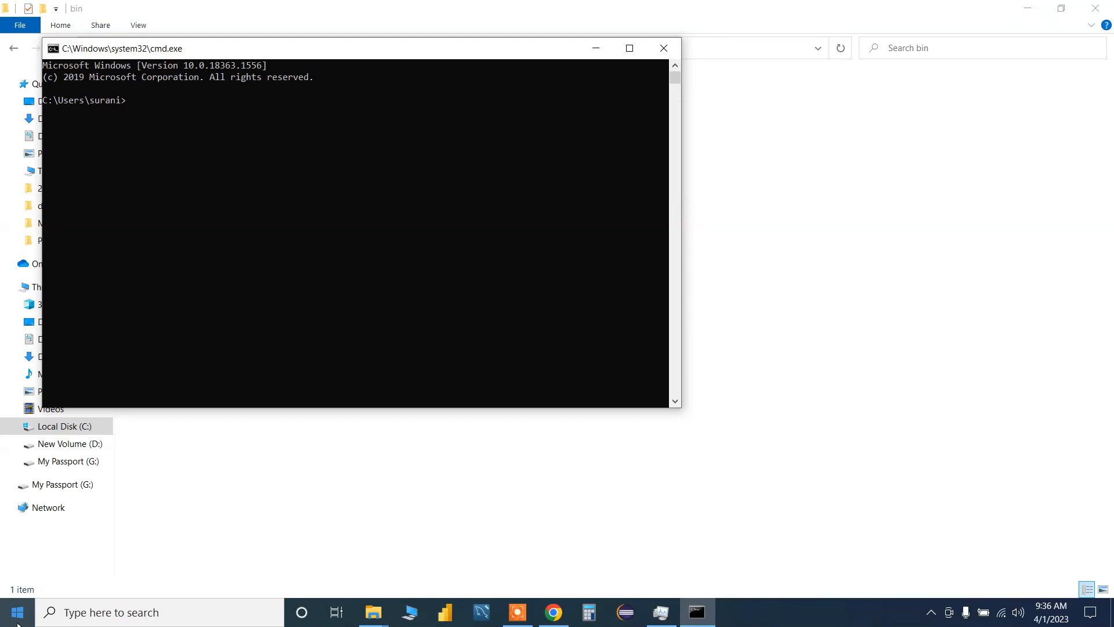
Try to start Spark from the Command Prompt with the command spark, running it twice.
{"action": "type", "text": "spark4"}
{"action": "key", "text": "BackSpace"}
{"action": "key", "text": "Return"}
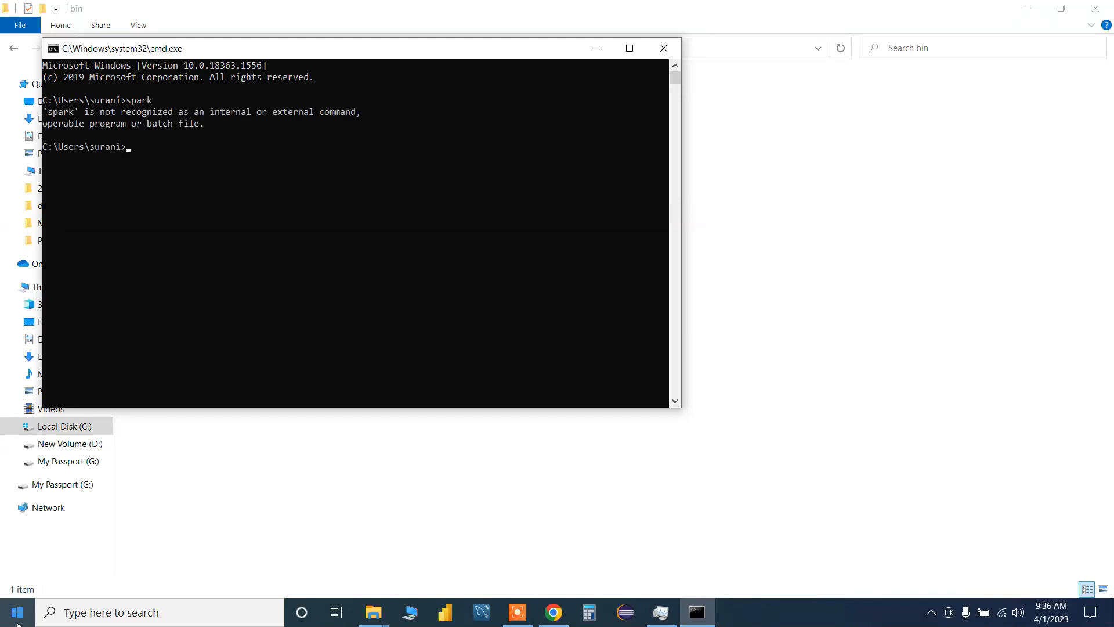
{"action": "type", "text": "spark"}
{"action": "key", "text": "Return"}
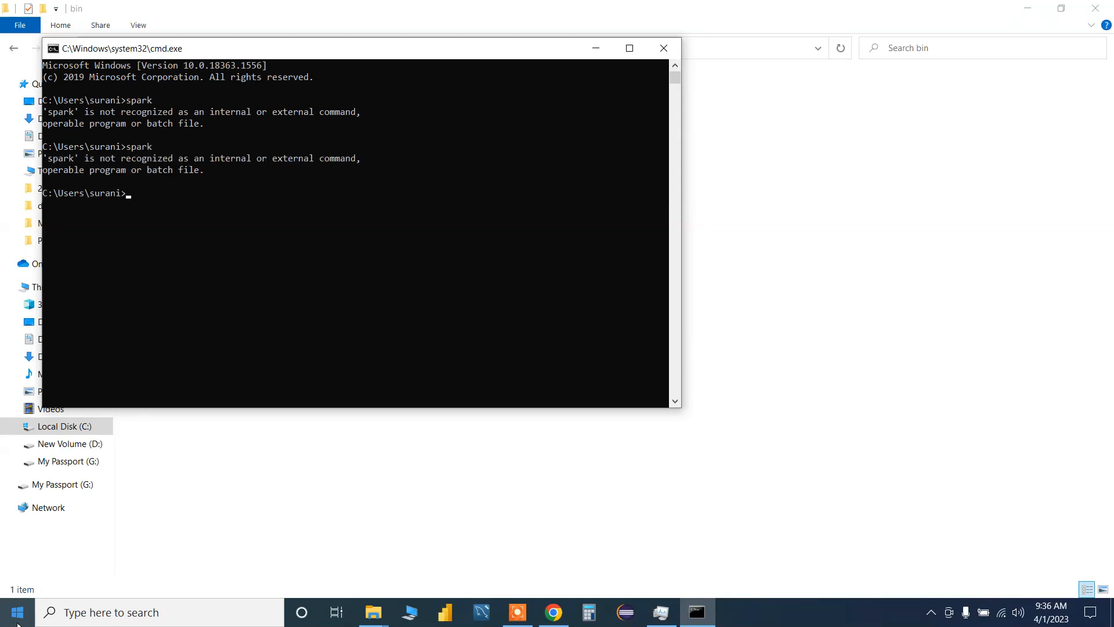
Launch the Spark shell with spark-shell and allow Java(TM) Platform SE binary through the firewall on public networks.
{"action": "type", "text": "spark-shell"}
{"action": "key", "text": "Return"}
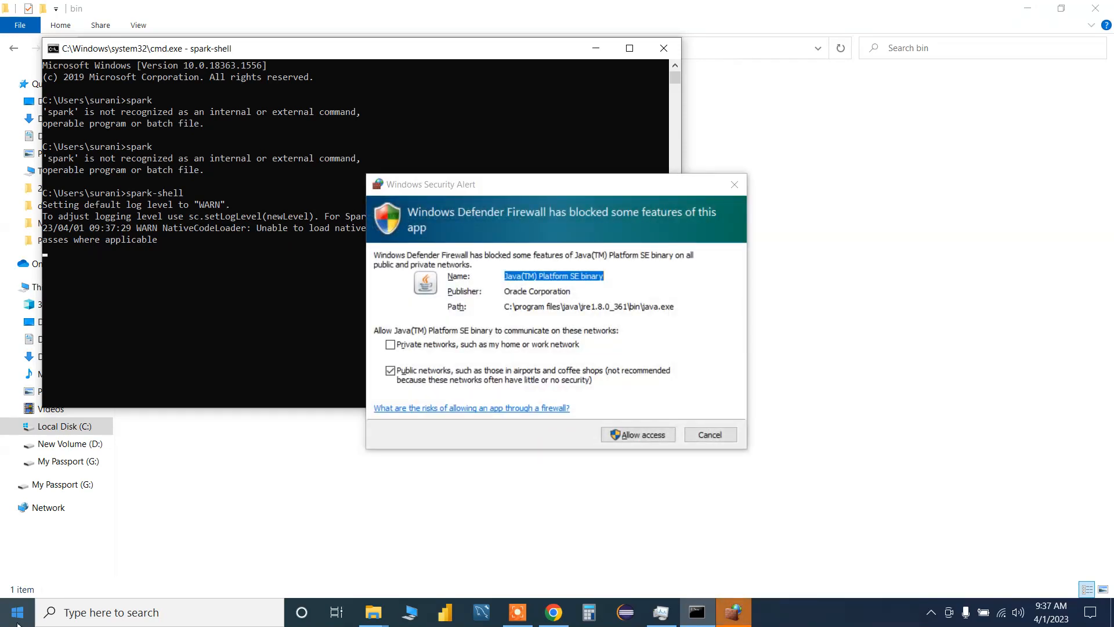
{"action": "left_click", "coordinate": [646, 441]}
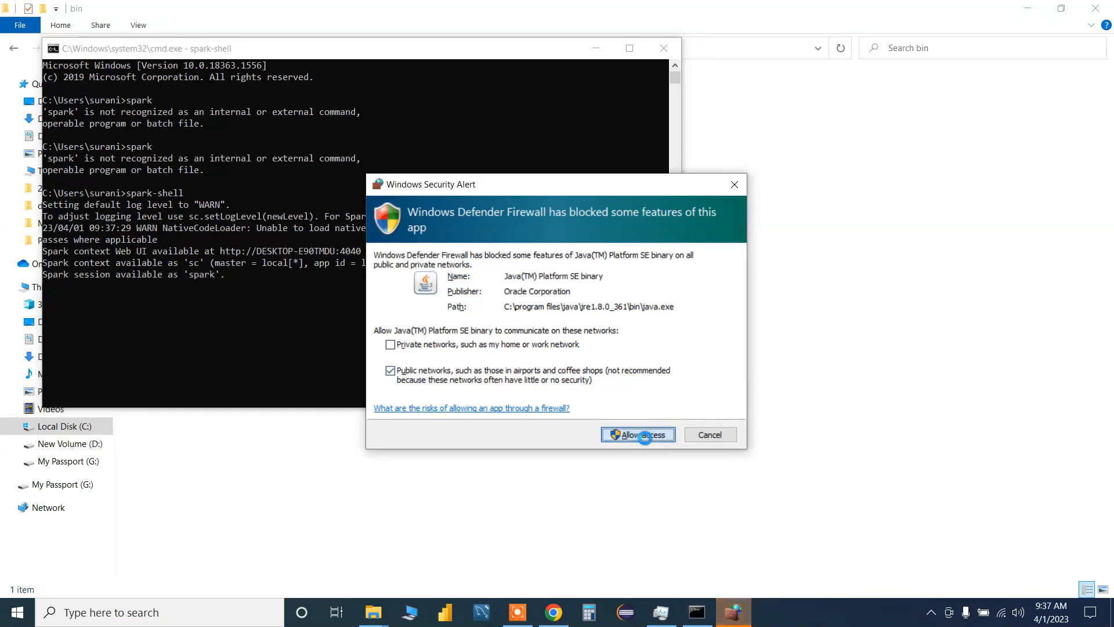
{"action": "left_click", "coordinate": [646, 435]}
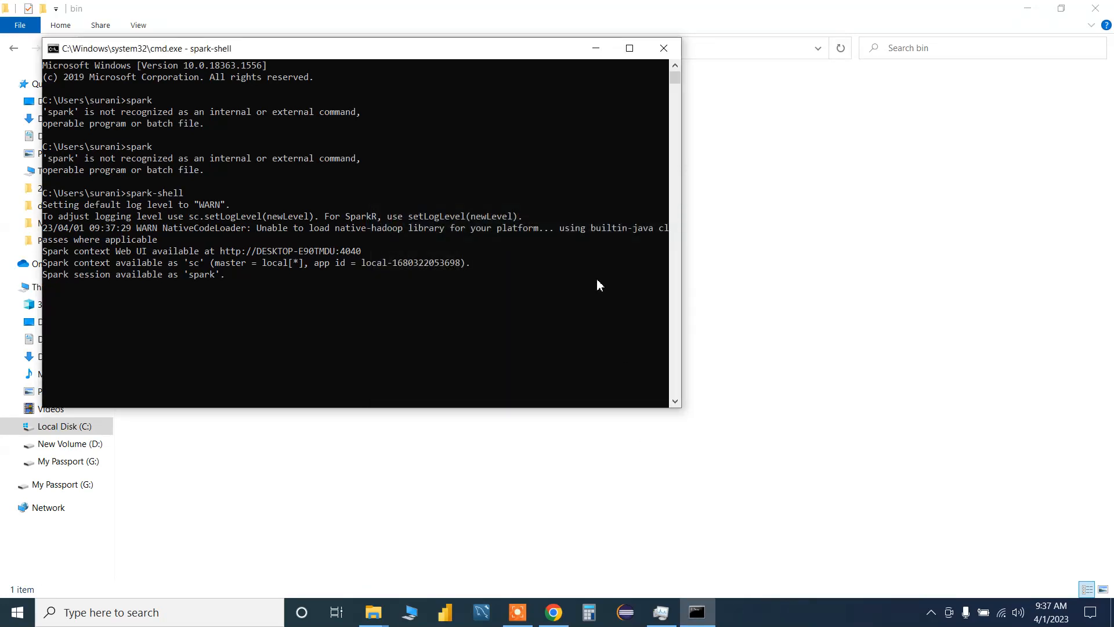